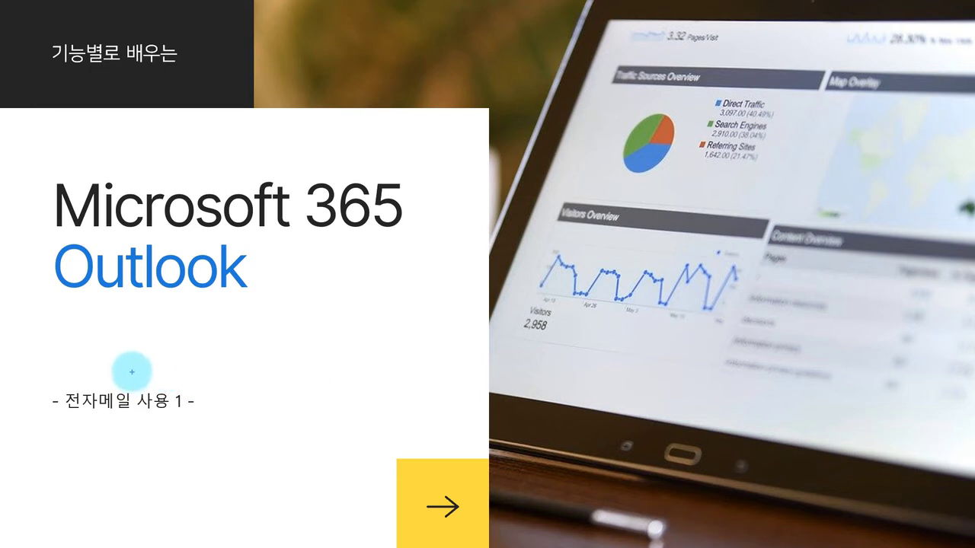
Step: Advance the slideshow to the 전자 메일 시작 slide, marking it in ink and then erasing it
left_click_drag(146, 371, 157, 364)
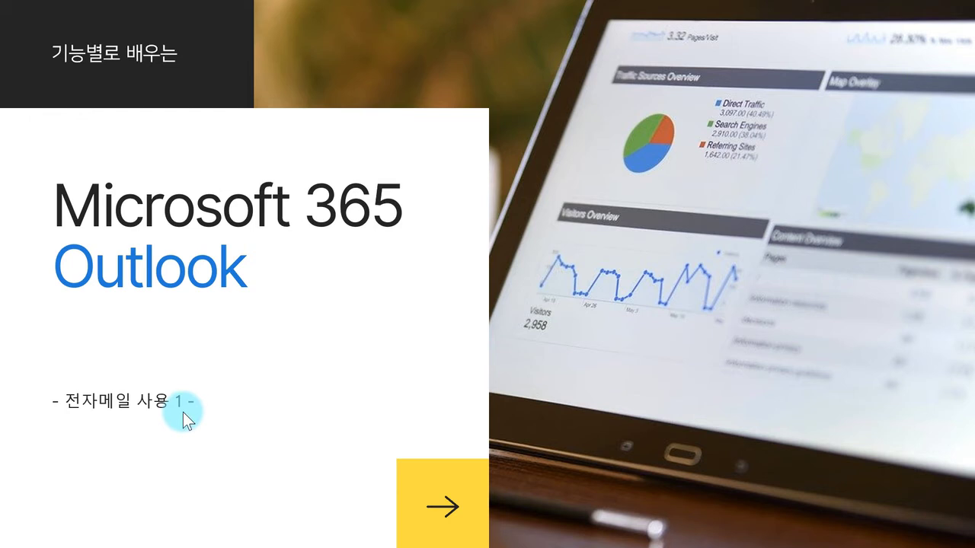
left_click(209, 385)
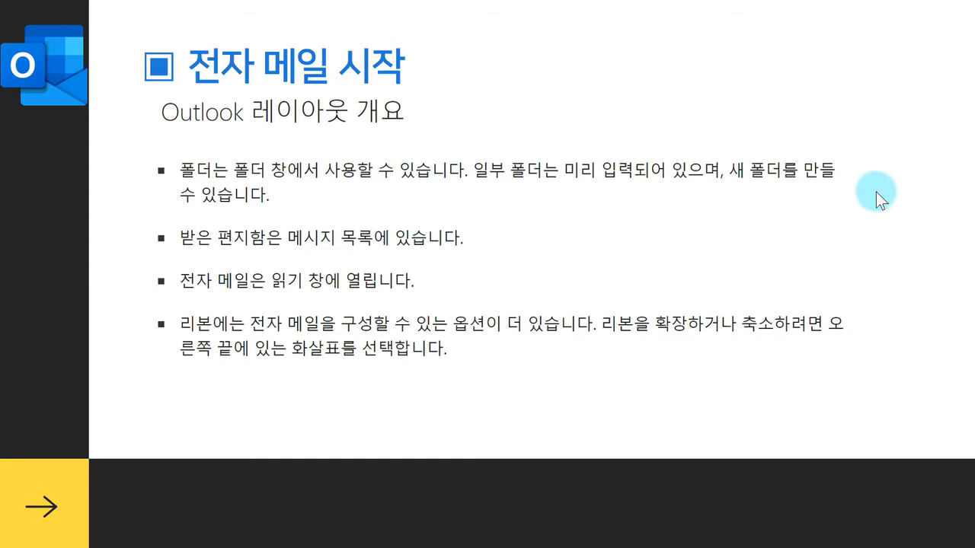
key("ctrl+p")
mouse_move(342, 130)
left_mouse_down()
mouse_move(304, 99)
mouse_move(349, 138)
mouse_move(402, 133)
left_mouse_up()
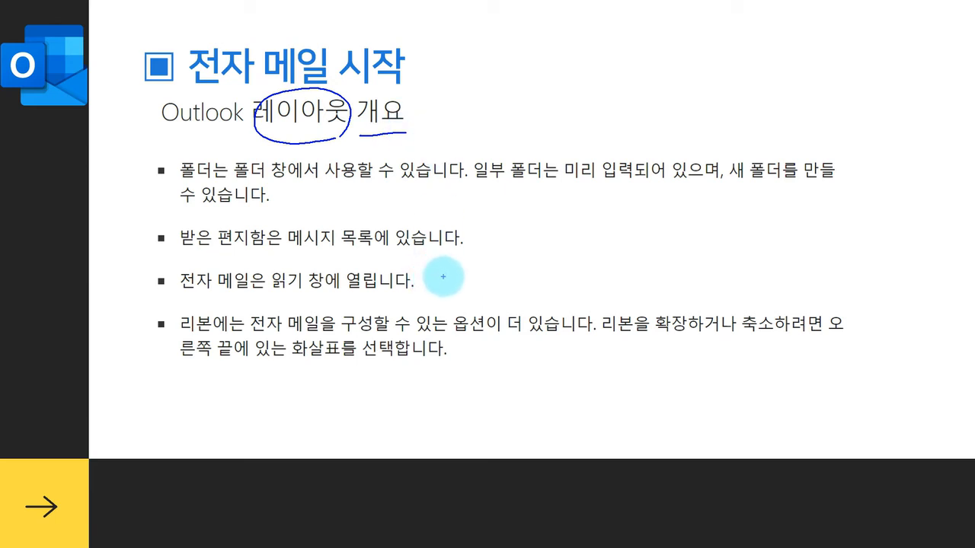
key("Escape")
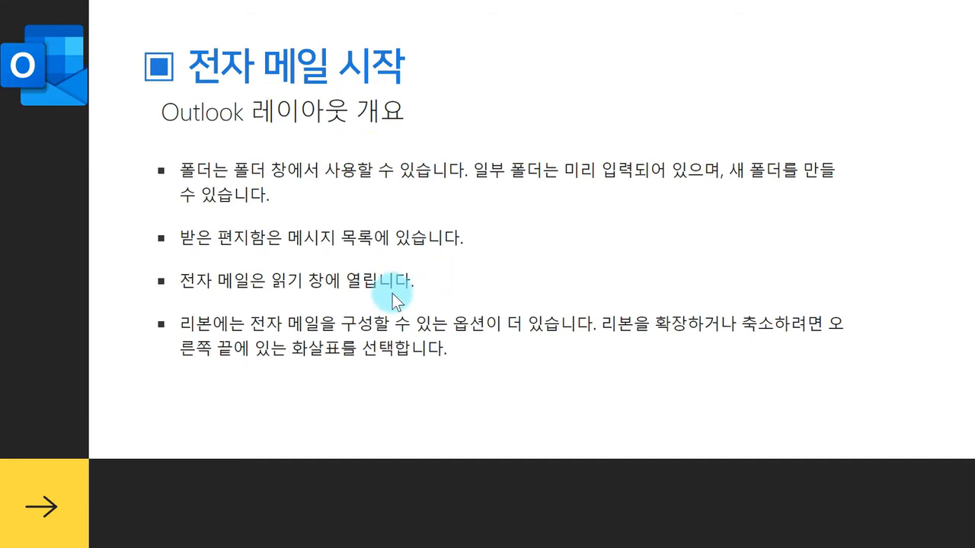
Step: Bring the Outlook inbox window to the front from its taskbar preview
mouse_move(516, 545)
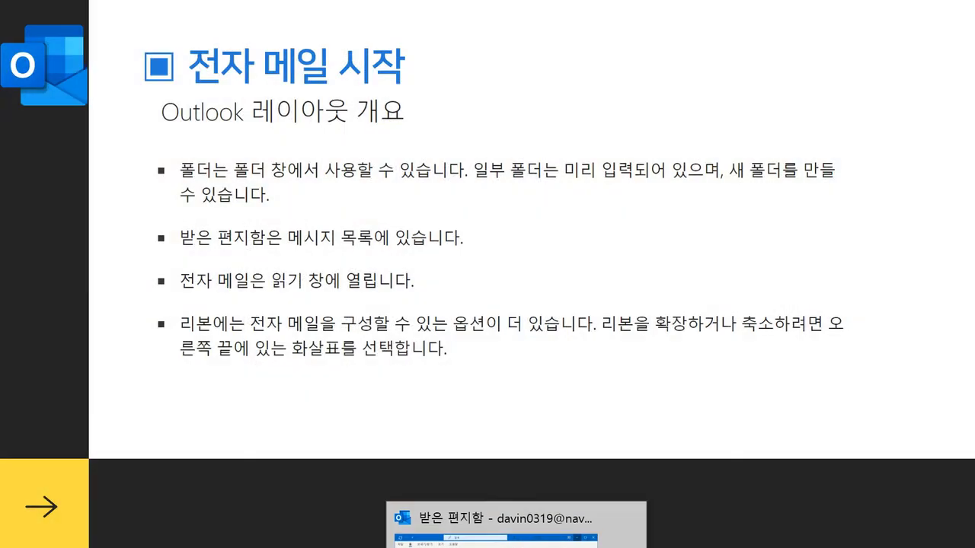
left_click(488, 533)
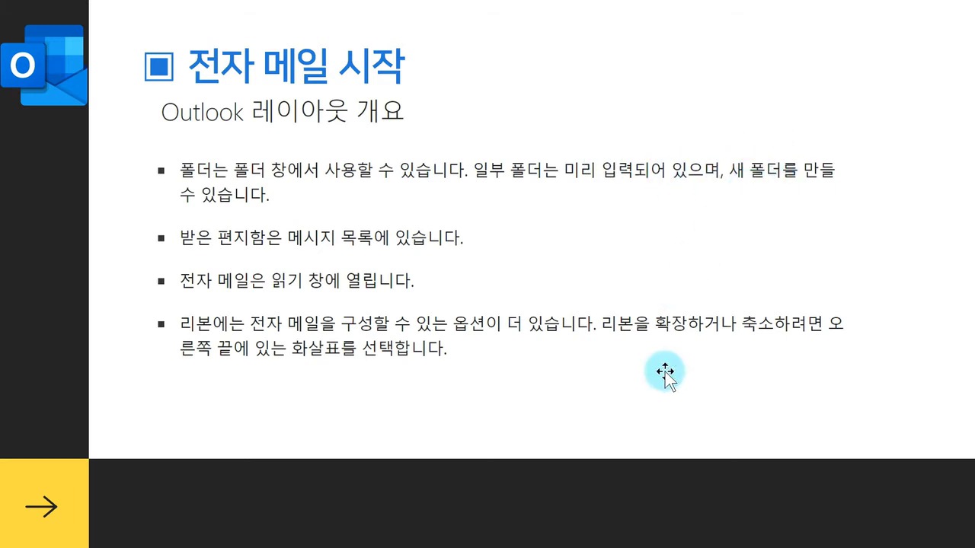
mouse_move(517, 547)
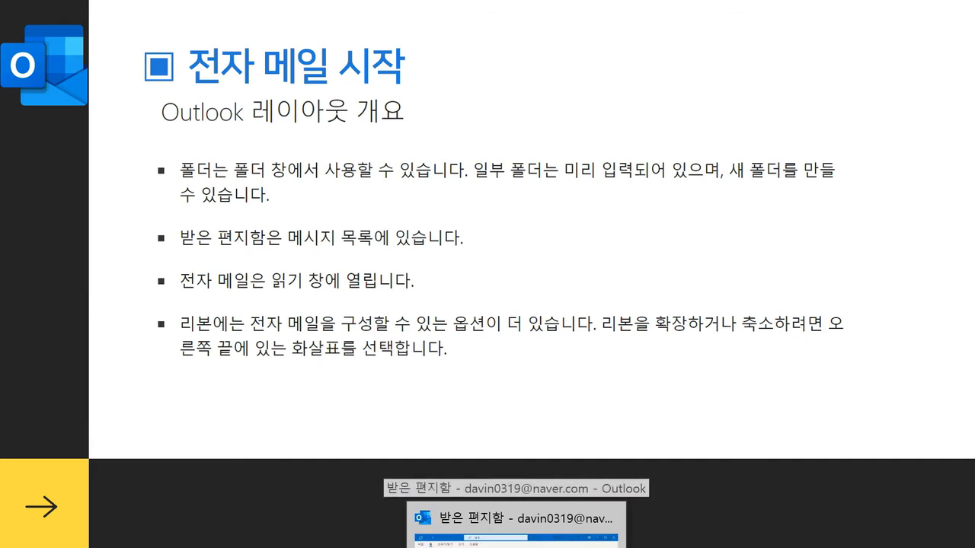
left_click(517, 537)
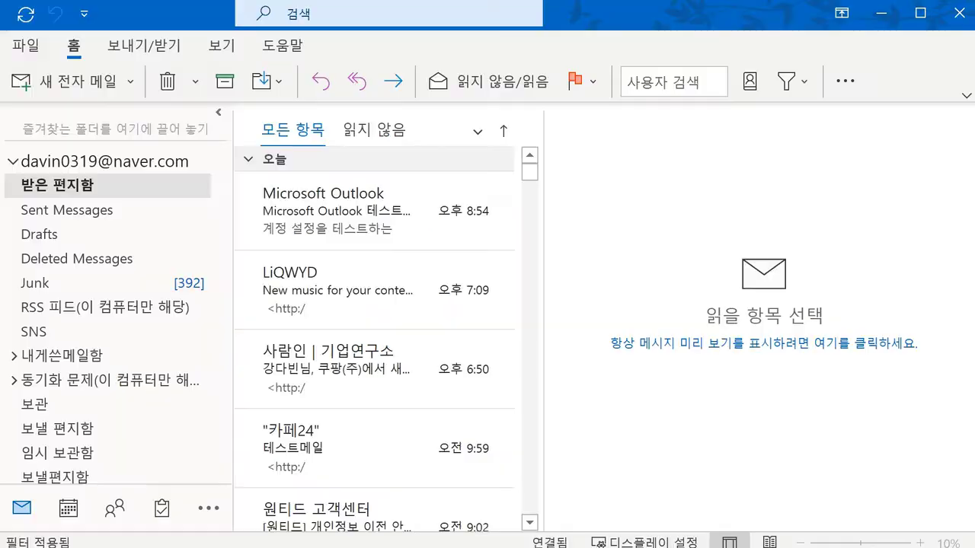
Step: Browse the Junk, SNS and 보낼 편지함 folders, then return to 받은 편지함
left_click(65, 281)
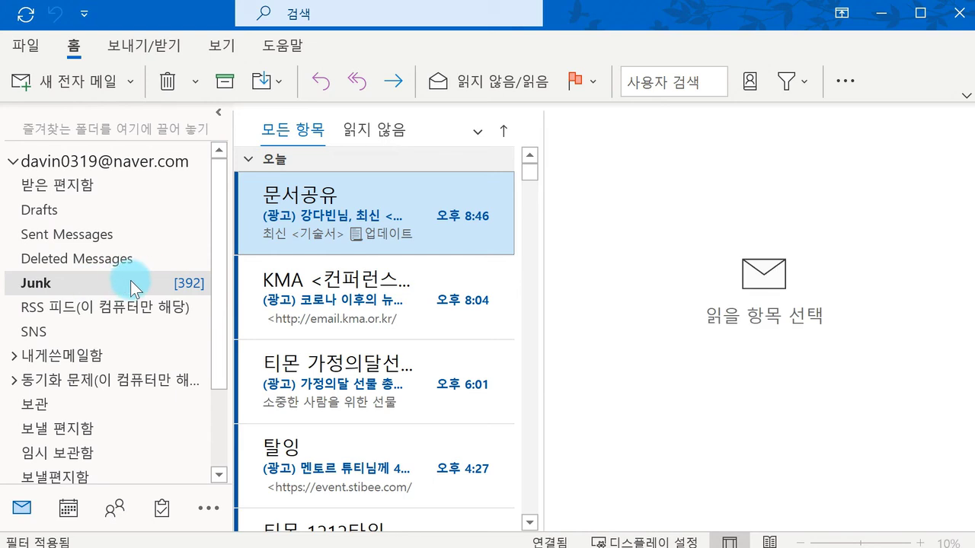
left_click(123, 327)
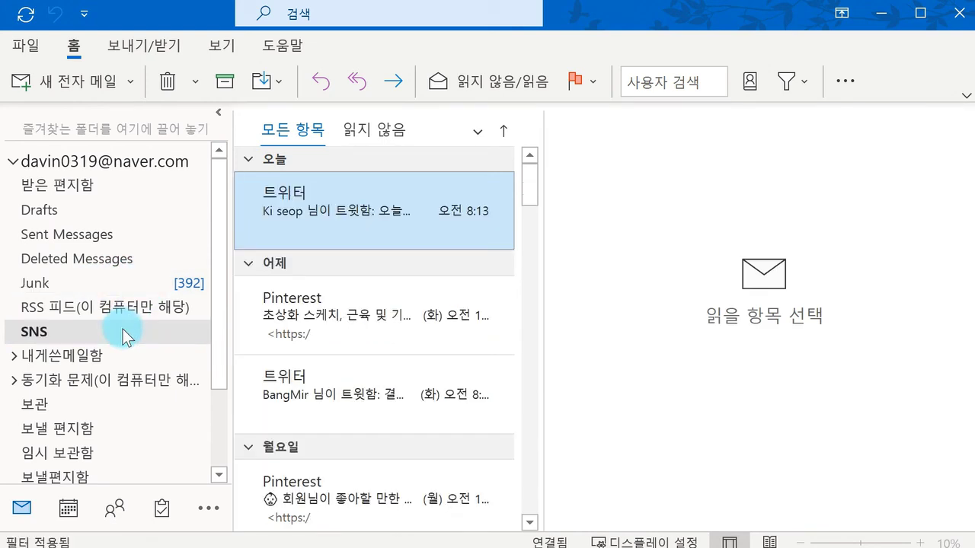
left_click(122, 421)
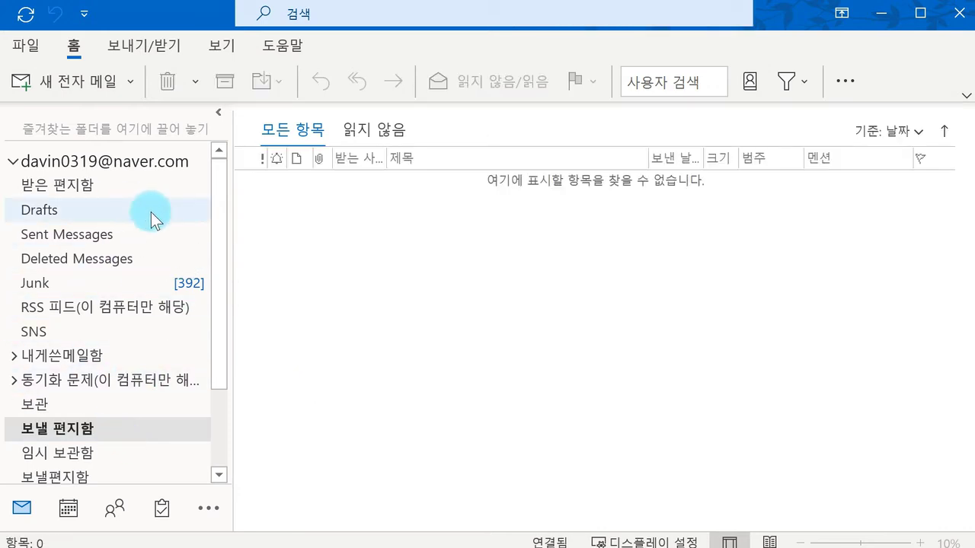
scroll(140, 389, "down", 2)
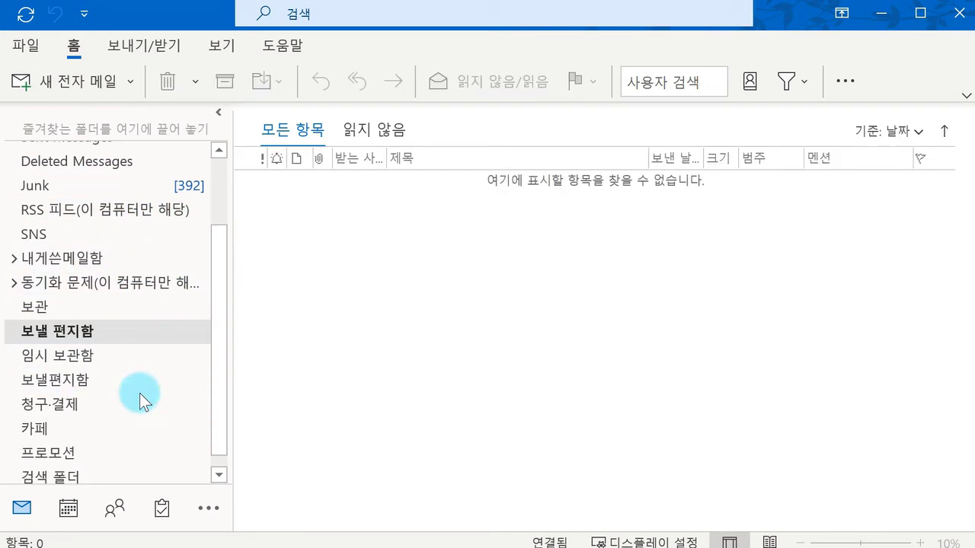
scroll(115, 343, "up", 2)
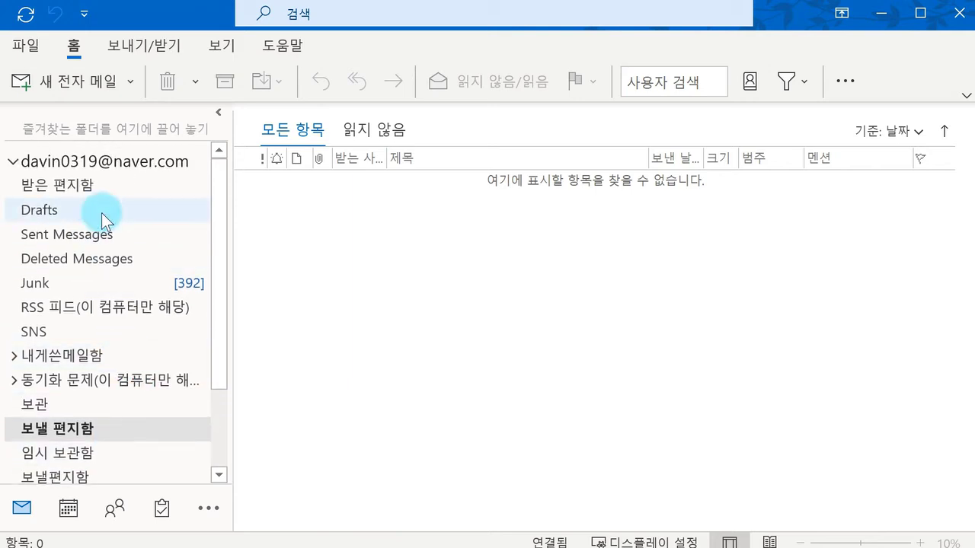
left_click(109, 189)
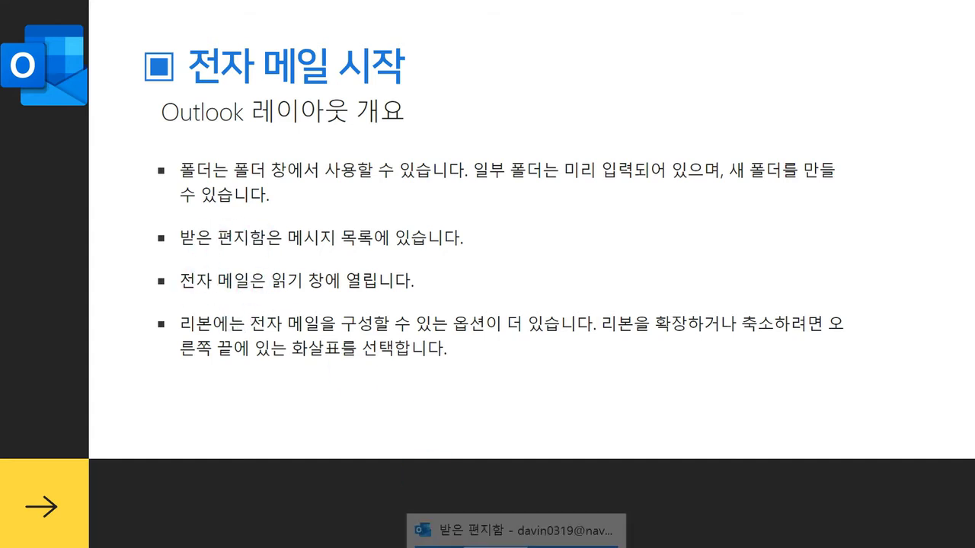
Step: Open the 'Microsoft Outlook 테스트 메시지' message, mark it up in ink, then clear the ink
left_click(517, 542)
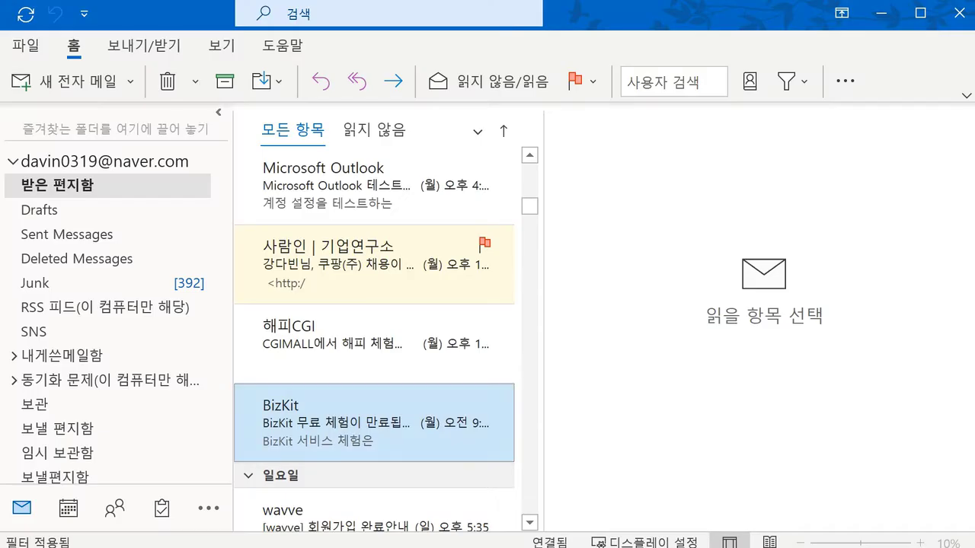
left_click(344, 197)
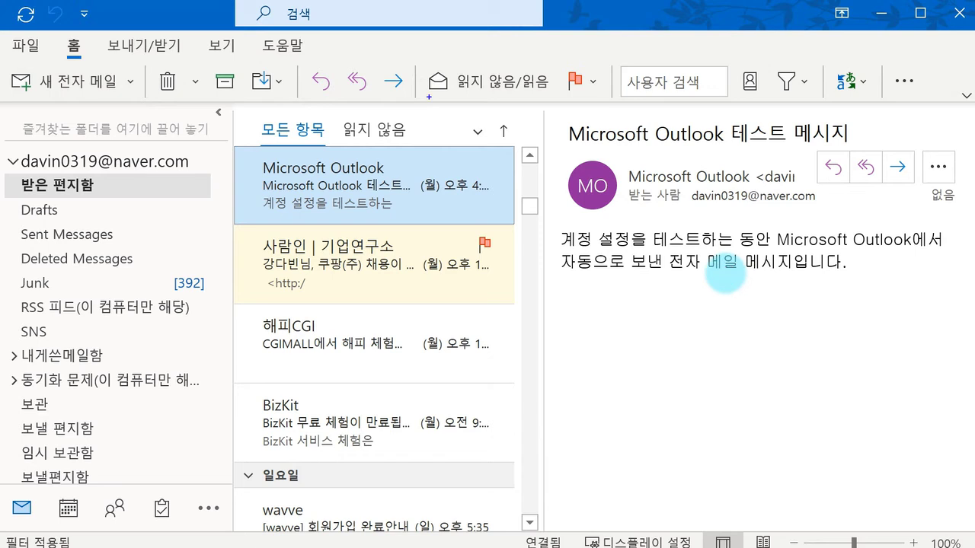
mouse_move(542, 131)
left_mouse_down()
mouse_move(531, 156)
mouse_move(548, 238)
left_mouse_up()
left_click_drag(952, 116, 956, 201)
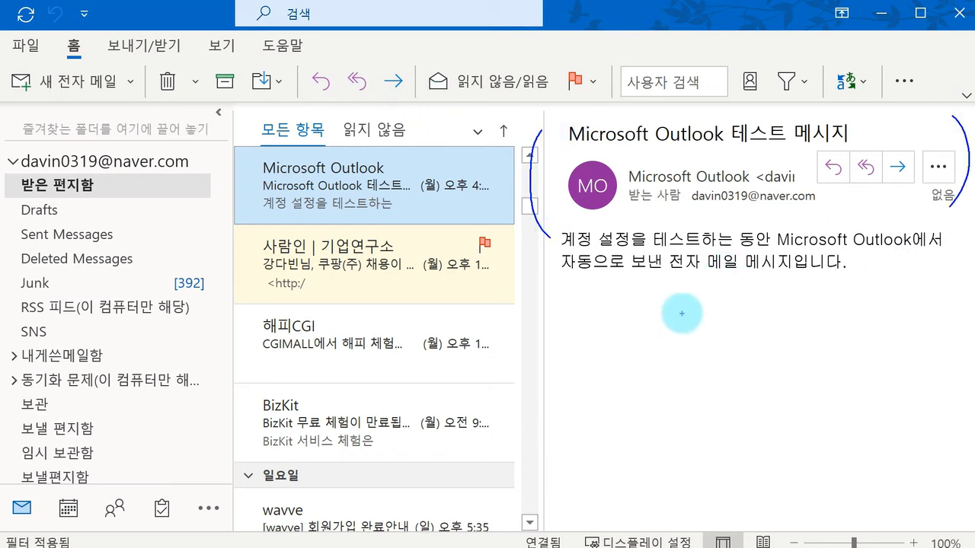
mouse_move(685, 294)
left_mouse_down()
mouse_move(686, 318)
mouse_move(696, 320)
mouse_move(728, 298)
mouse_move(742, 305)
mouse_move(762, 294)
mouse_move(770, 314)
mouse_move(792, 293)
mouse_move(794, 319)
left_mouse_up()
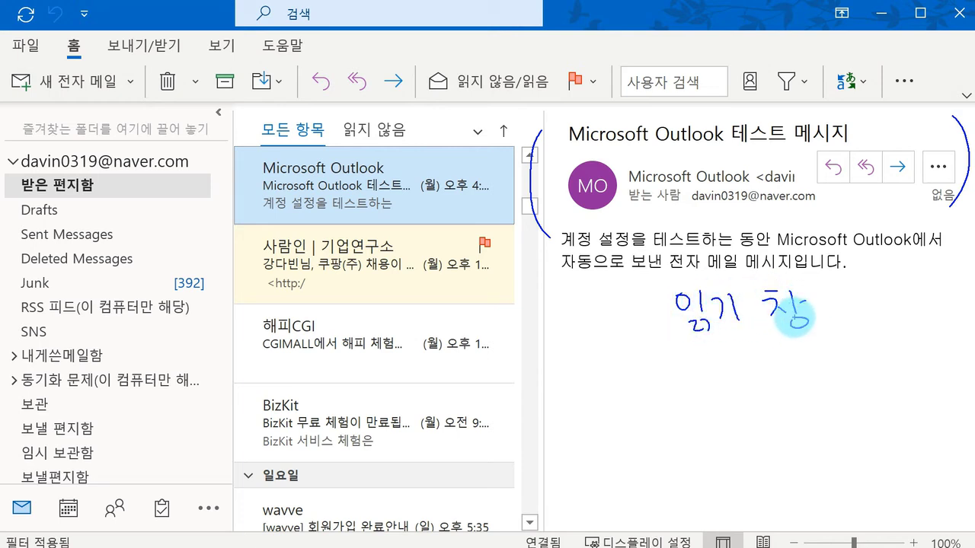
key("Escape")
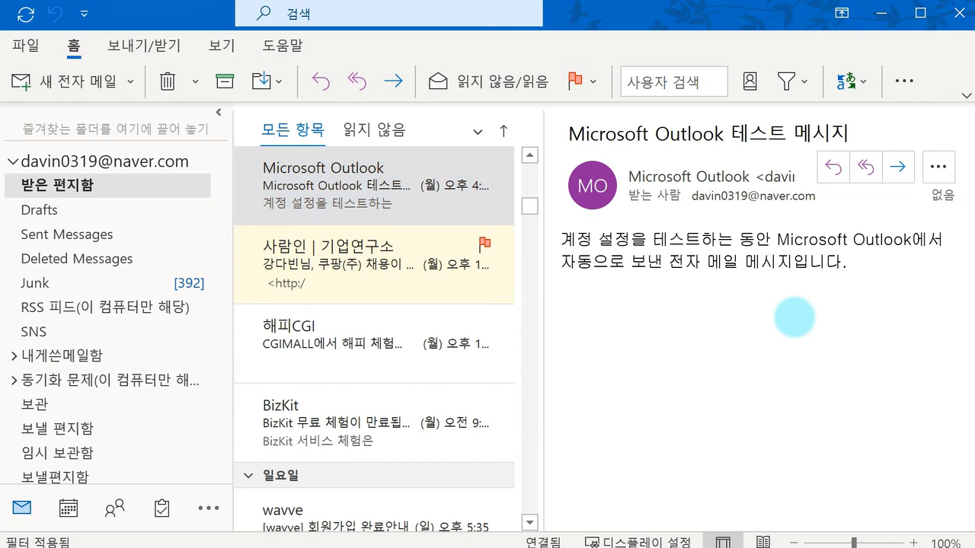
left_click(874, 269)
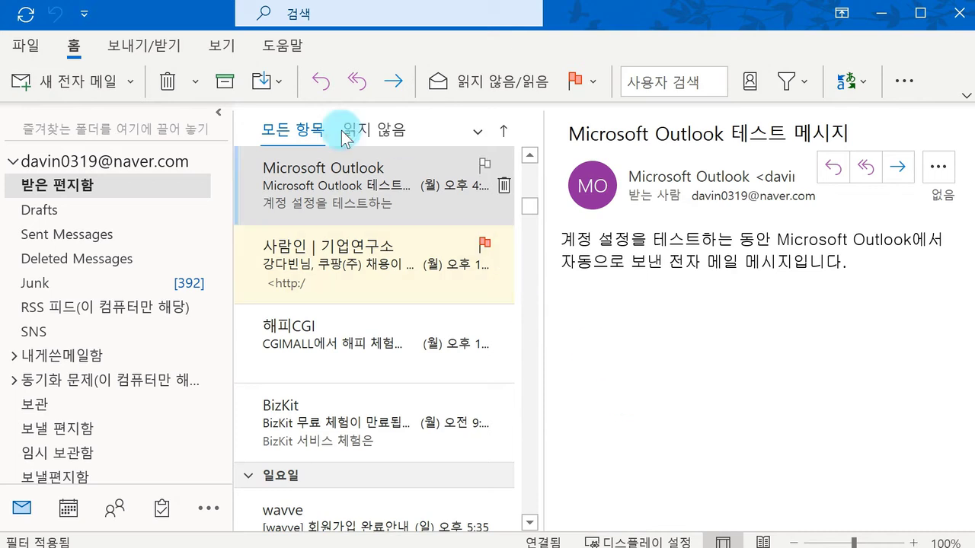
left_click(148, 43)
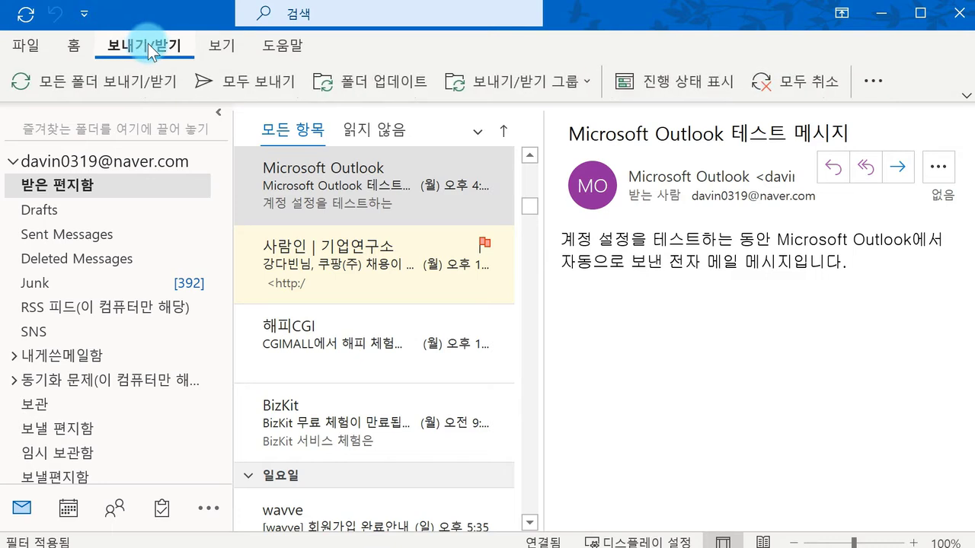
left_click(222, 44)
left_click(281, 45)
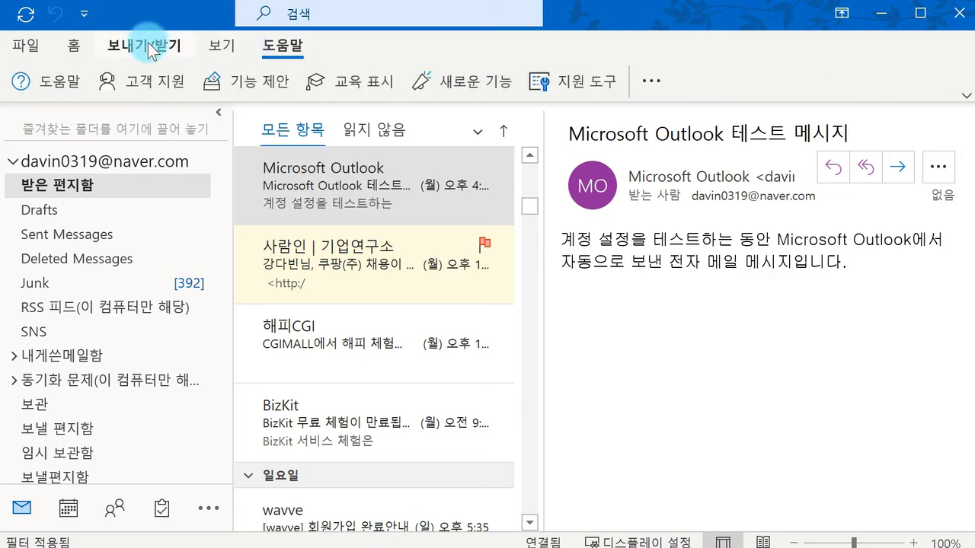
left_click(73, 46)
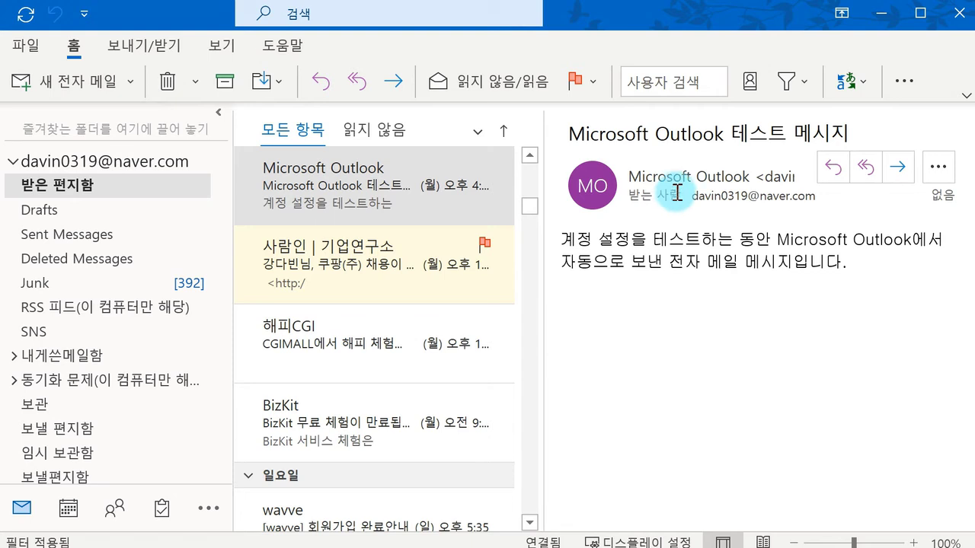
left_click(917, 85)
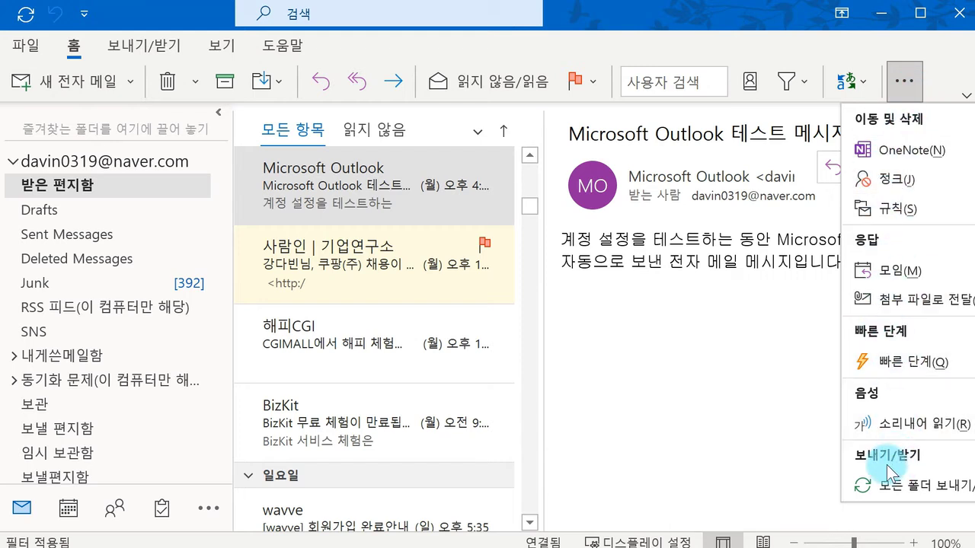
left_click(759, 421)
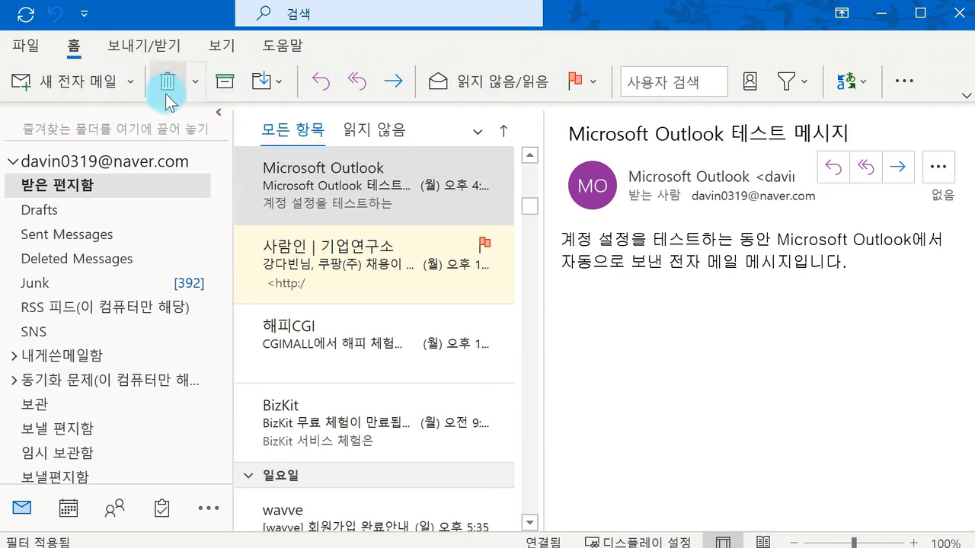
Step: Check the 보내기/받기 and 홈 tabs, ink-annotate and clear, then show the ribbon display choices
left_click(160, 53)
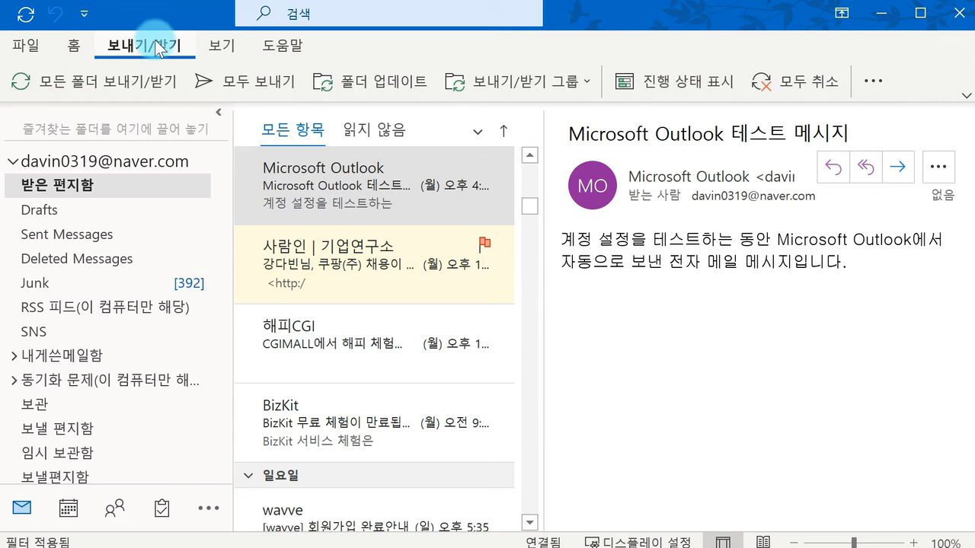
left_click(72, 49)
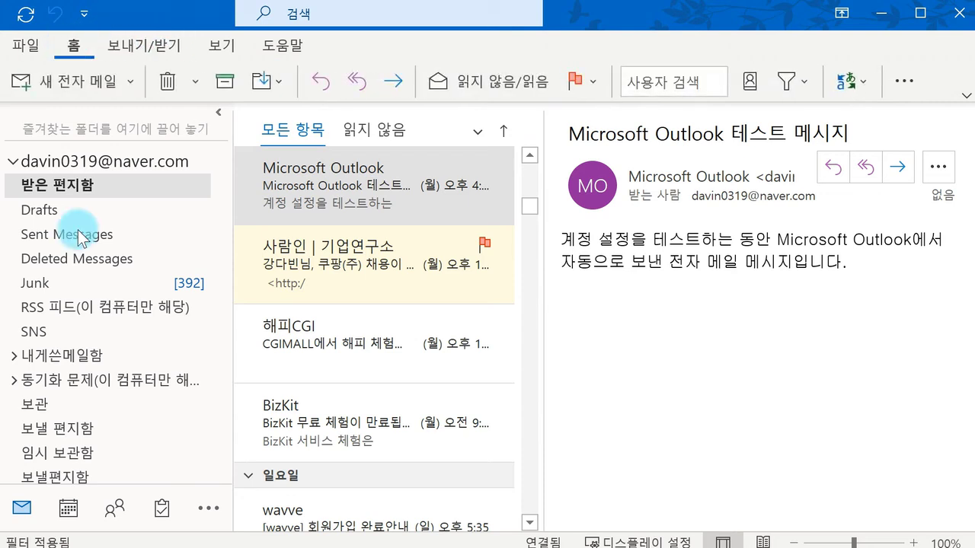
mouse_move(90, 48)
left_mouse_down()
mouse_move(61, 59)
mouse_move(15, 41)
mouse_move(11, 97)
left_mouse_up()
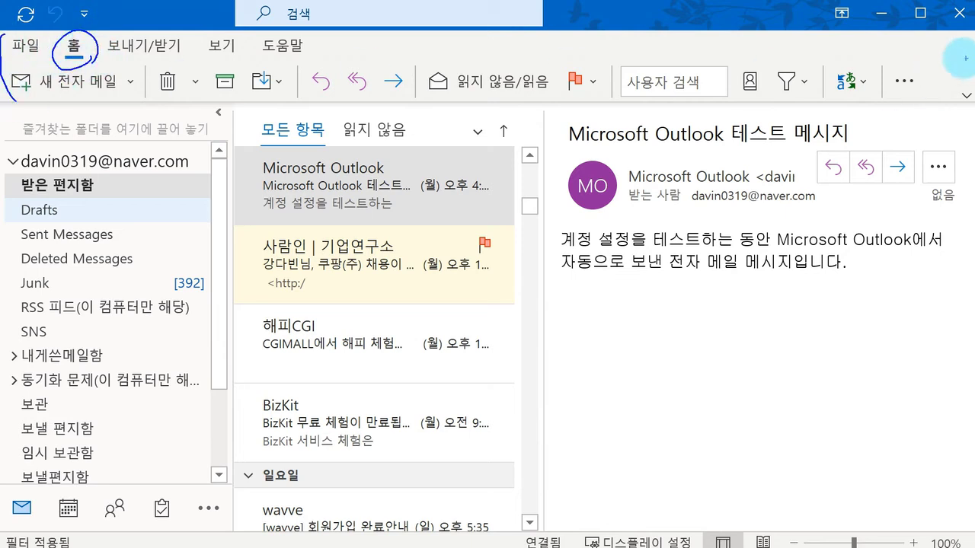
left_click_drag(906, 32, 899, 95)
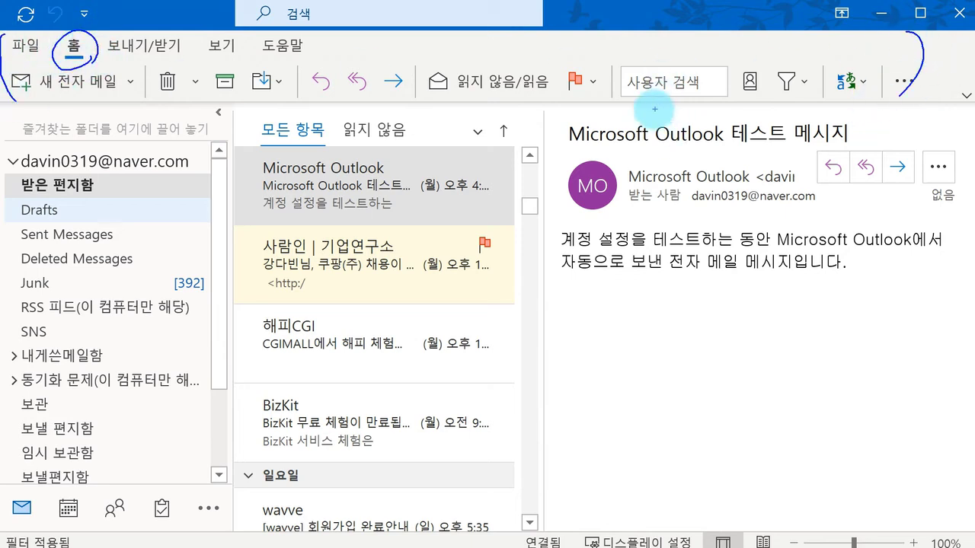
mouse_move(644, 114)
left_mouse_down()
mouse_move(661, 139)
mouse_move(708, 139)
mouse_move(729, 152)
mouse_move(751, 110)
mouse_move(771, 116)
mouse_move(785, 140)
left_mouse_up()
key("Escape")
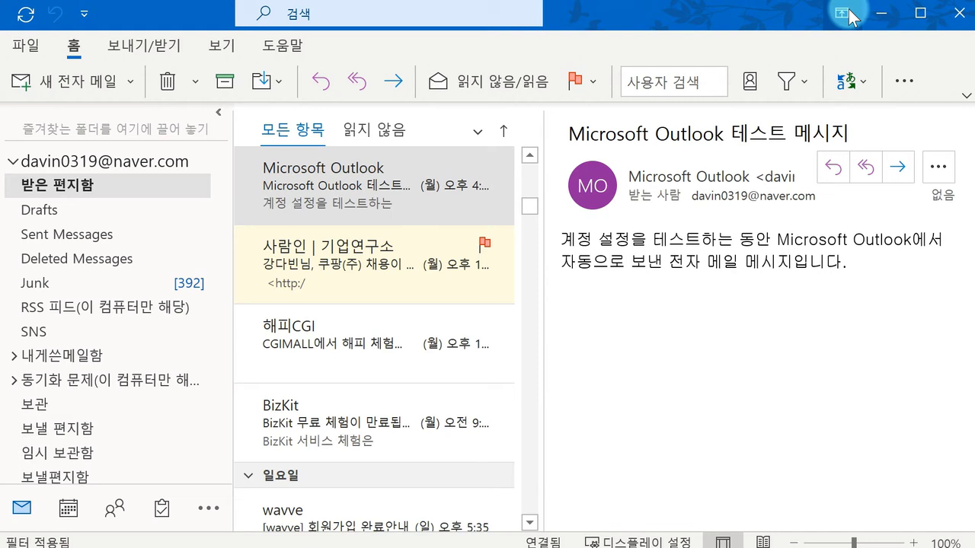
left_click(850, 17)
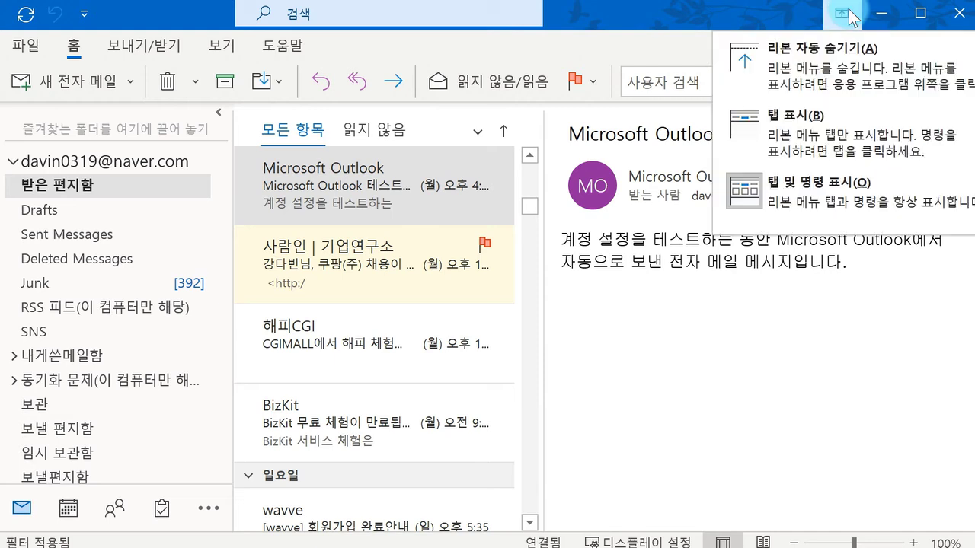
Step: Collapse the ribbon to tab names only with 탭 표시, then reopen and dismiss the display choices
left_click(854, 52)
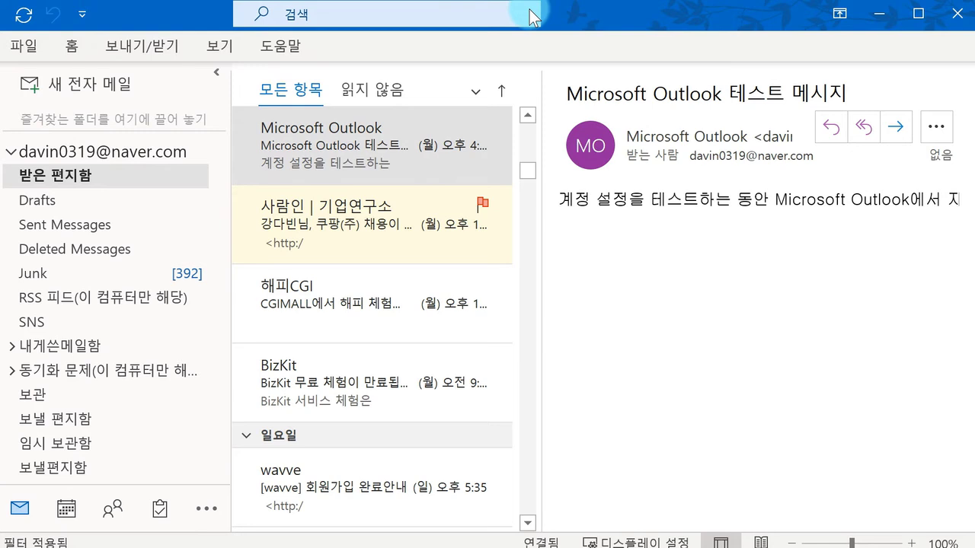
left_click(838, 17)
left_click(638, 243)
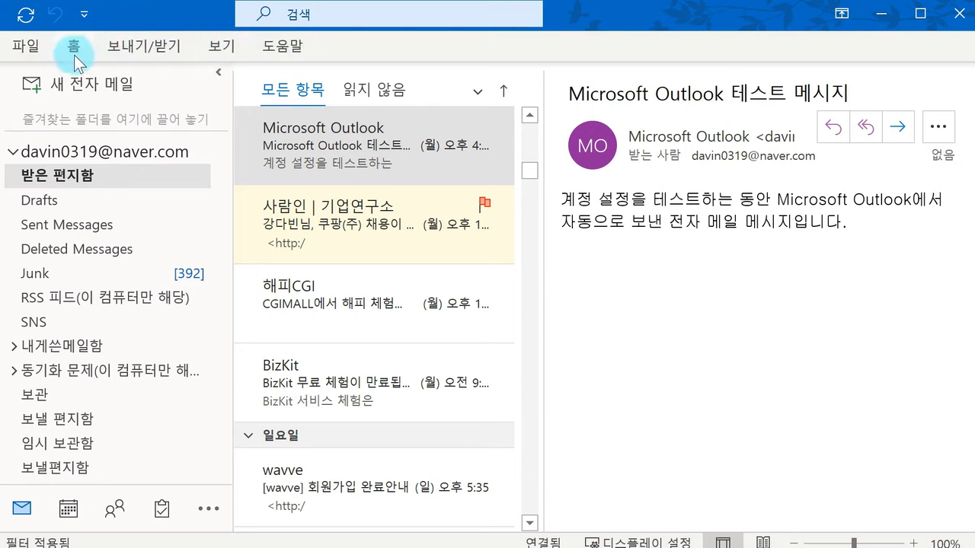
Step: Restore the full ribbon with 탭 및 명령 표시, view the sender's contact card, and open 계정 정보
left_click(842, 13)
left_click(769, 217)
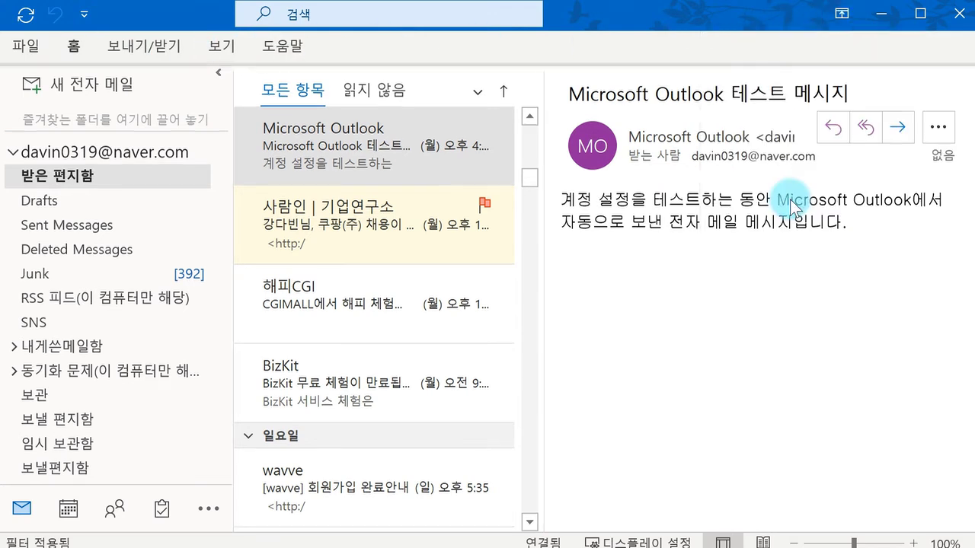
left_click(598, 184)
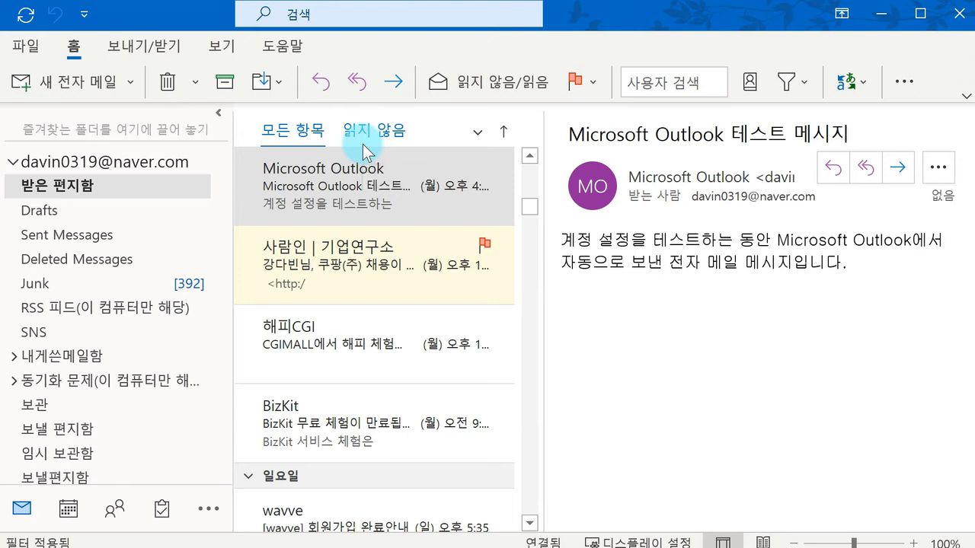
left_click(22, 46)
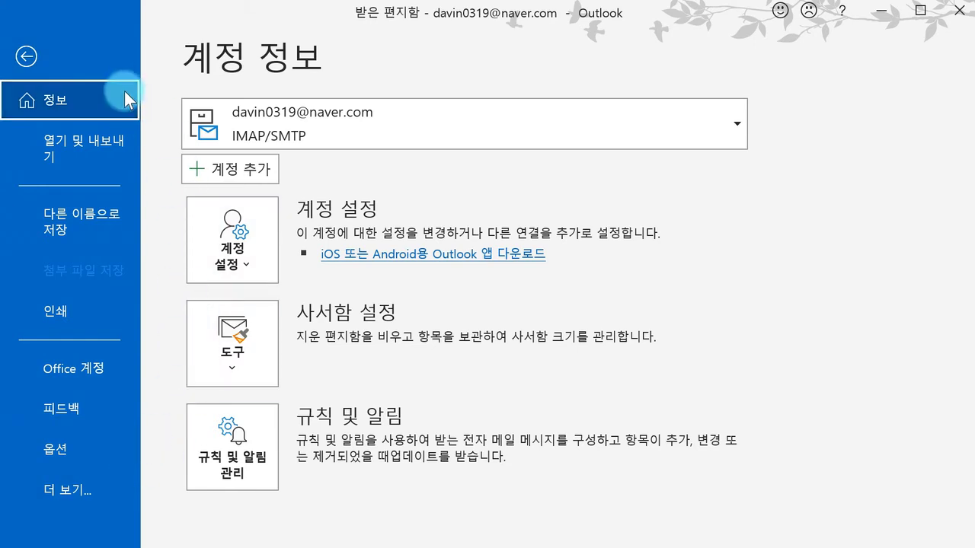
Step: Look over the 열기 및 내보내기 options in File backstage, then return to the inbox view
left_click(125, 146)
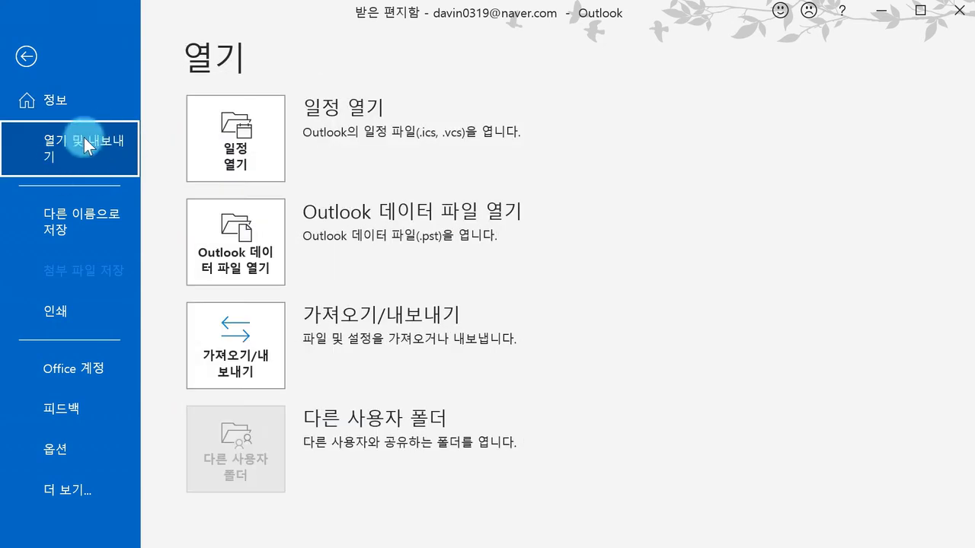
left_click(243, 259)
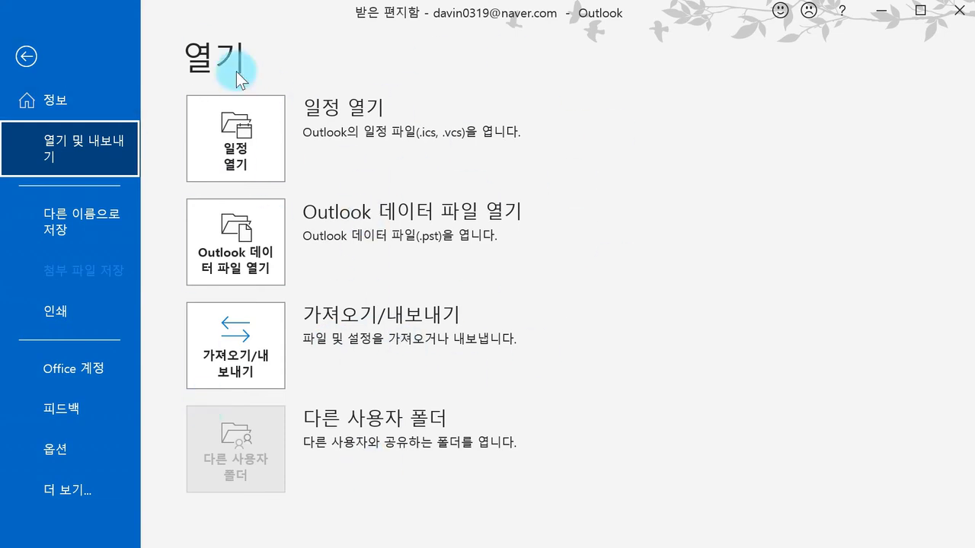
left_click(117, 70)
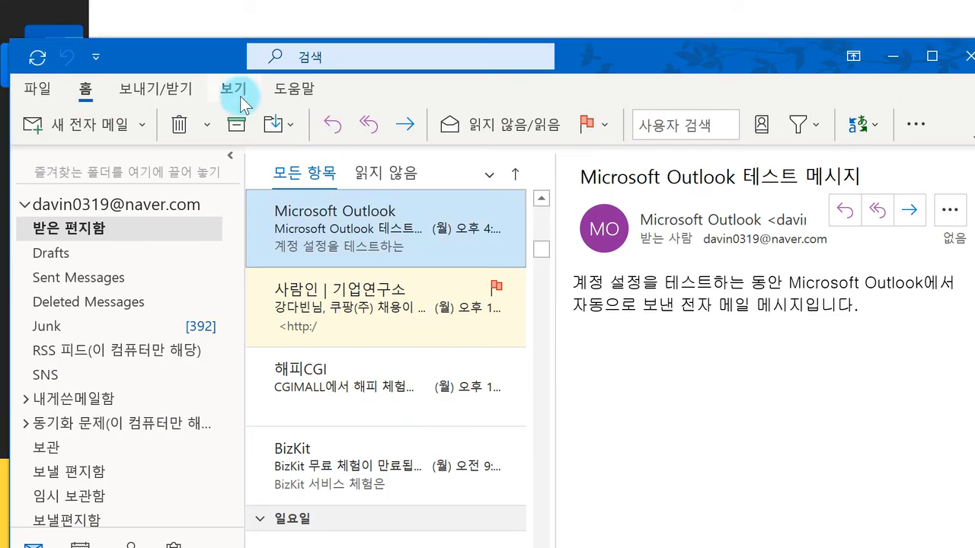
Step: Switch to the 보기 tab and browse the 보기 변경 view gallery before closing it
left_click(238, 86)
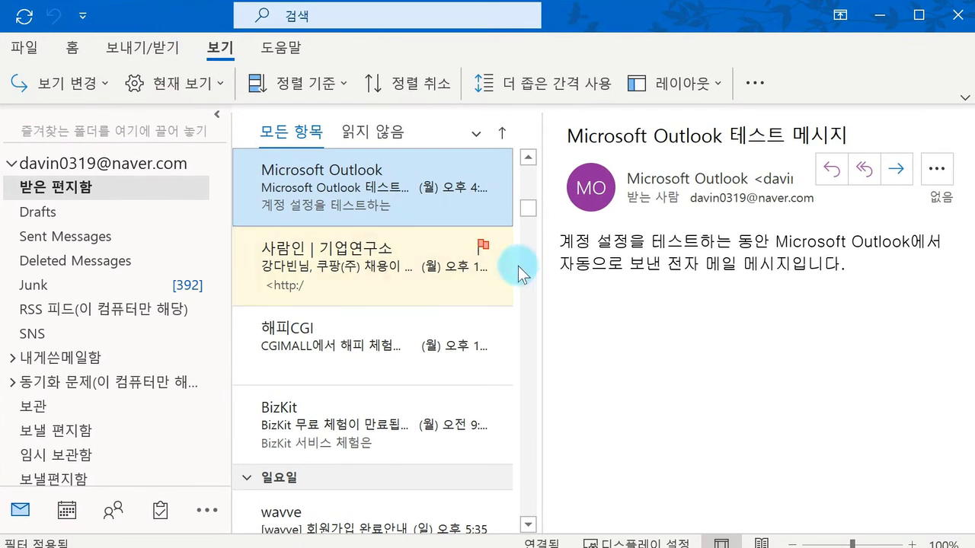
left_click(90, 97)
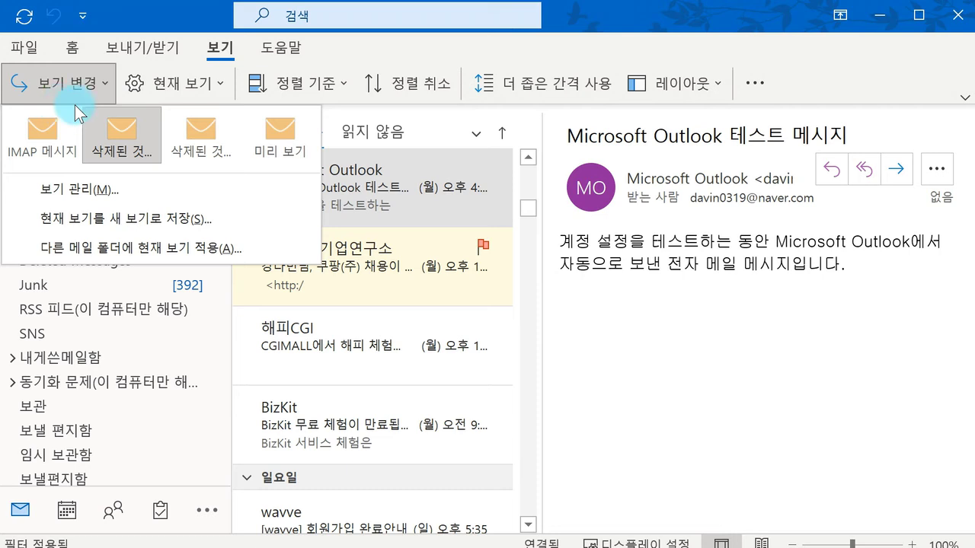
left_click(652, 89)
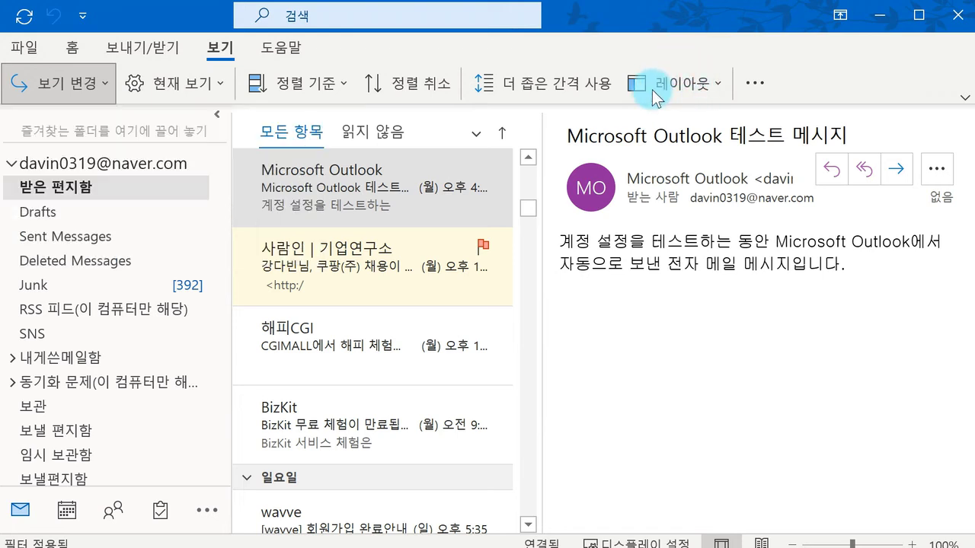
Step: Turn the folder pane off via 레이아웃 > 폴더 창 > 표시 안 함
left_click(653, 88)
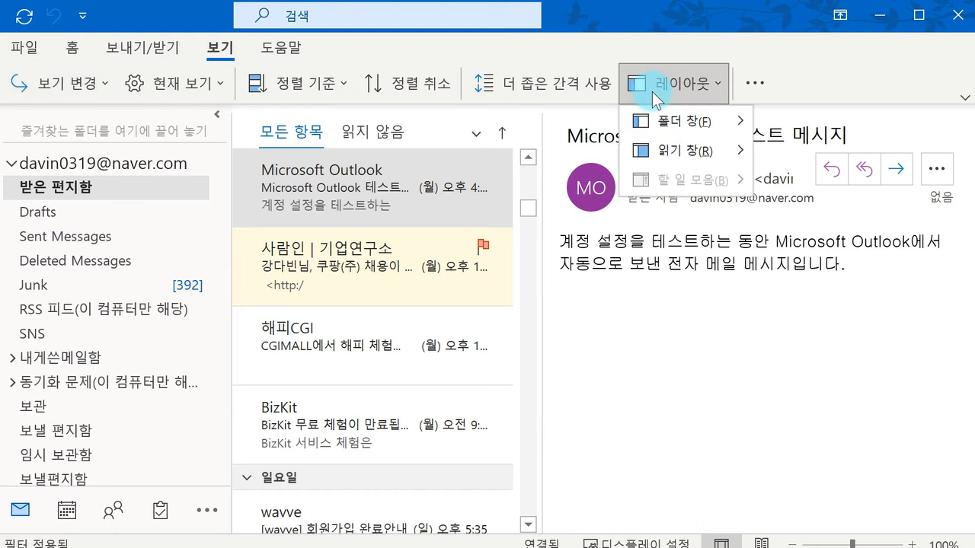
mouse_move(657, 122)
mouse_move(664, 146)
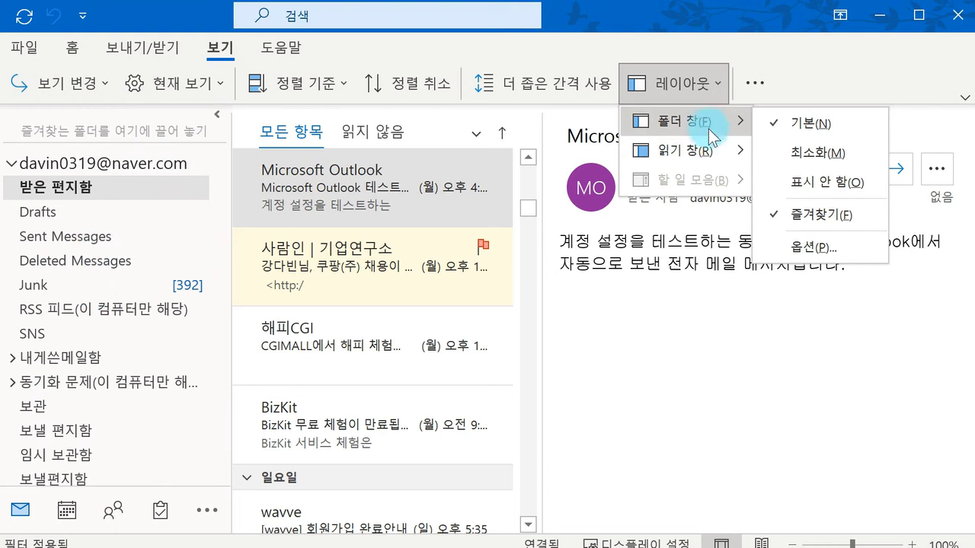
left_click(803, 181)
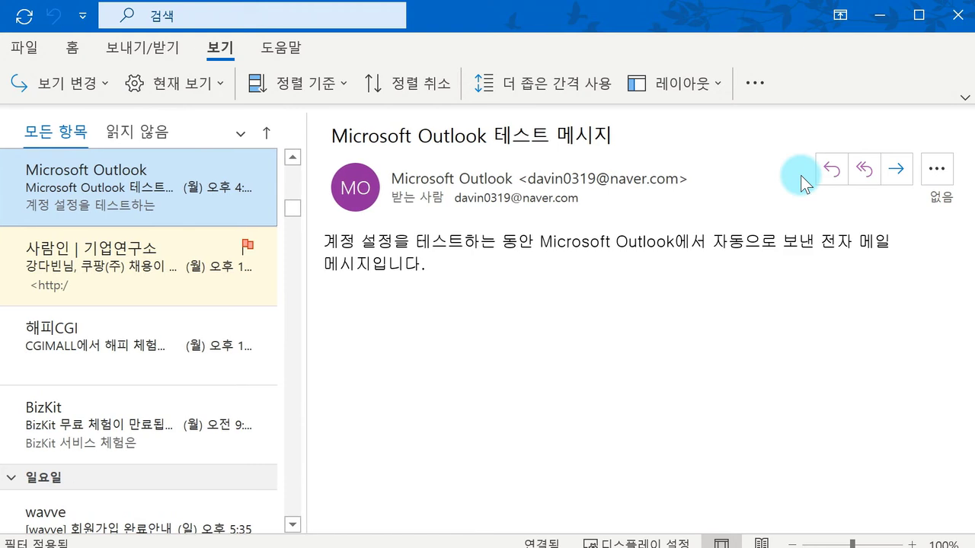
Step: Set the folder pane to 최소화, briefly expanding the narrow strip and closing it again
left_click(693, 95)
mouse_move(710, 124)
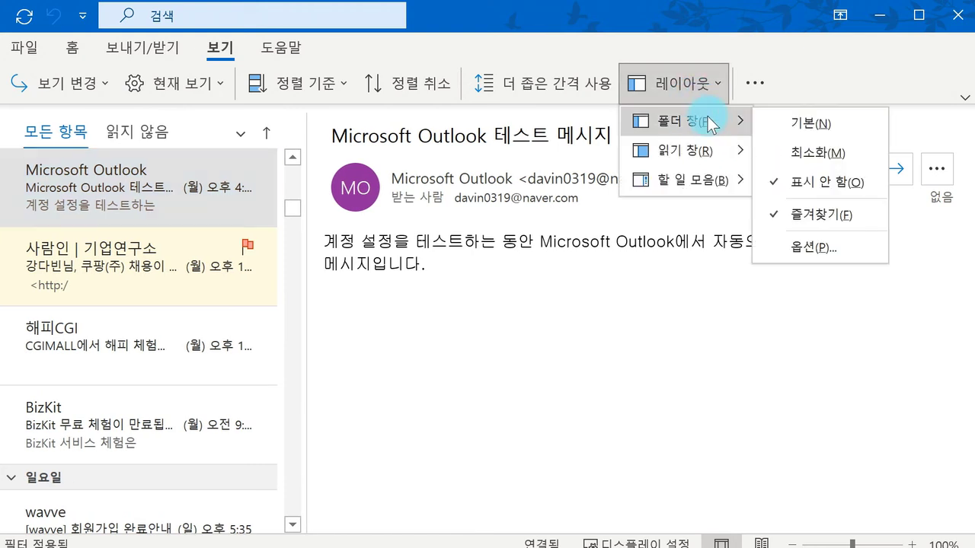
left_click(825, 150)
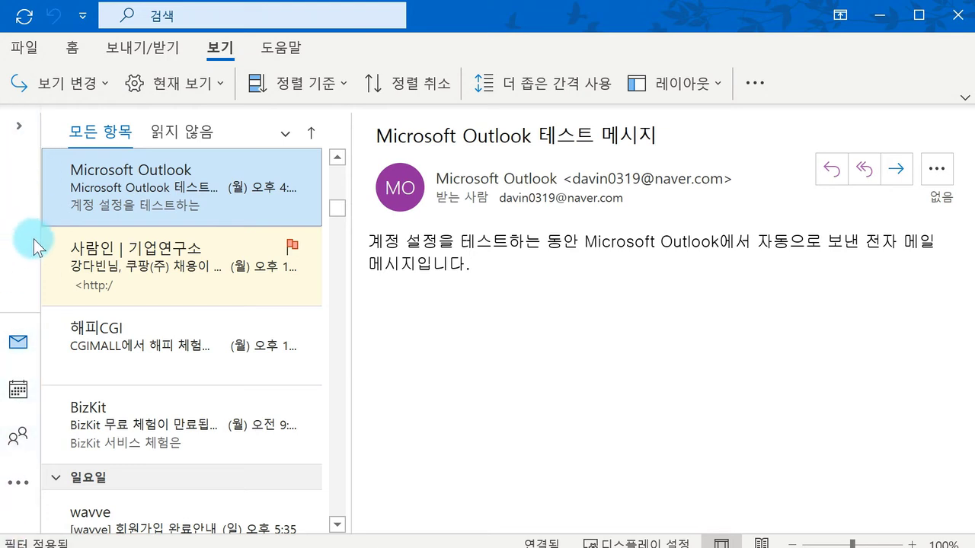
left_click(17, 134)
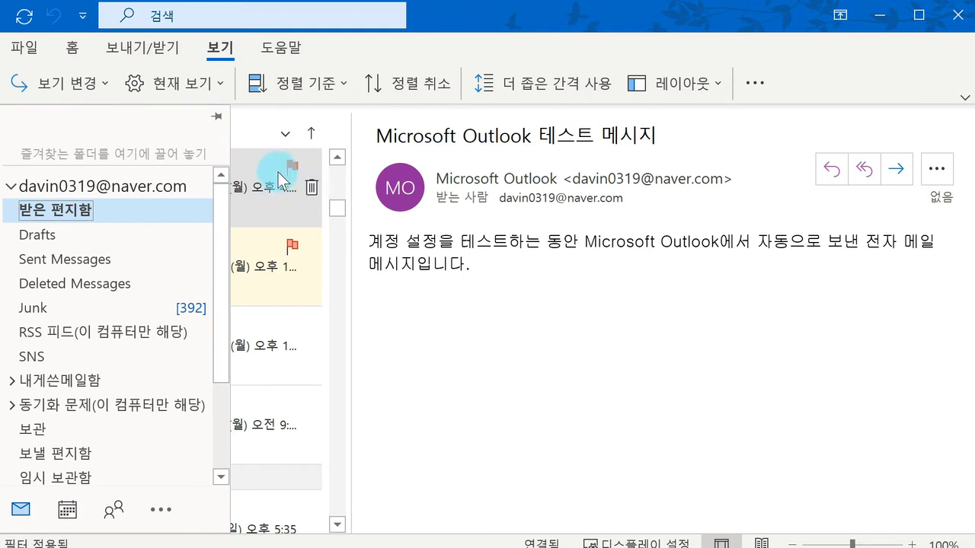
left_click(463, 300)
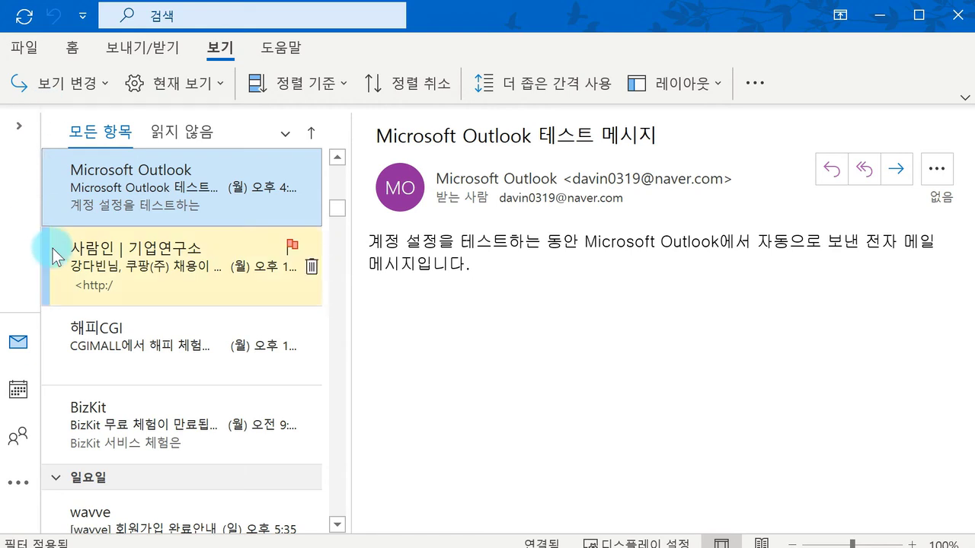
Step: Restore the folder pane to its 기본 normal width
left_click(762, 79)
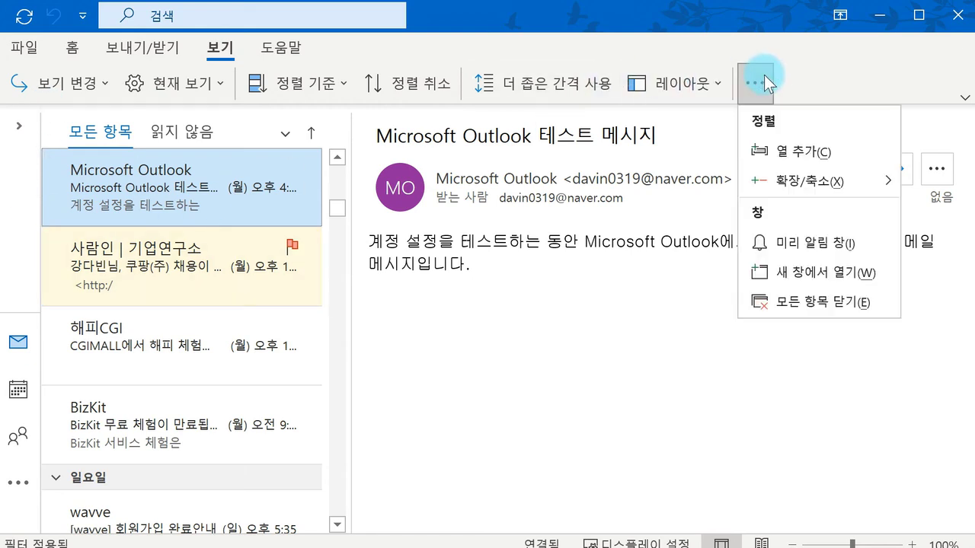
left_click(718, 86)
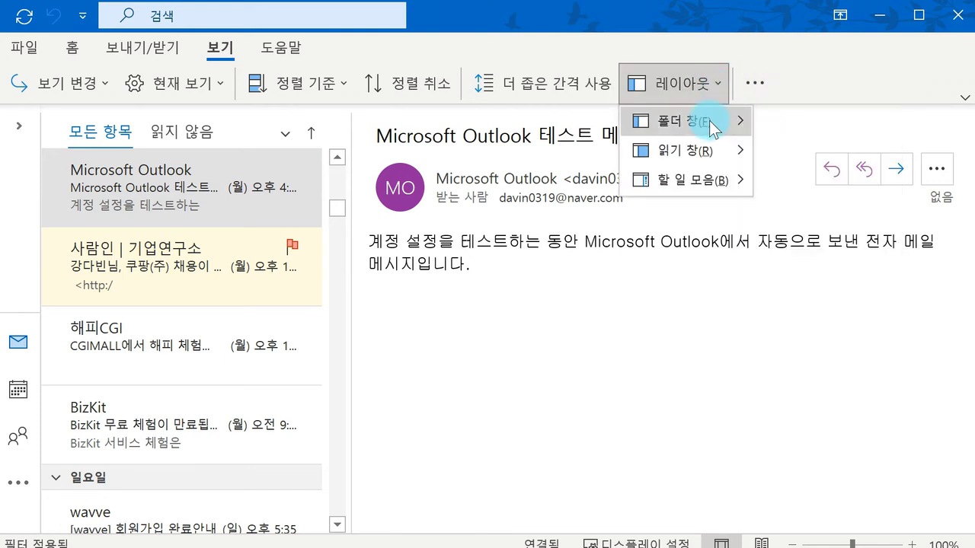
mouse_move(738, 126)
left_click(783, 119)
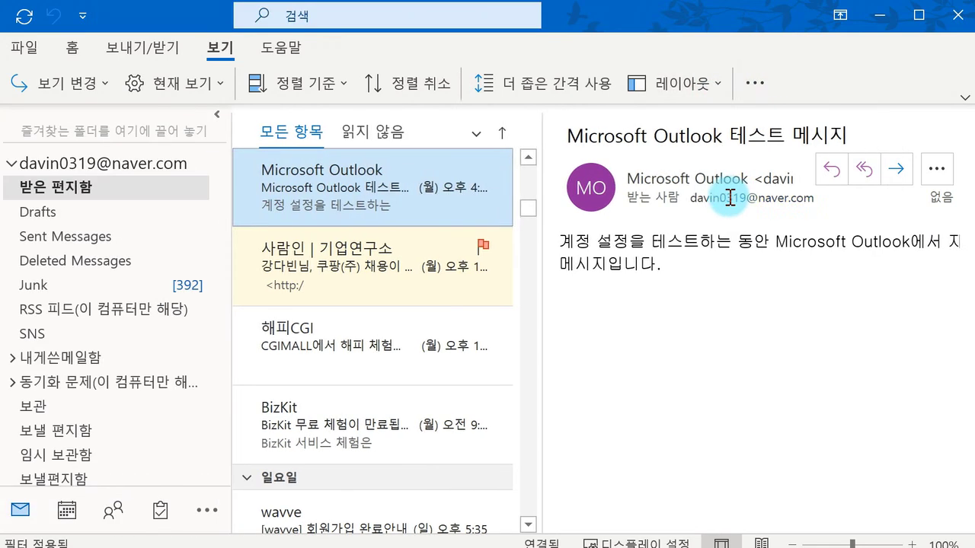
mouse_move(730, 196)
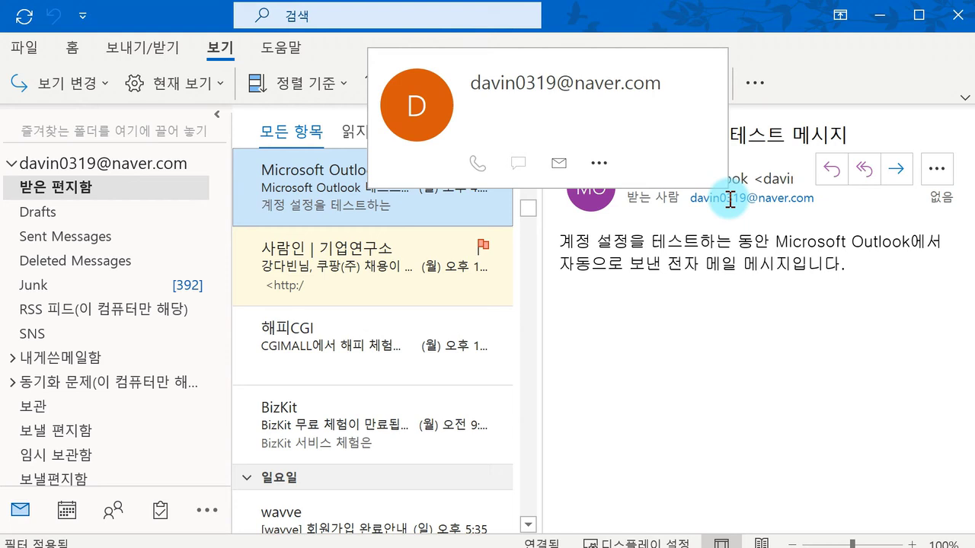
Step: Close the contact card and bring up the 읽기 창 position choices
left_click(722, 61)
left_click(724, 86)
mouse_move(716, 150)
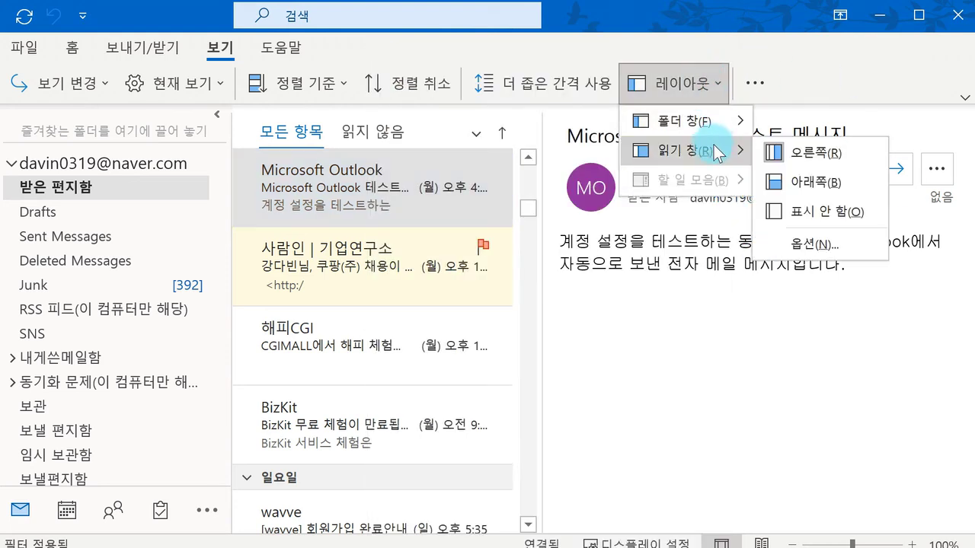
left_click(669, 298)
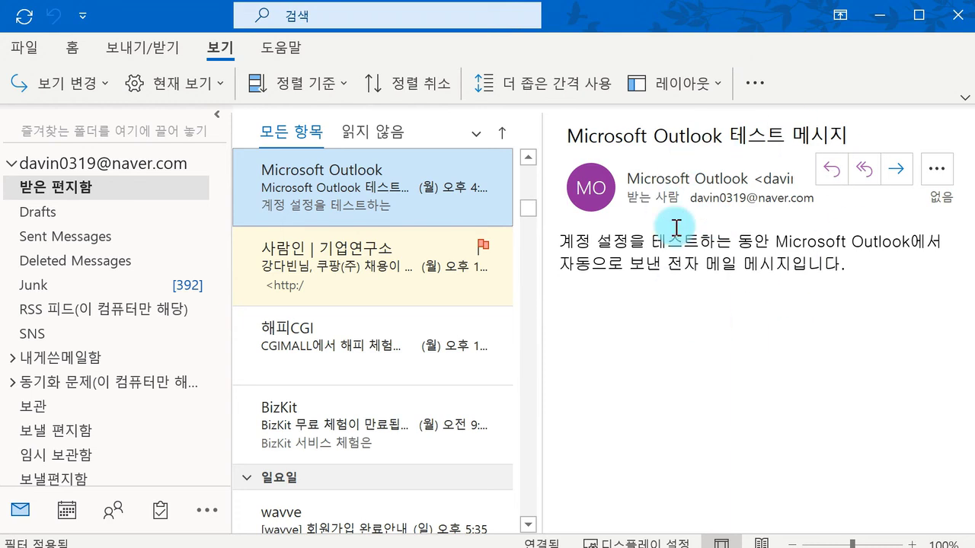
left_click(690, 91)
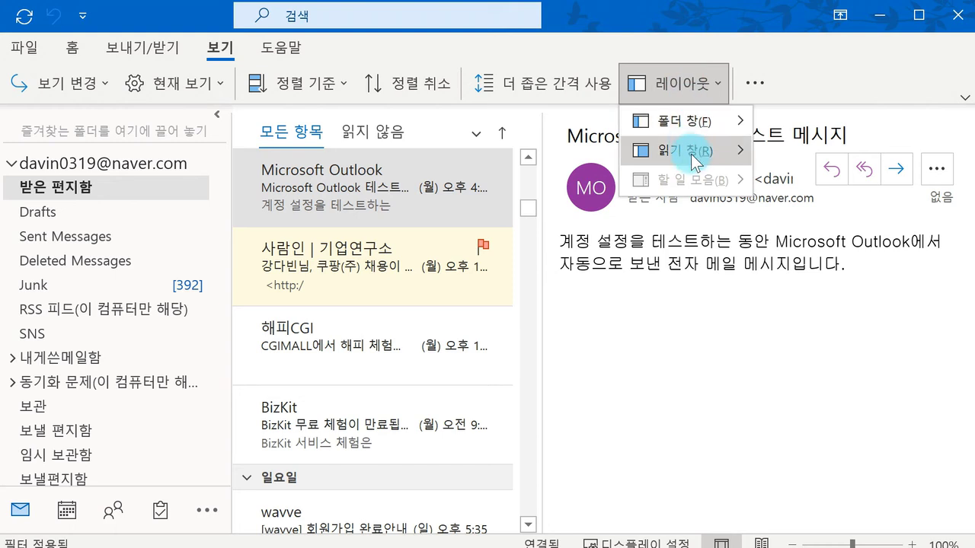
mouse_move(691, 154)
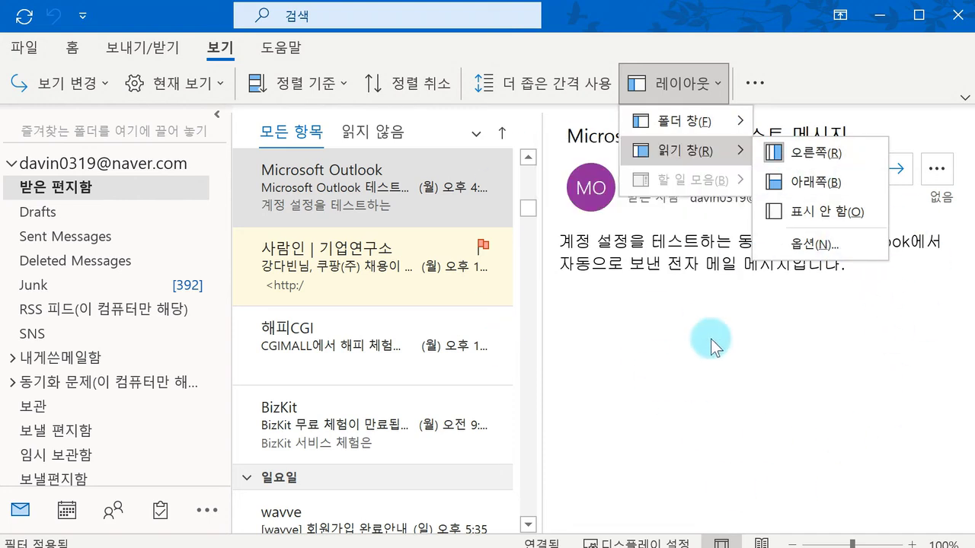
Step: Try the reading pane below the list, then turn it off, and open and close the test message in its own window
left_click(793, 183)
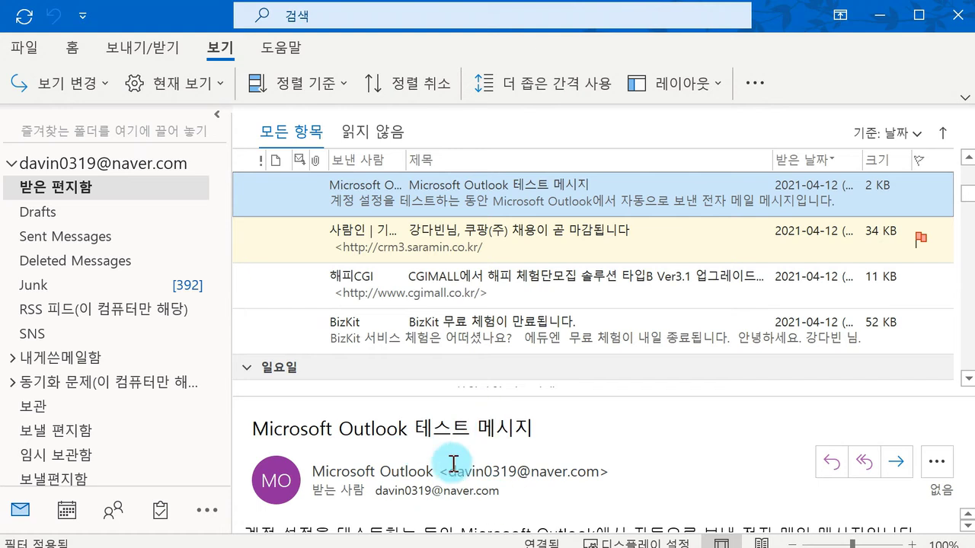
left_click(660, 83)
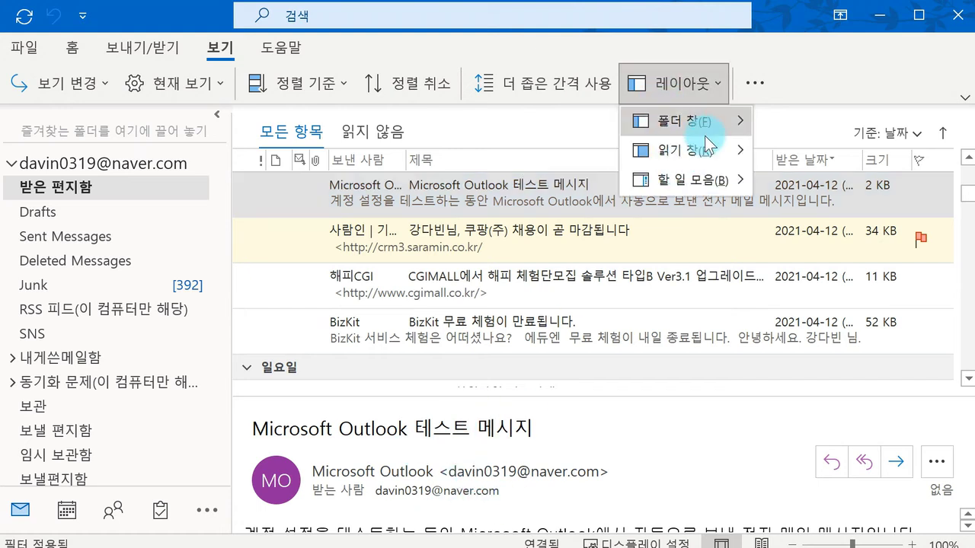
left_click(810, 211)
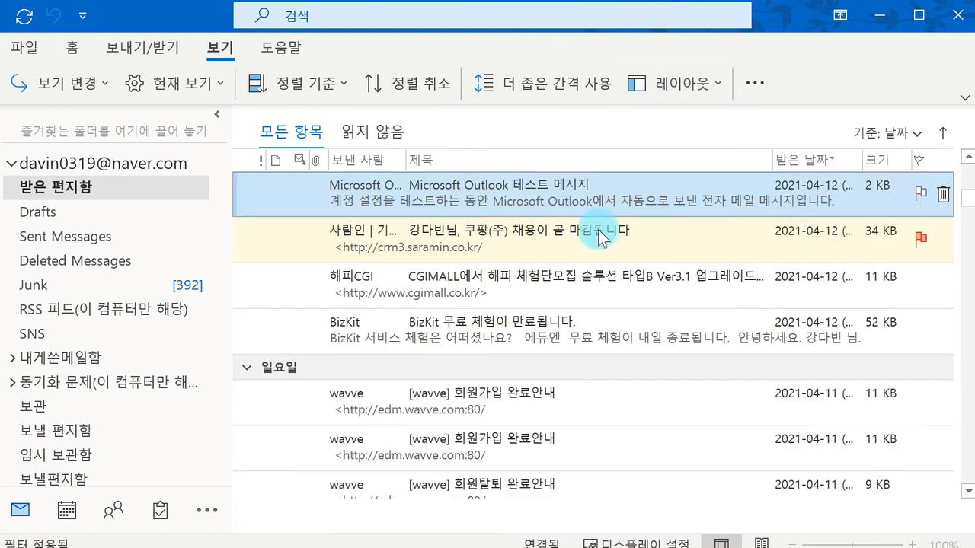
double_click(554, 205)
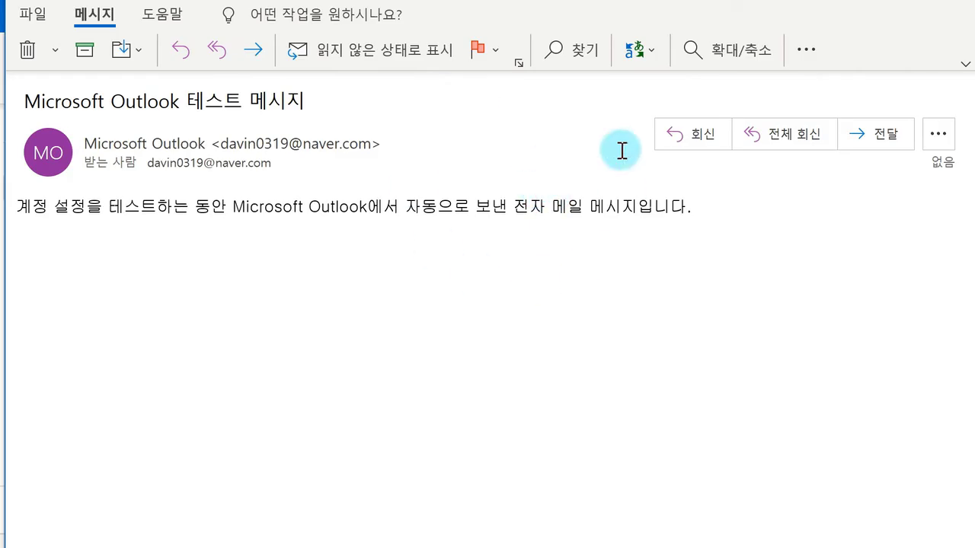
left_click(941, 9)
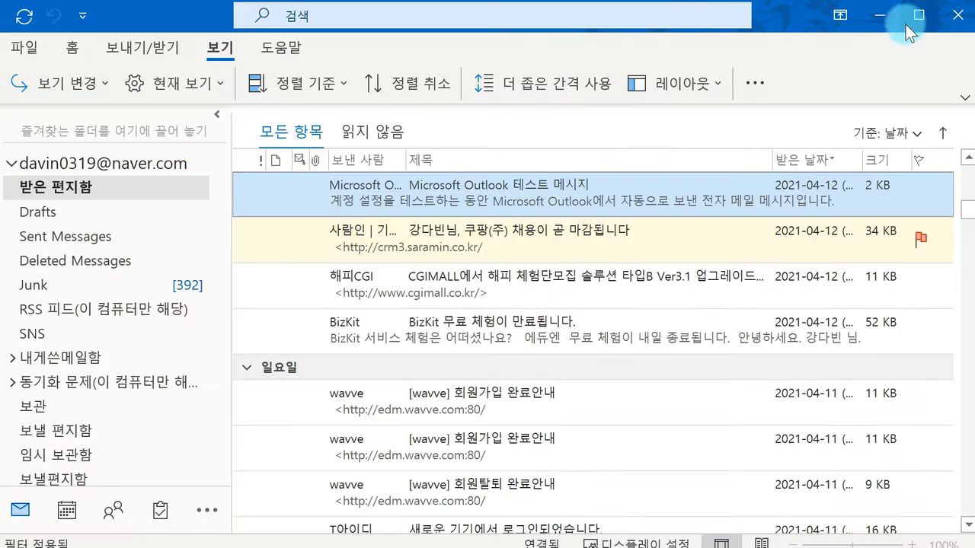
Step: Place the reading pane right of the message list and return to the Outlook inbox
left_click(716, 83)
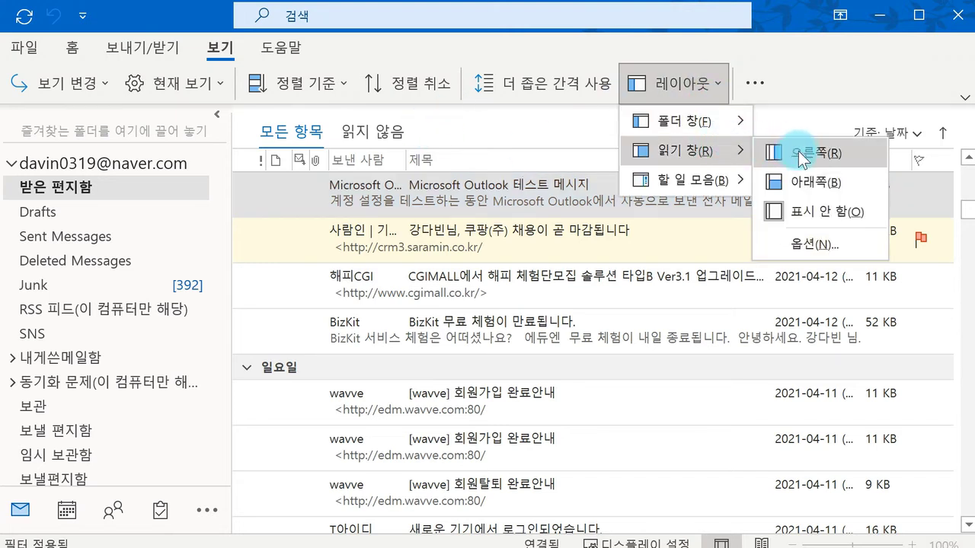
left_click(801, 152)
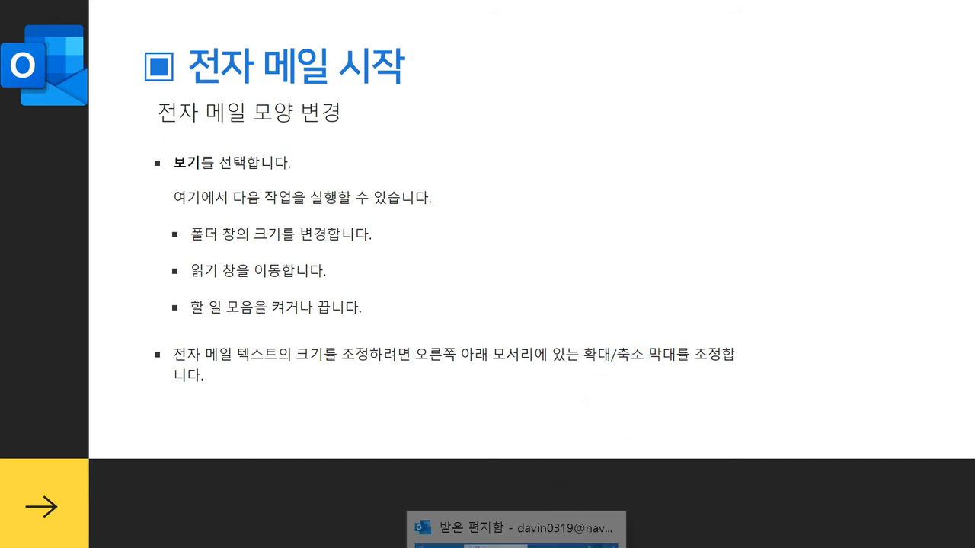
left_click(516, 547)
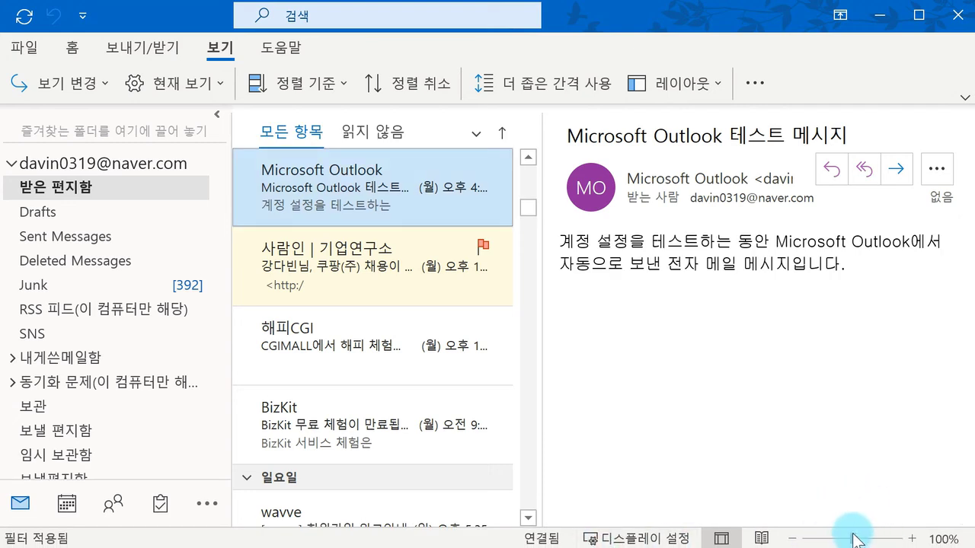
Step: Shrink and enlarge the reading-pane message text with the status-bar zoom slider and buttons
left_click_drag(853, 541, 815, 541)
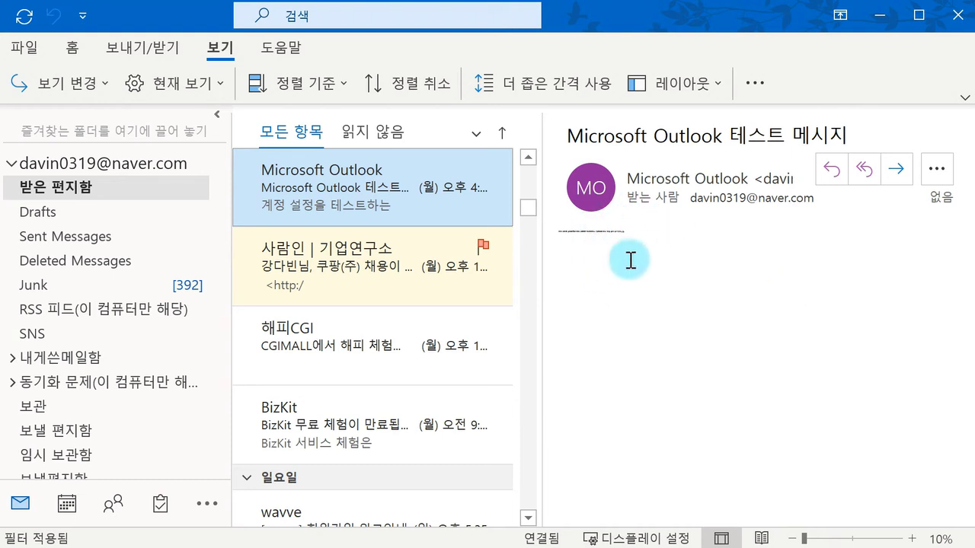
left_click_drag(807, 539, 870, 538)
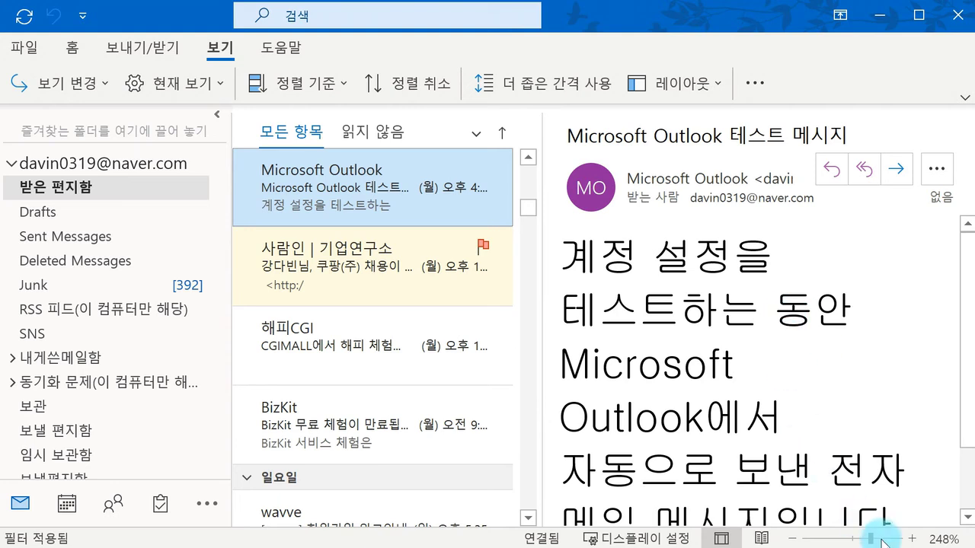
left_click(912, 539)
left_click(911, 539)
left_click(792, 538)
left_click(792, 539)
left_click(792, 538)
left_click(792, 538)
left_click(946, 539)
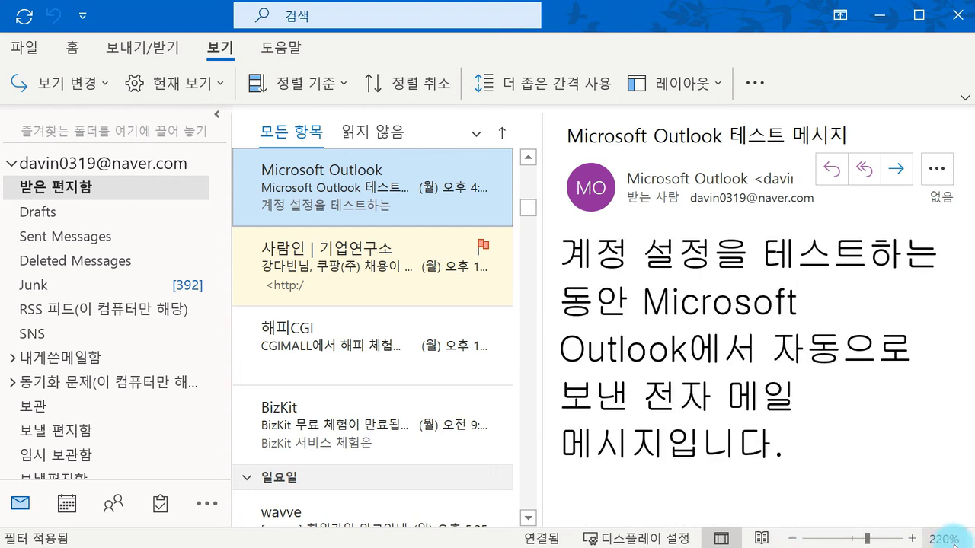
Step: Set the reading zoom to 100% in the Zoom dialog
left_click(947, 539)
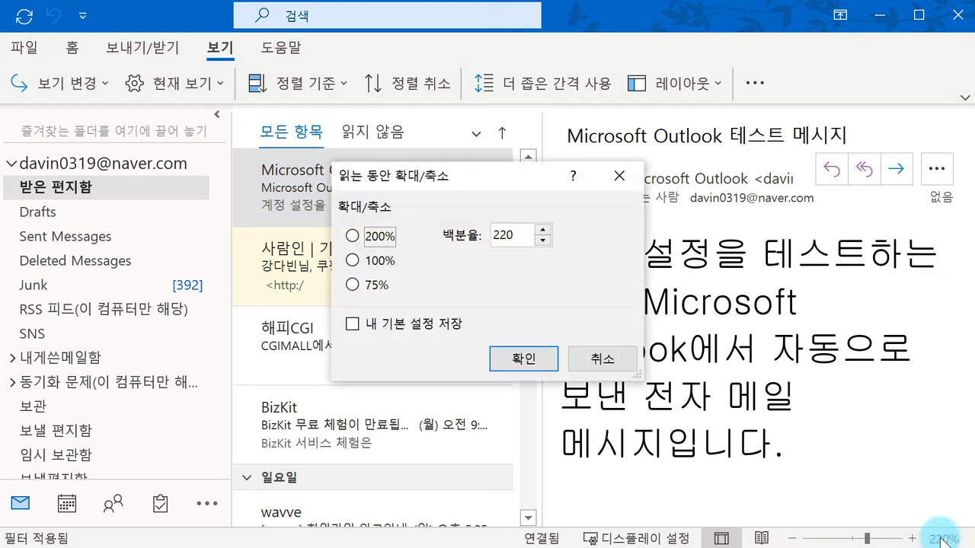
left_click(351, 261)
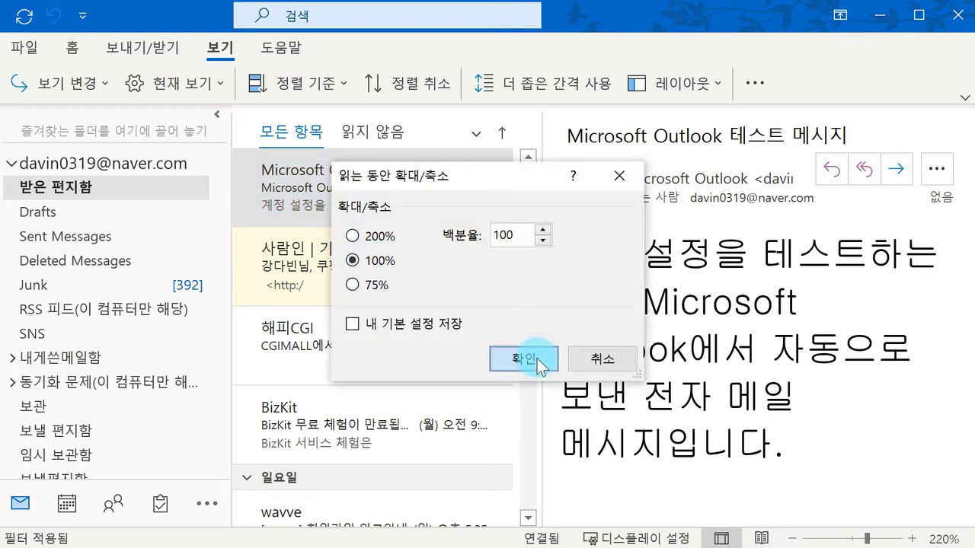
left_click(537, 359)
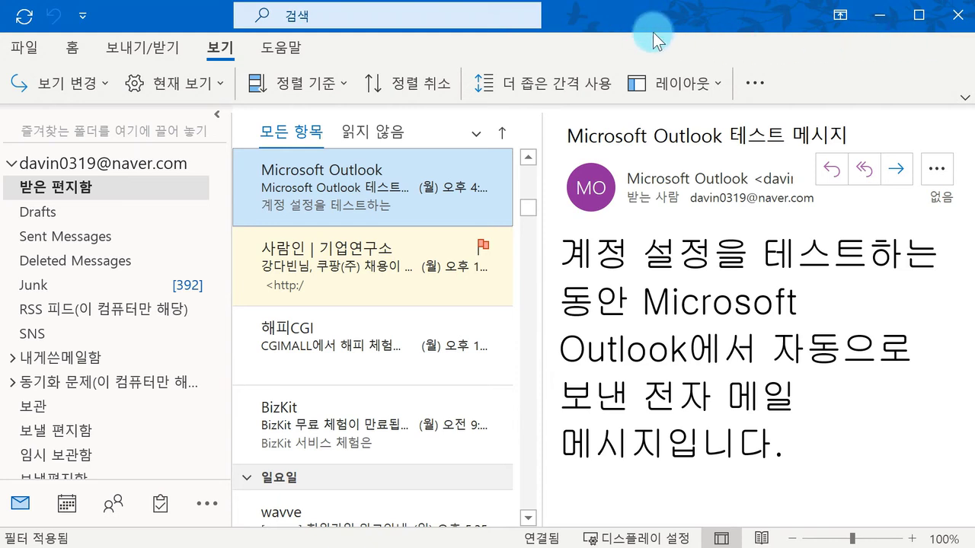
left_click(883, 22)
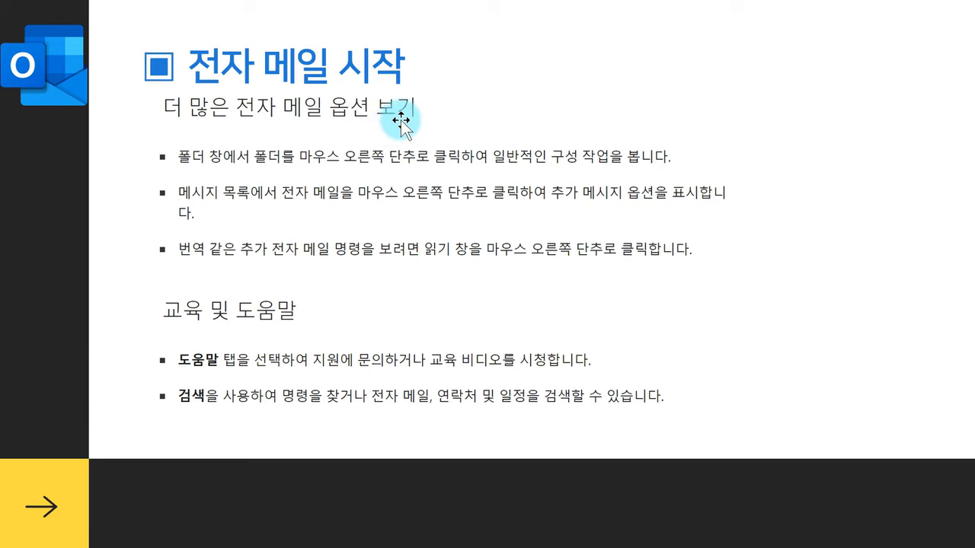
right_click(531, 63)
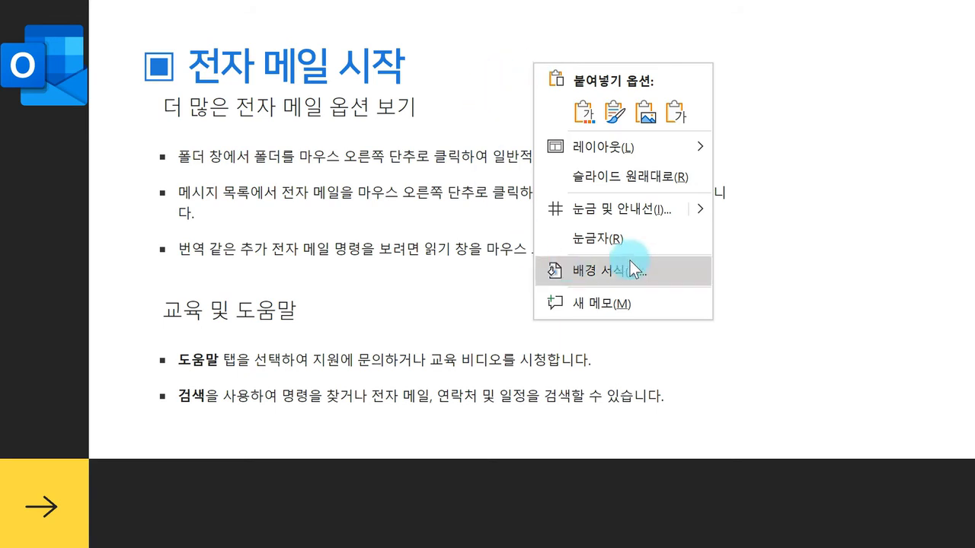
left_click(728, 54)
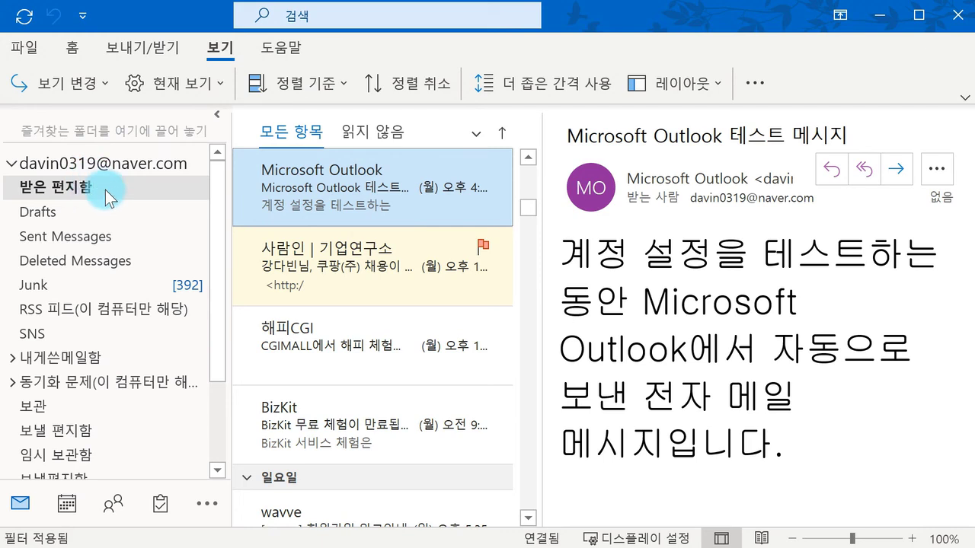
right_click(86, 189)
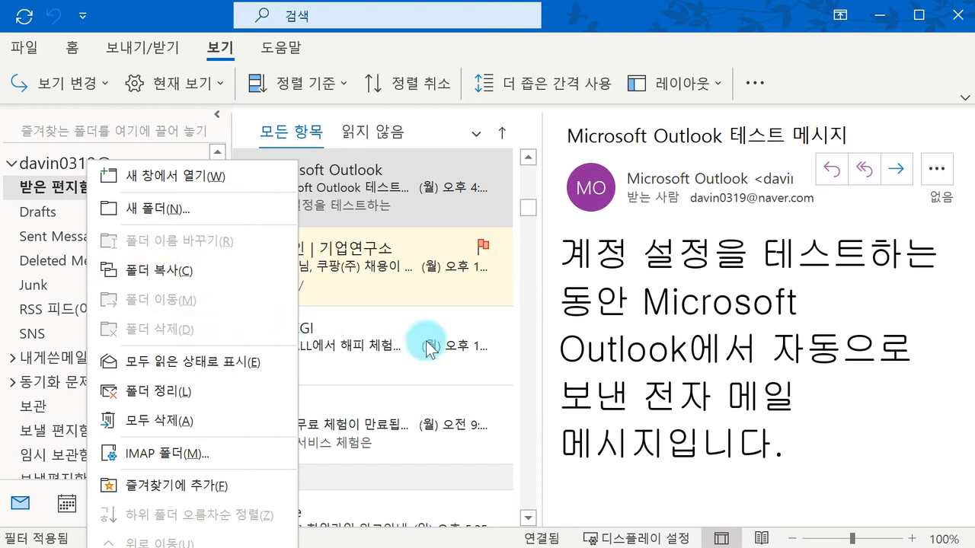
left_click(634, 352)
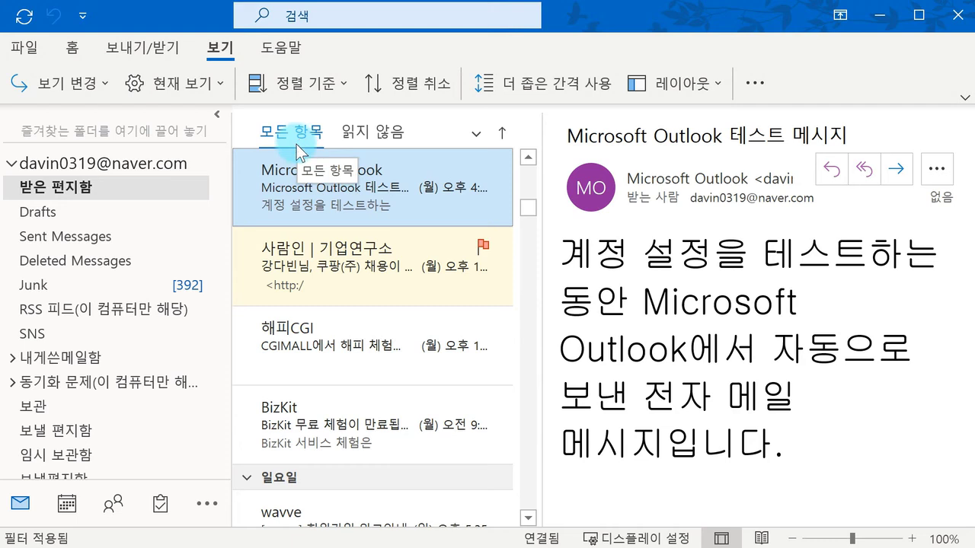
right_click(331, 189)
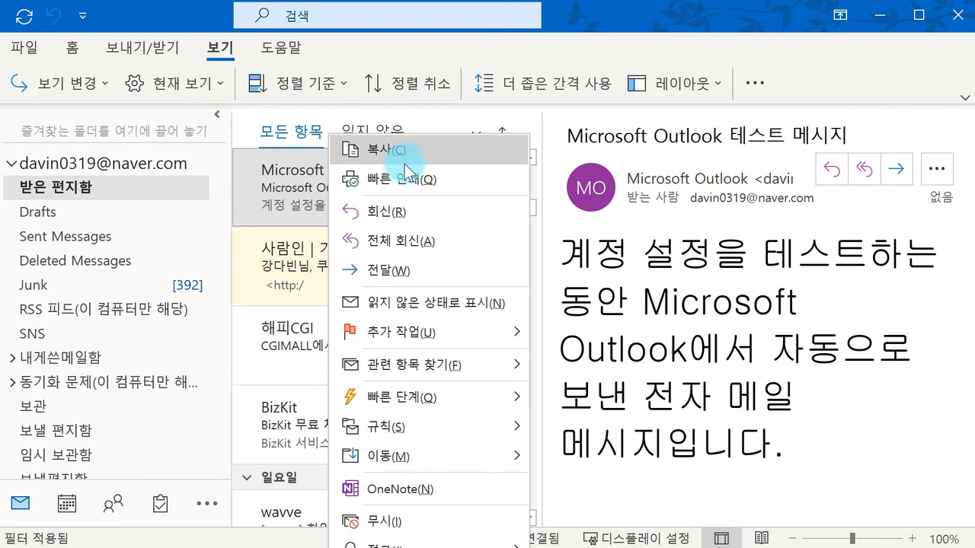
left_click(792, 335)
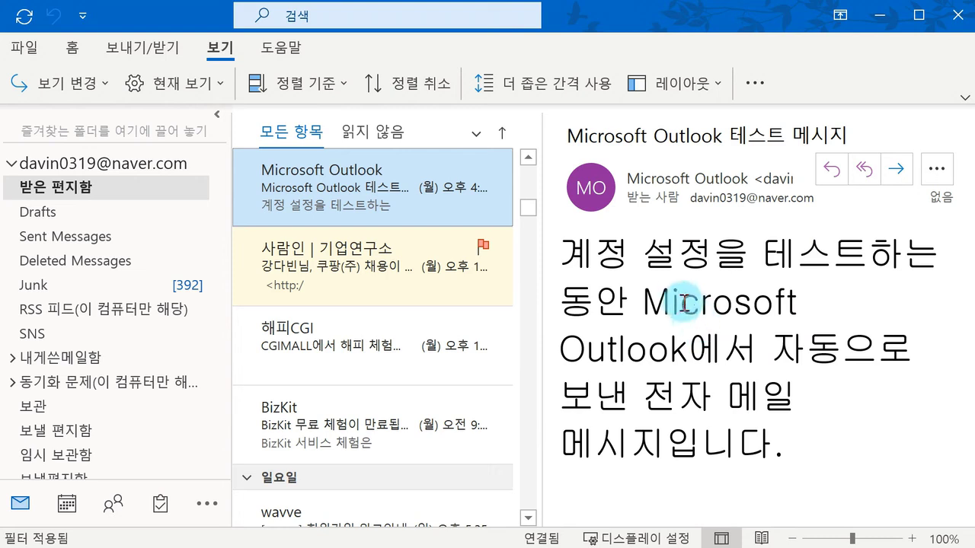
Step: Check the right-click options for the word 설정을, then start a mailbox search
right_click(665, 235)
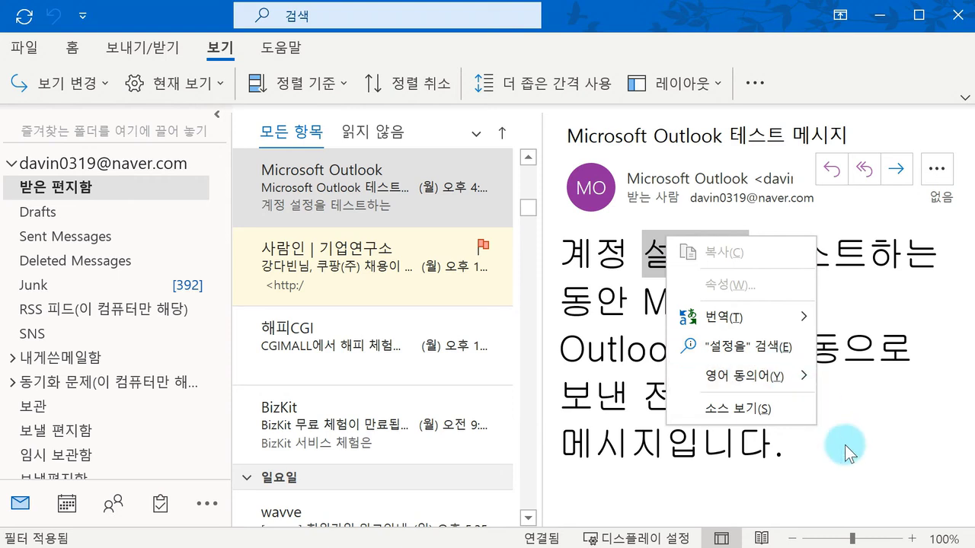
left_click(873, 485)
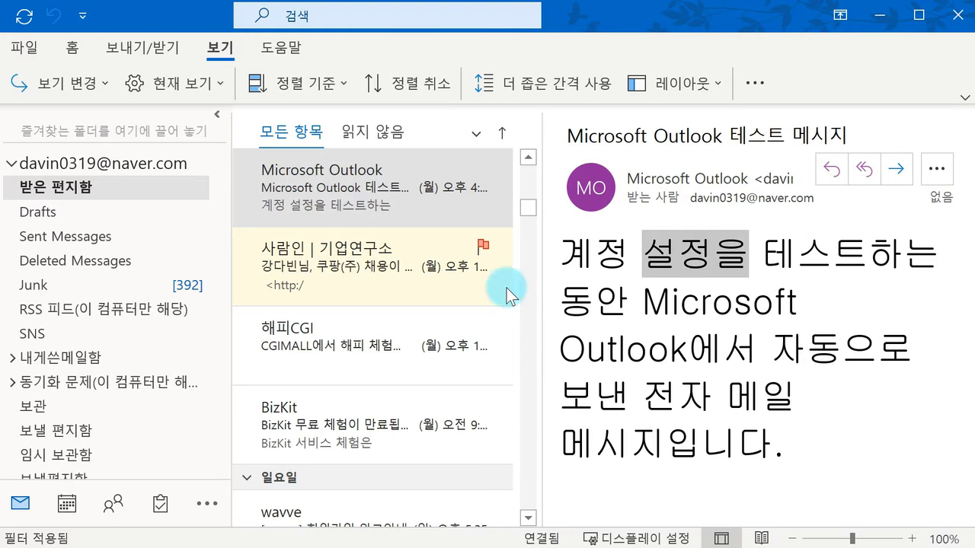
left_click(371, 23)
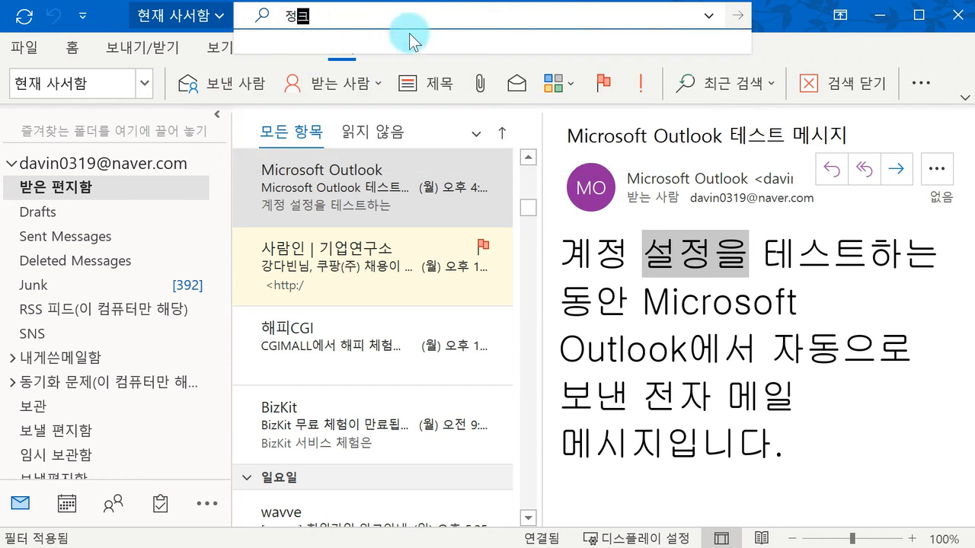
Step: Run the 정크 search, then clear it to return to the full inbox
key("Return")
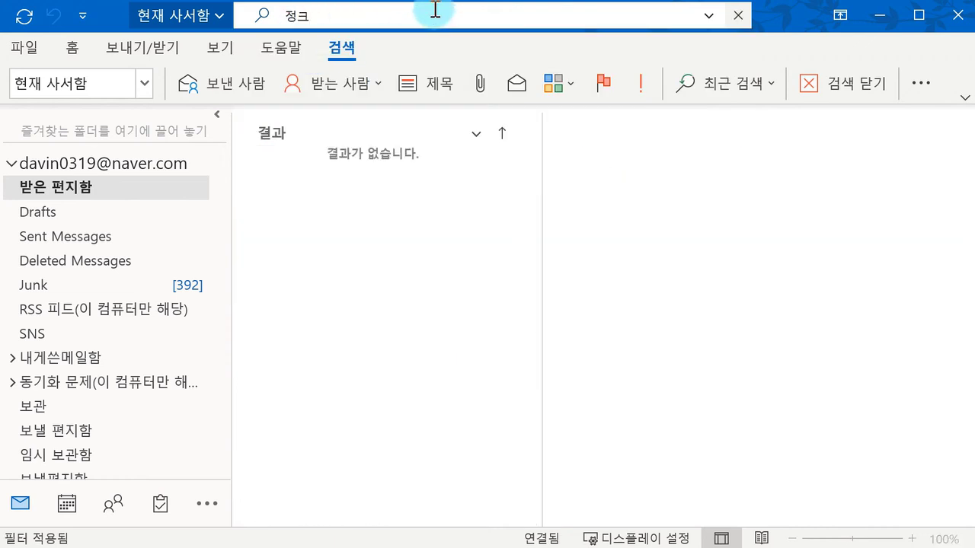
left_click(738, 15)
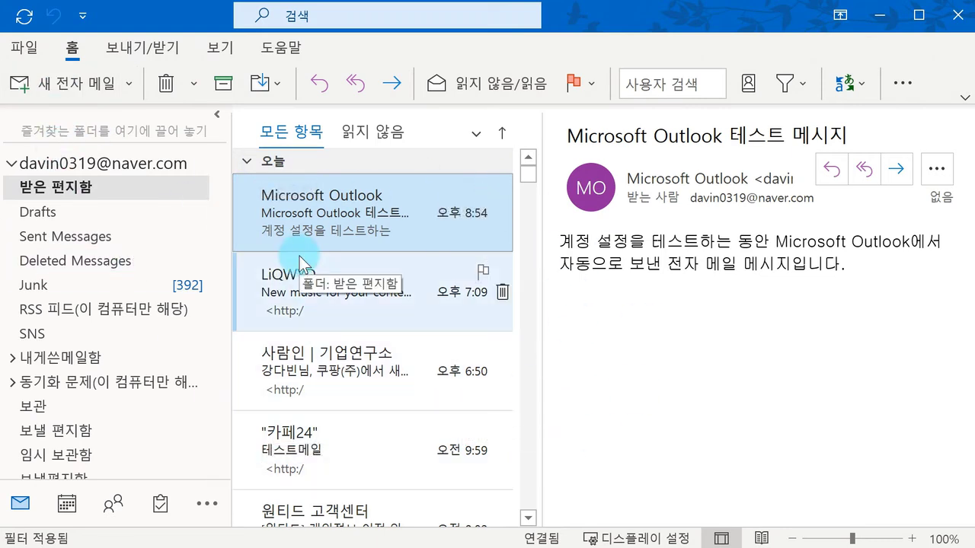
Step: Create a new email and type the recipient's Kakao e-mail address in the To field
left_click(79, 93)
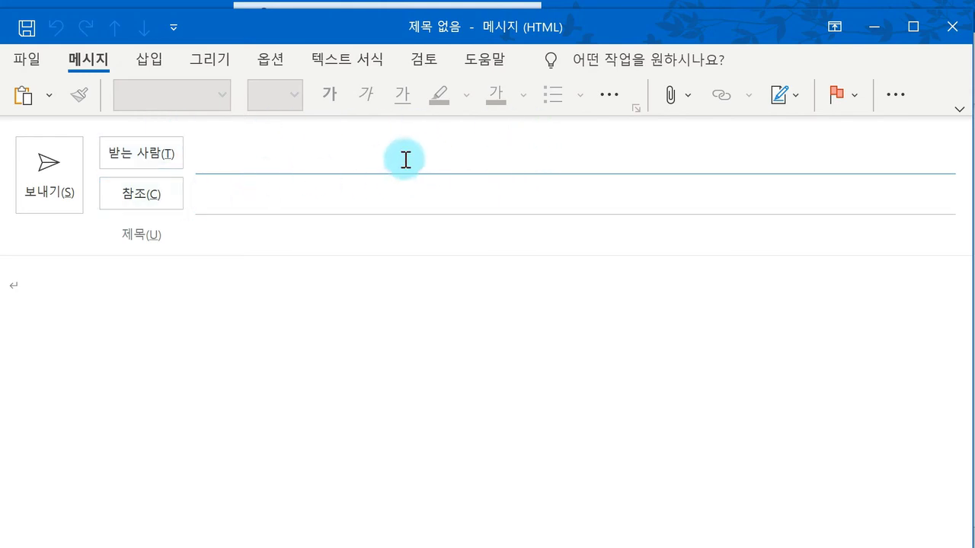
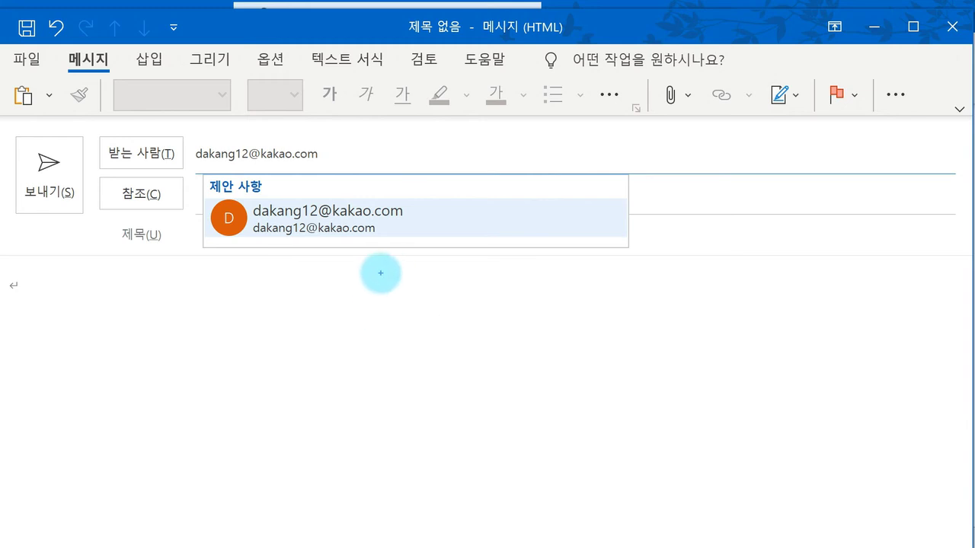
Step: Handwrite 'iD@' in the message body in ink and underline the ID
left_click_drag(379, 274, 391, 317)
left_click_drag(406, 285, 411, 315)
mouse_move(457, 280)
left_mouse_down()
mouse_move(447, 294)
mouse_move(454, 282)
mouse_move(513, 285)
mouse_move(522, 269)
mouse_move(592, 269)
mouse_move(614, 294)
mouse_move(625, 263)
mouse_move(655, 264)
mouse_move(690, 278)
mouse_move(682, 283)
left_mouse_up()
left_click_drag(379, 332, 452, 324)
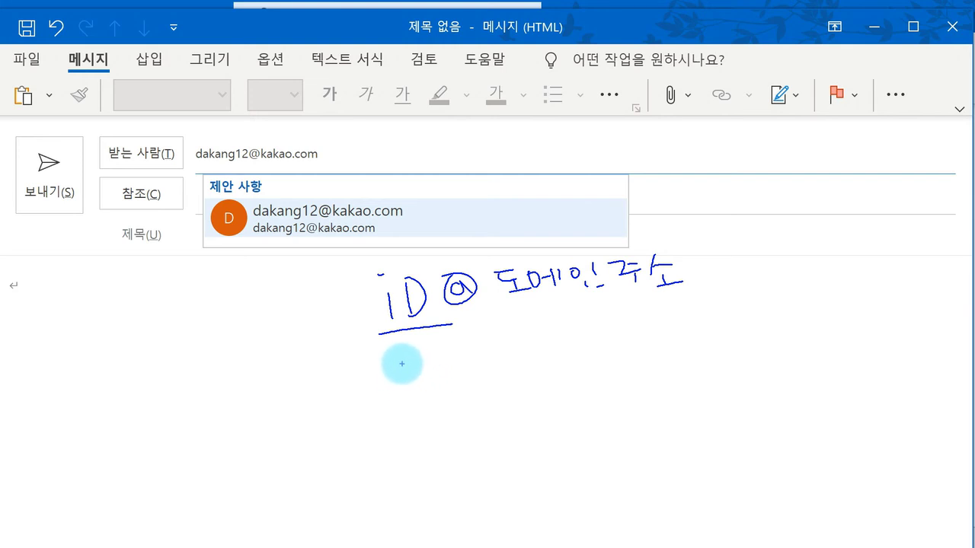
left_click(404, 361)
left_click_drag(406, 372, 407, 385)
mouse_move(420, 367)
left_mouse_down()
mouse_move(425, 385)
mouse_move(440, 373)
left_mouse_up()
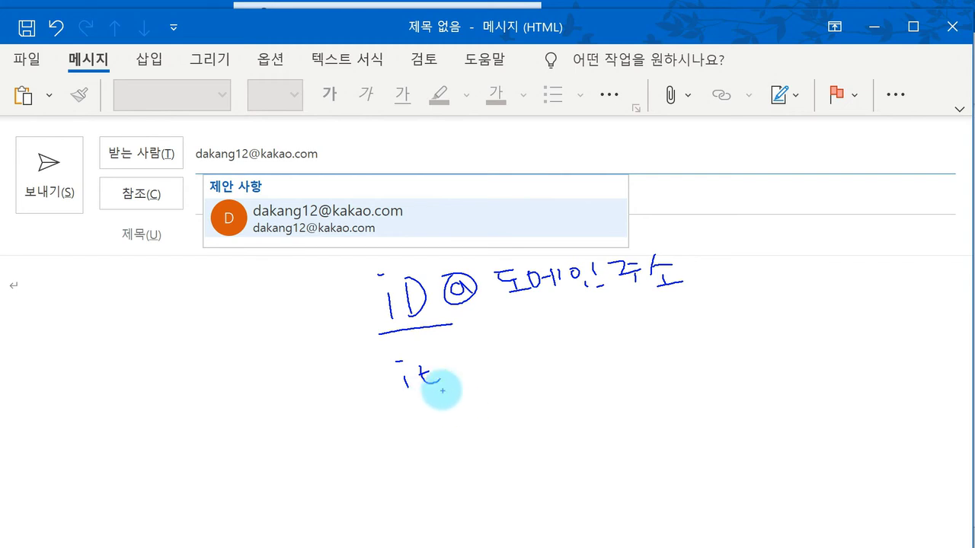
left_click_drag(454, 352, 482, 365)
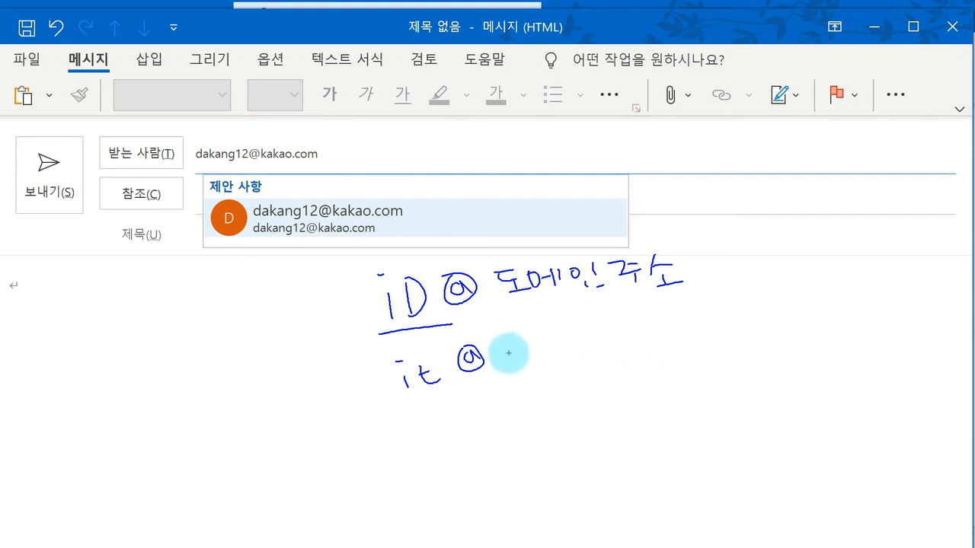
mouse_move(494, 342)
left_mouse_down()
mouse_move(496, 368)
mouse_move(518, 369)
mouse_move(544, 342)
mouse_move(664, 340)
left_mouse_up()
left_click_drag(511, 386, 697, 361)
mouse_move(547, 389)
left_mouse_down()
mouse_move(572, 404)
mouse_move(609, 405)
mouse_move(657, 383)
mouse_move(665, 398)
mouse_move(692, 387)
mouse_move(682, 400)
left_mouse_up()
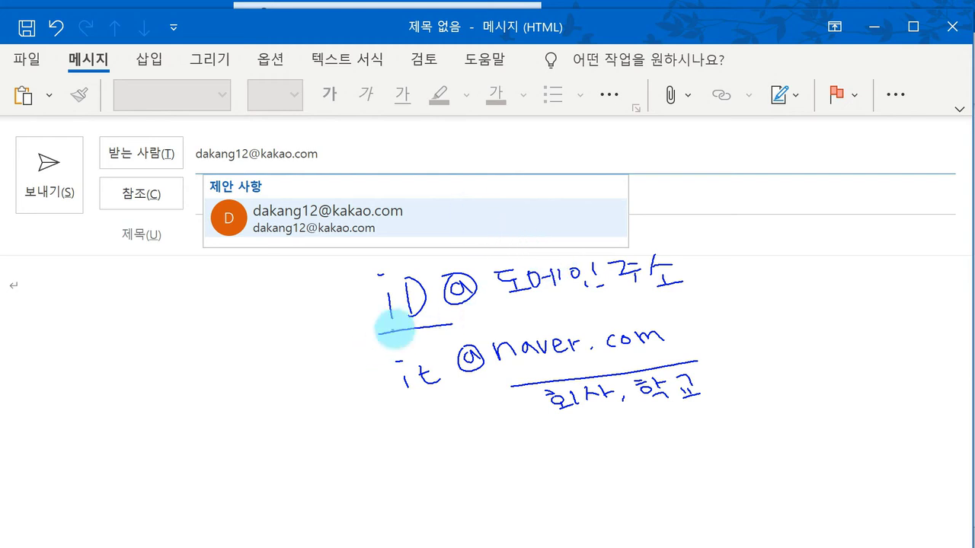
mouse_move(381, 342)
left_mouse_down()
mouse_move(680, 267)
mouse_move(457, 311)
left_mouse_up()
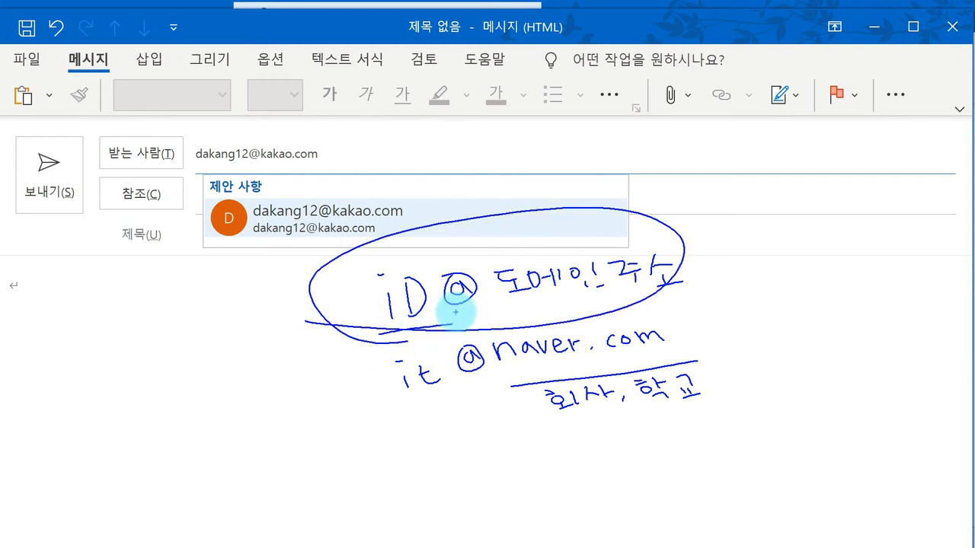
key("Escape")
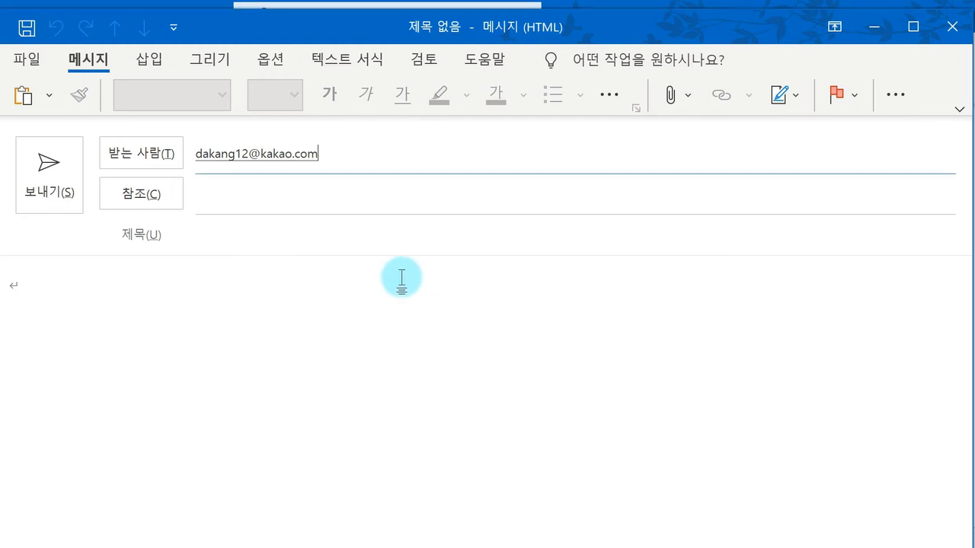
Step: Type 테스트 메일 발송 in the body and send, triggering the missing-subject warning
left_click(342, 247)
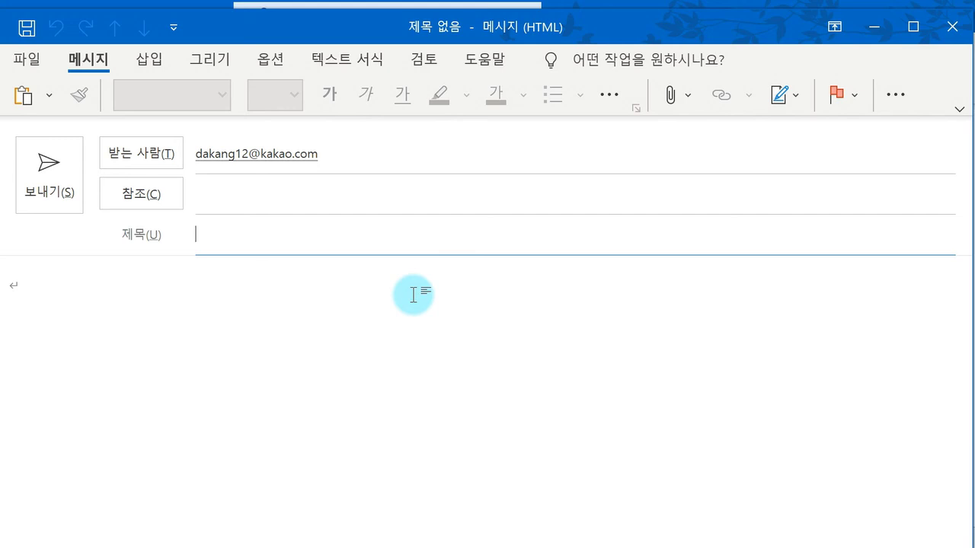
left_click(413, 295)
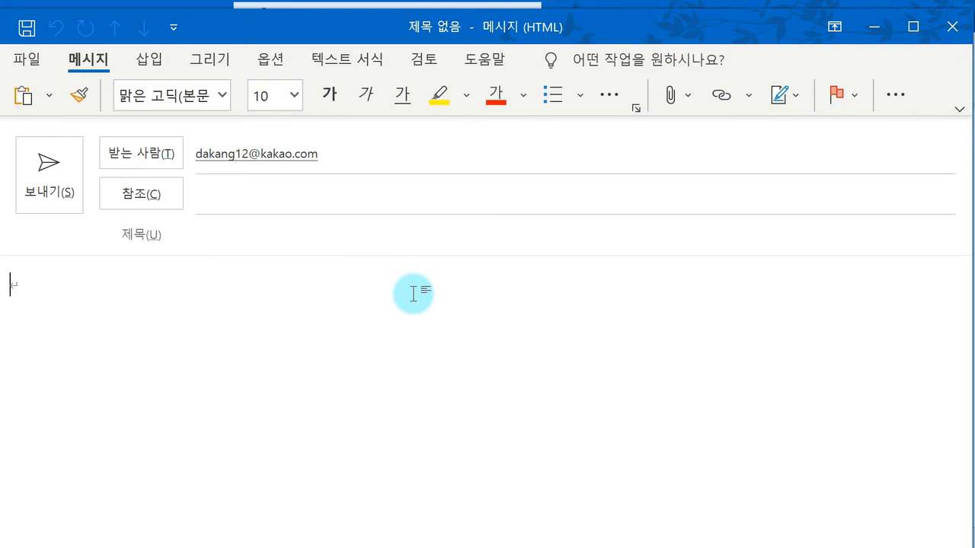
type("ㅌㅔ스트")
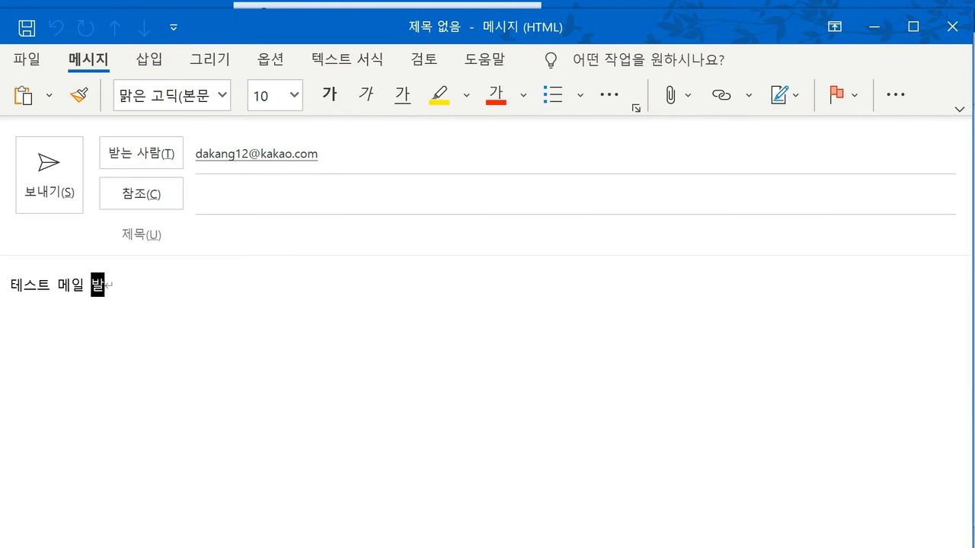
left_click(69, 183)
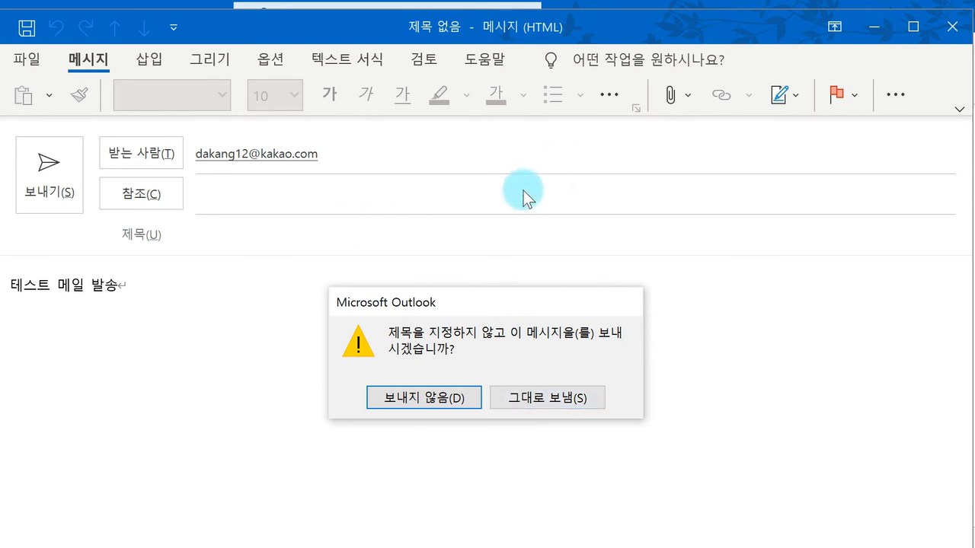
Step: Cancel once, then resend and confirm sending the test message without a subject
left_click(439, 401)
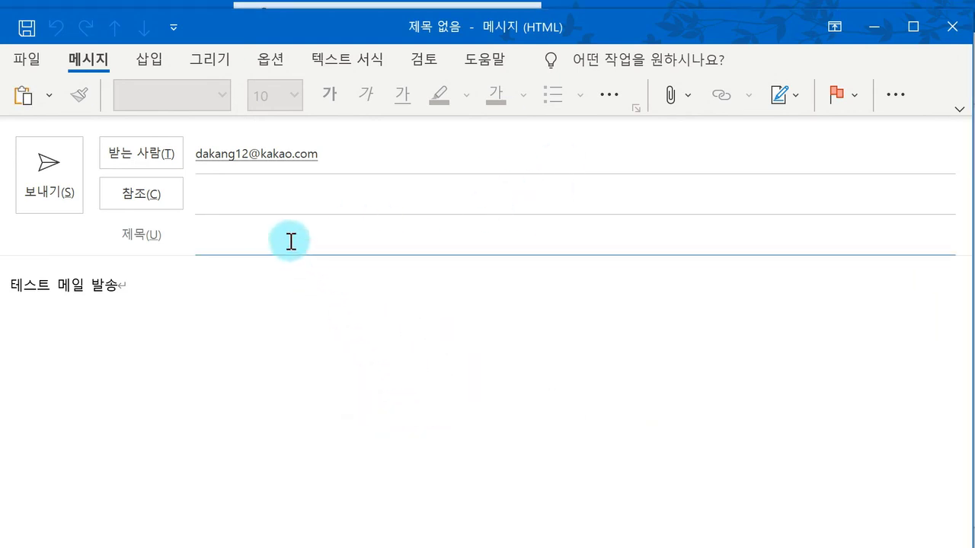
left_click(40, 173)
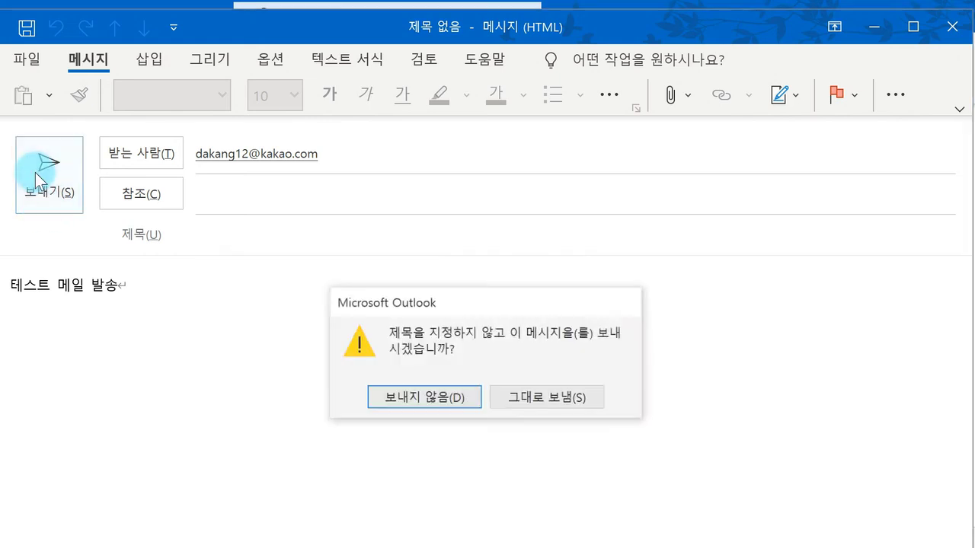
left_click(560, 400)
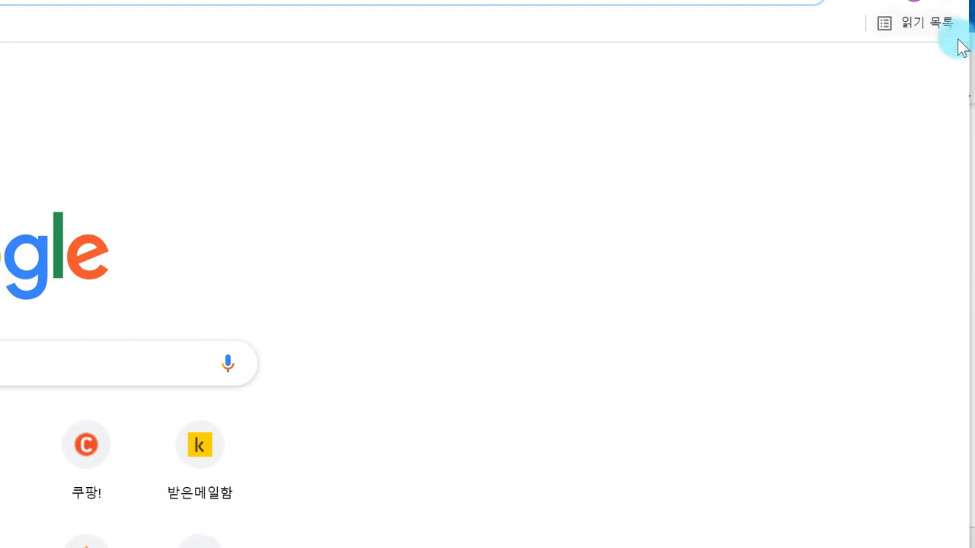
Step: Resize and move the Chrome window so it reaches the screen bottom
left_click_drag(968, 65, 715, 107)
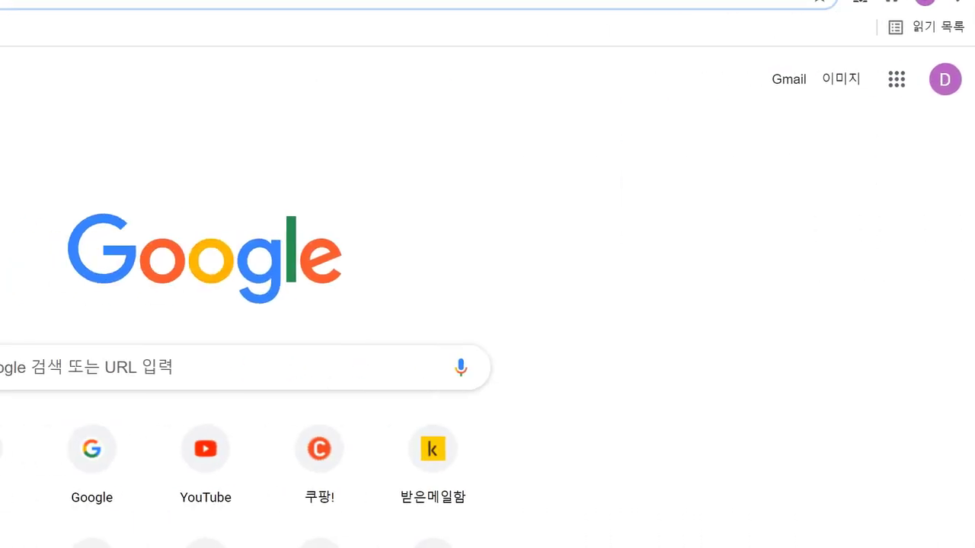
left_click_drag(632, 73, 591, 24)
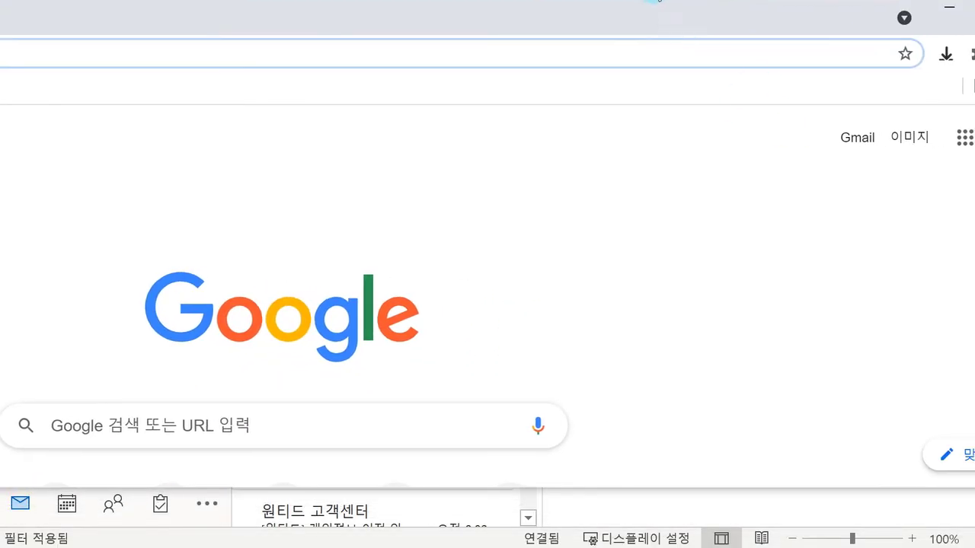
left_click_drag(967, 186, 599, 195)
left_click_drag(256, 30, 808, 0)
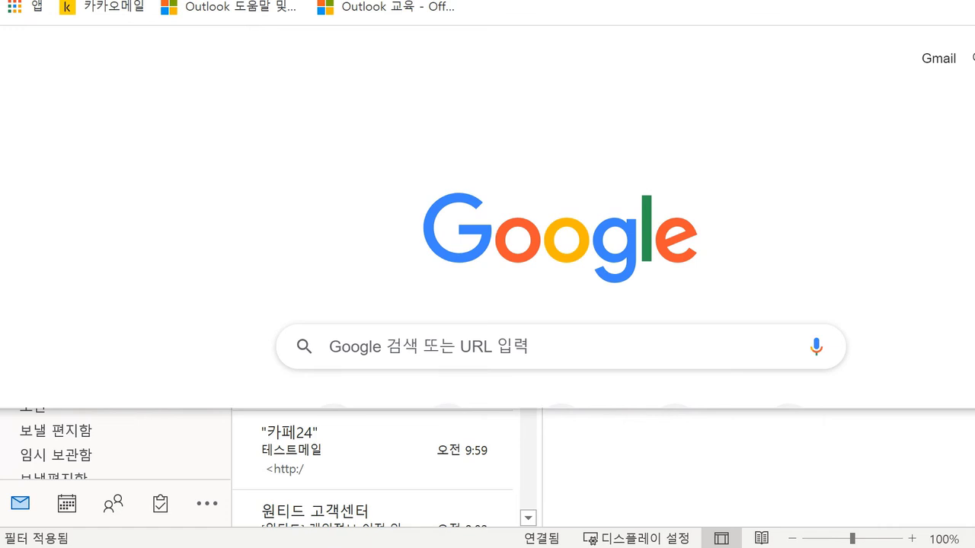
mouse_move(974, 112)
left_mouse_down()
mouse_move(933, 111)
mouse_move(974, 112)
left_mouse_up()
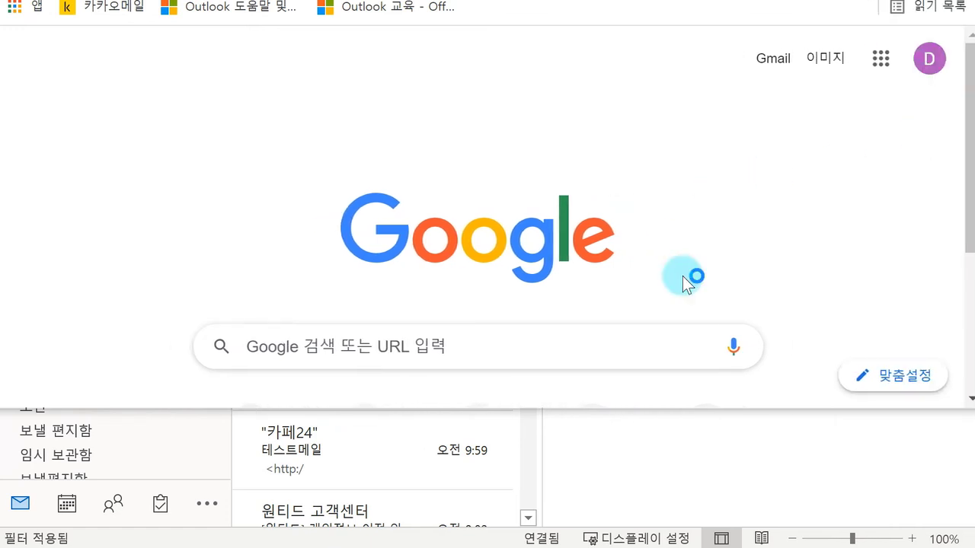
left_click_drag(646, 410, 645, 546)
Step: Sign in to Kakao Mail with the account ID and password, then open the untitled test message
left_click(123, 12)
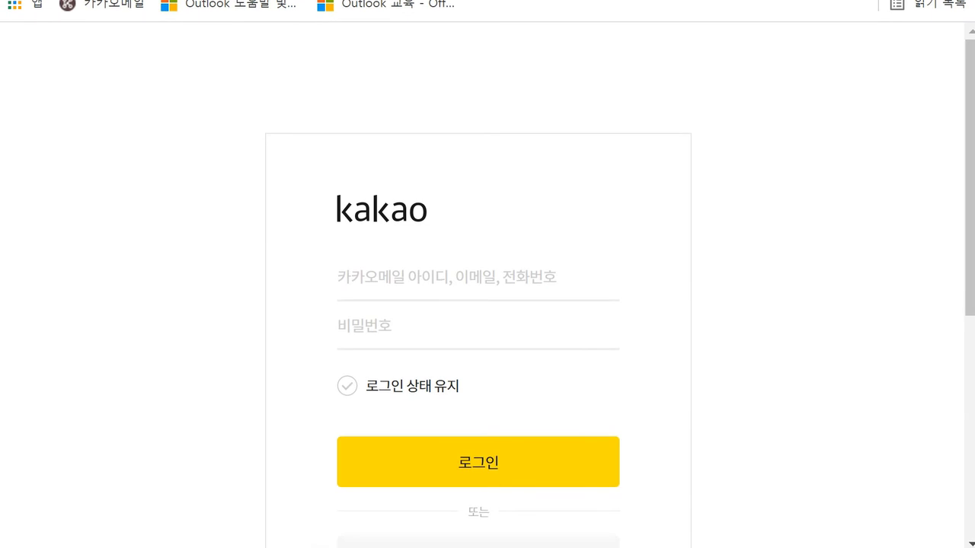
left_click(413, 266)
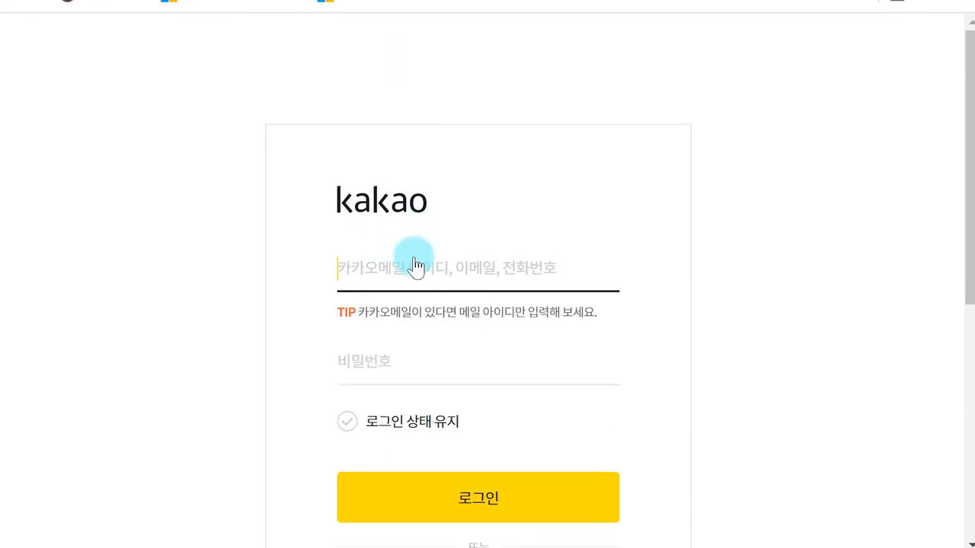
key("Tab")
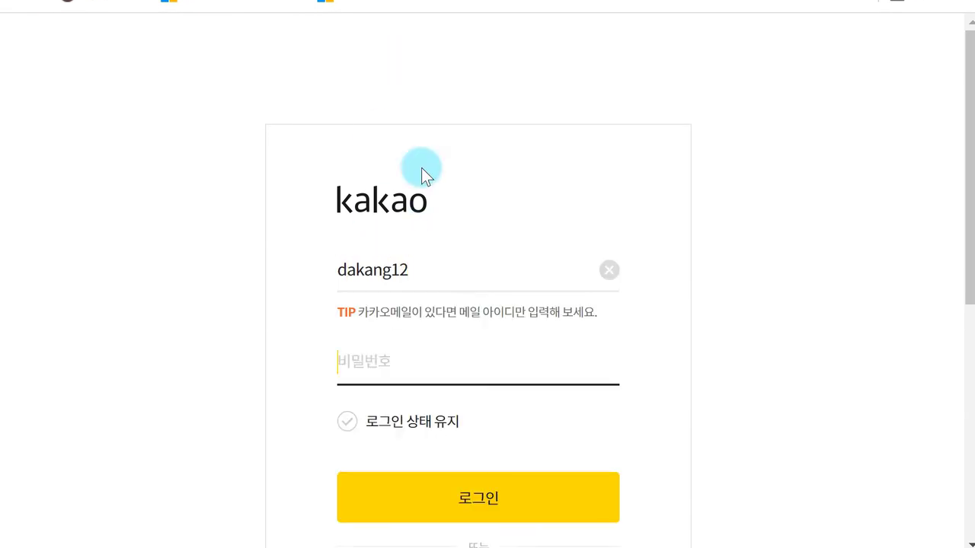
type("•••••••••••")
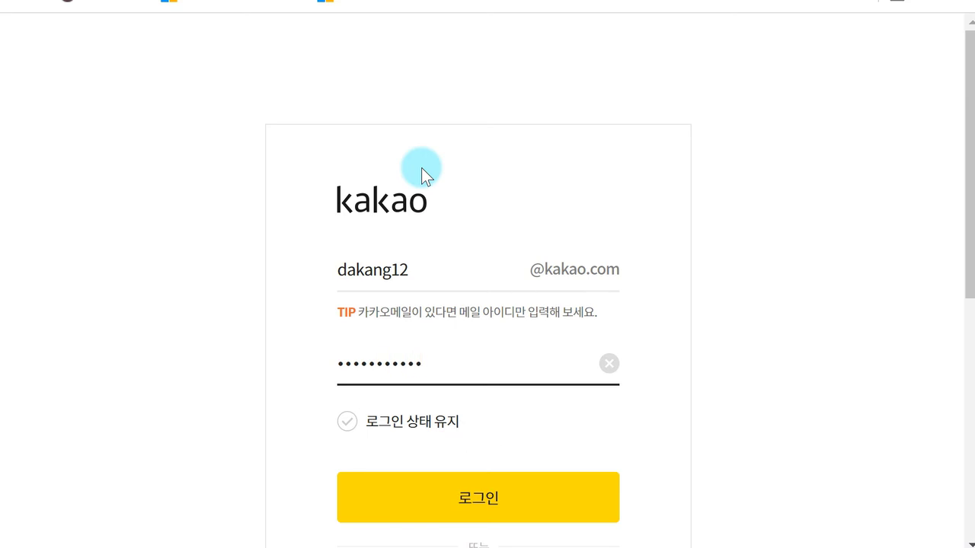
key("Return")
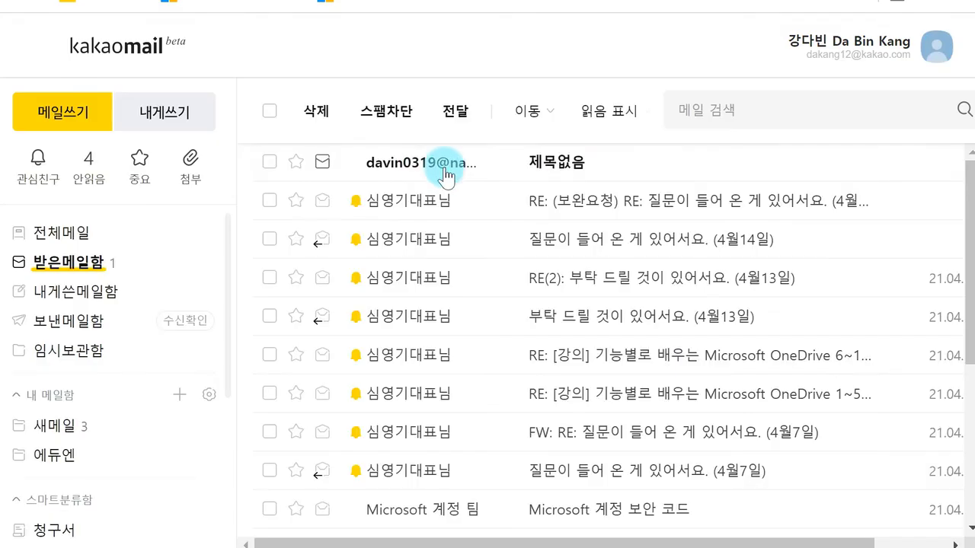
left_click(564, 158)
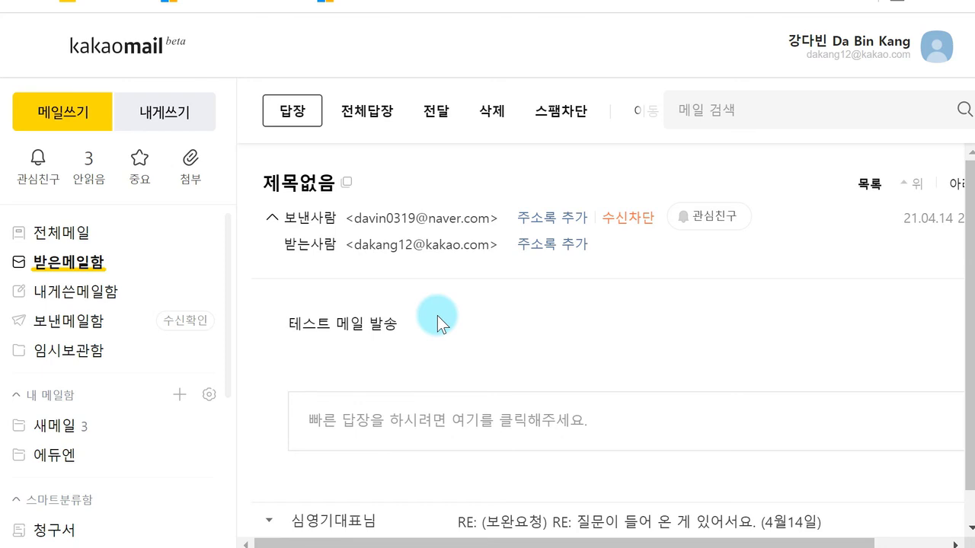
scroll(437, 319, "down", 1)
Step: Reply to the Kakao Mail test message with '메일 확인 완료하였습니다' and send it
left_click(394, 384)
scroll(427, 339, "down", 3)
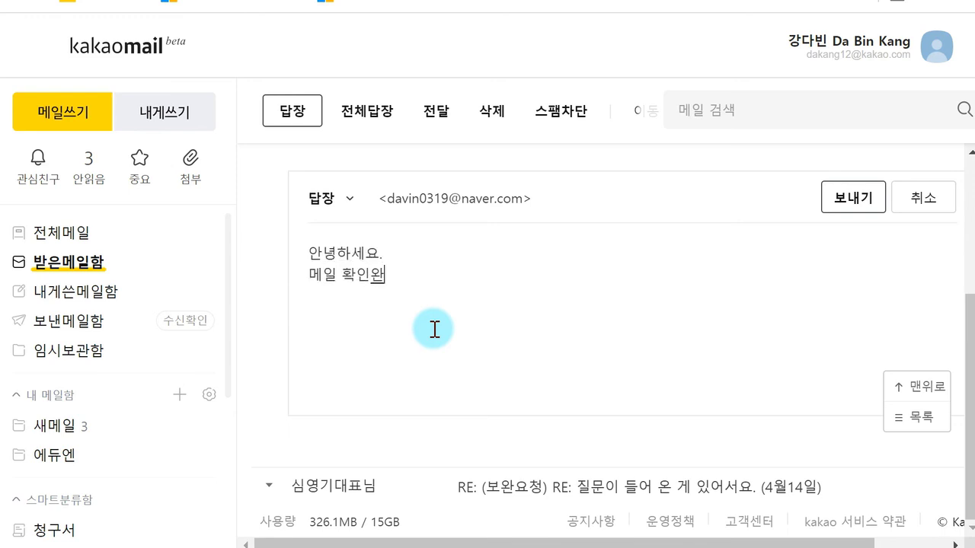
key("BackSpace")
type("다.")
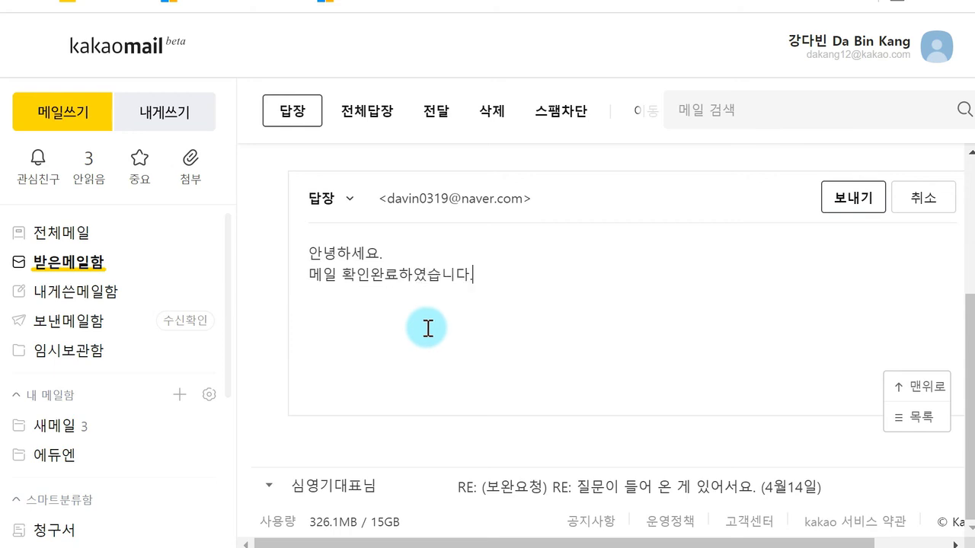
left_click(369, 277)
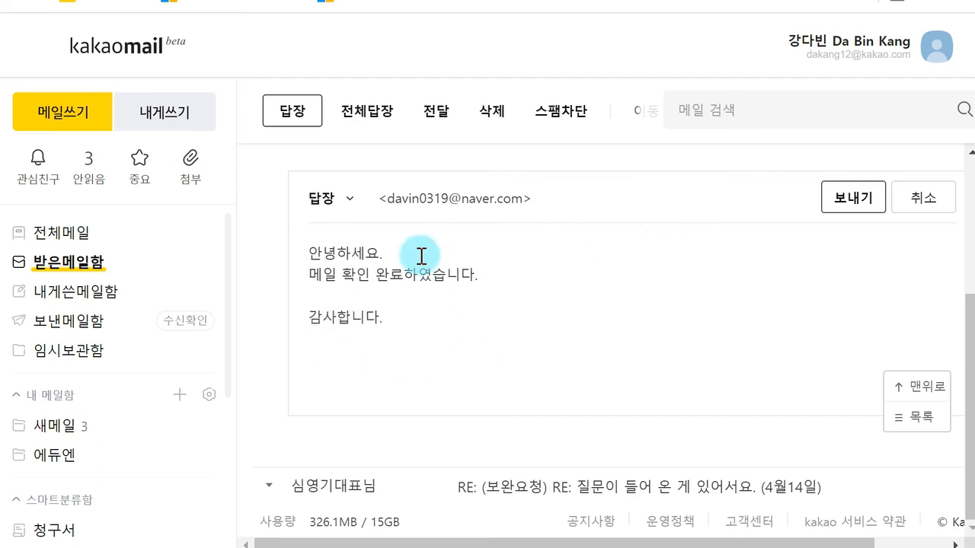
left_click(850, 201)
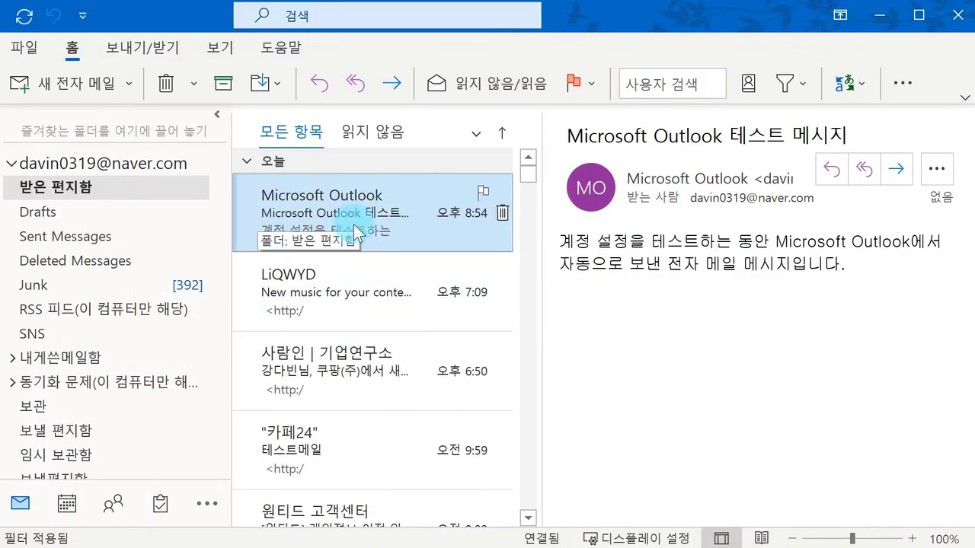
Step: Check Drafts, return to the inbox and open the newly arrived RE: 제목없음 reply
left_click(153, 205)
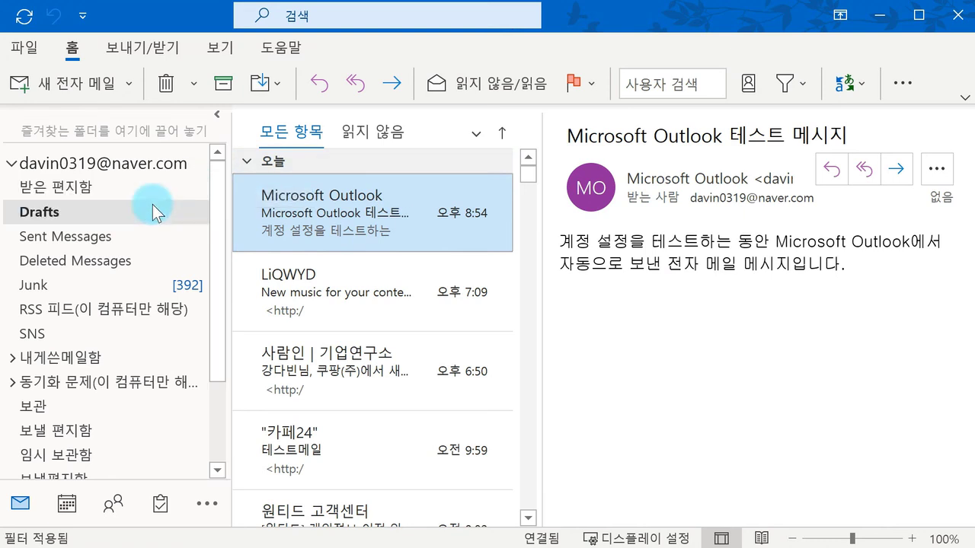
left_click(152, 195)
left_click(424, 218)
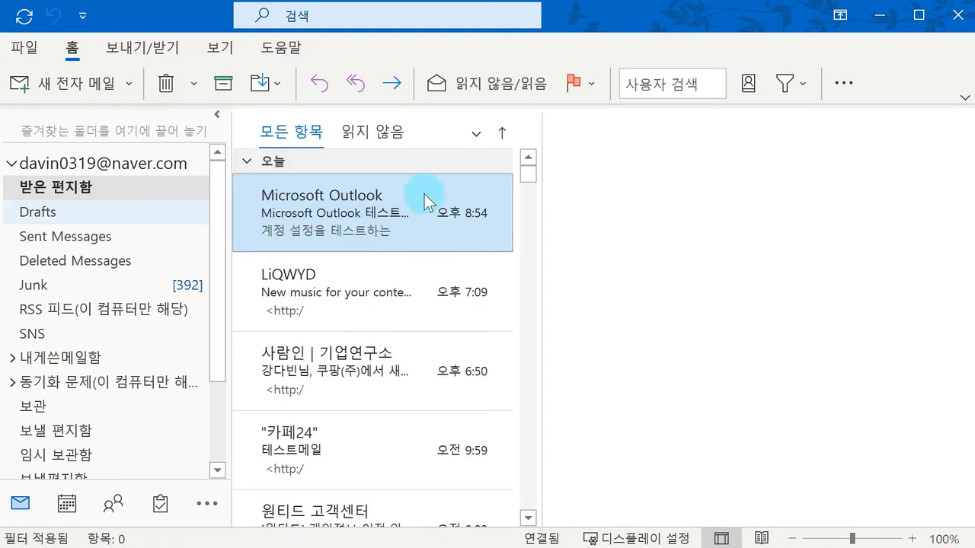
left_click(395, 221)
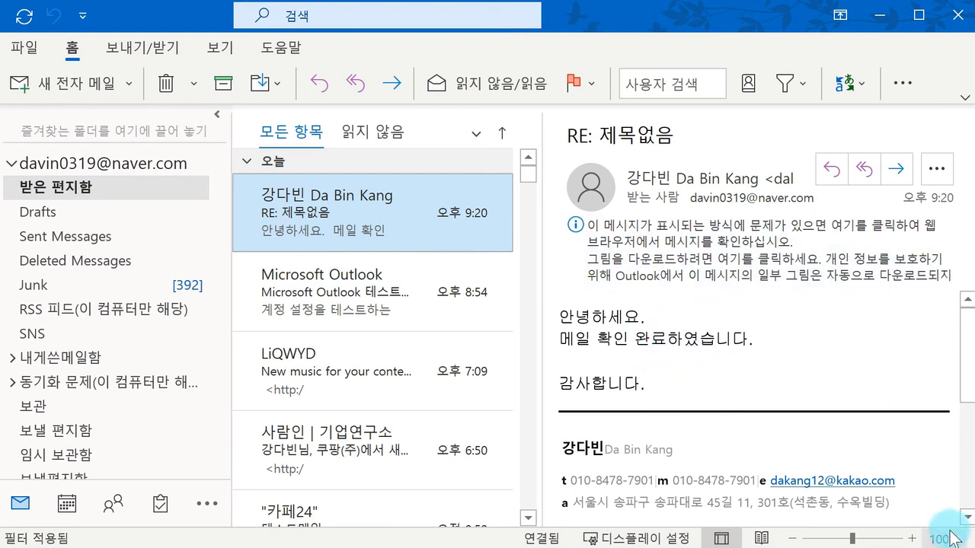
scroll(870, 531, "up", 6, "ctrl")
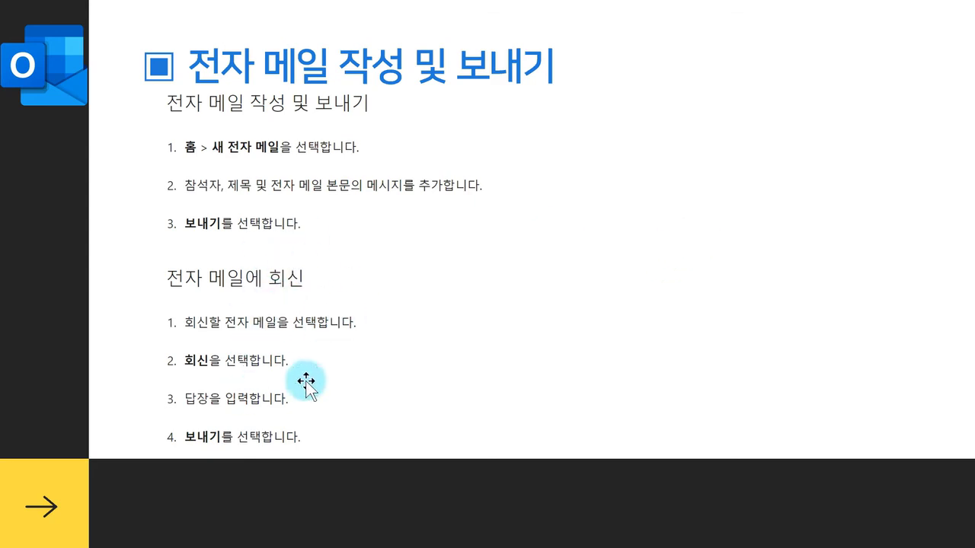
Step: Start a reply to RE: 제목없음, allow its external content, then discard the reply draft
left_click(516, 543)
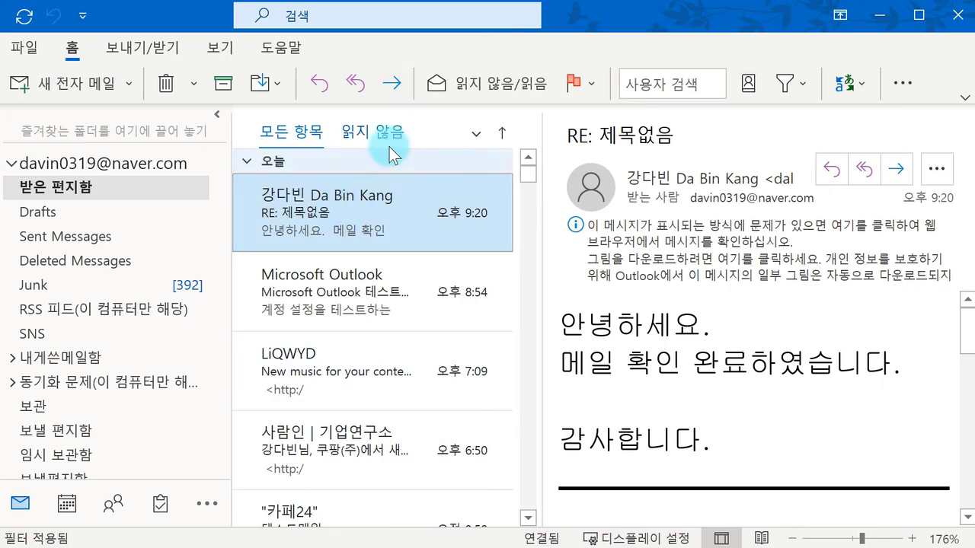
left_click(335, 90)
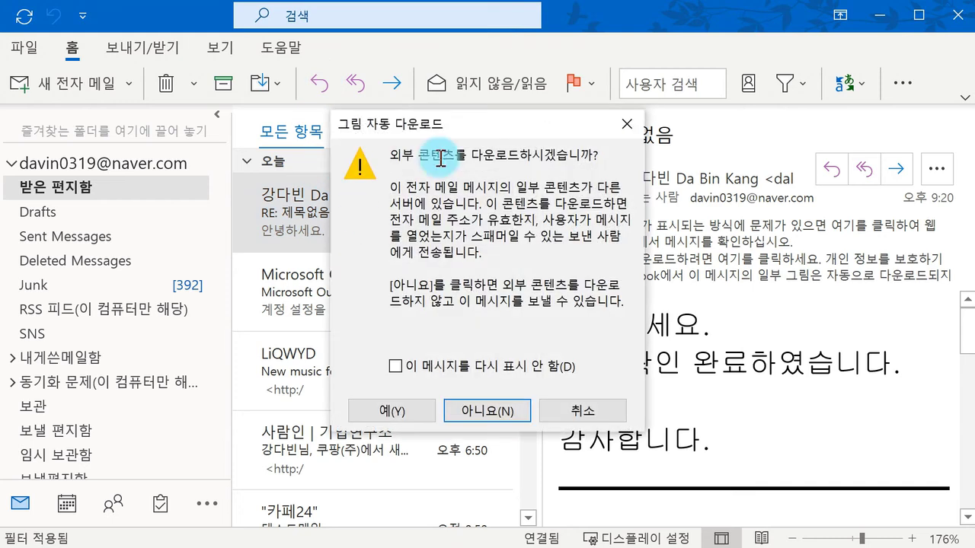
left_click(416, 411)
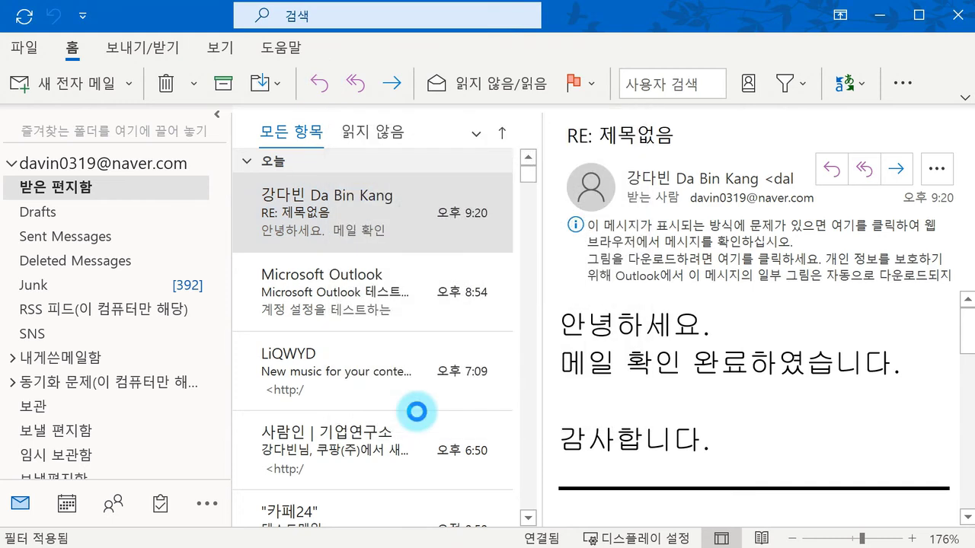
left_click(838, 137)
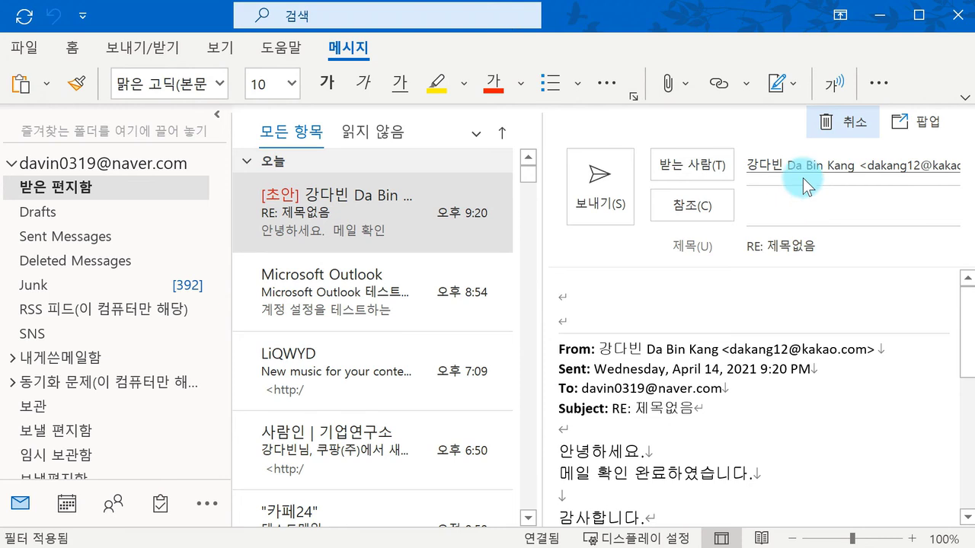
left_click(834, 125)
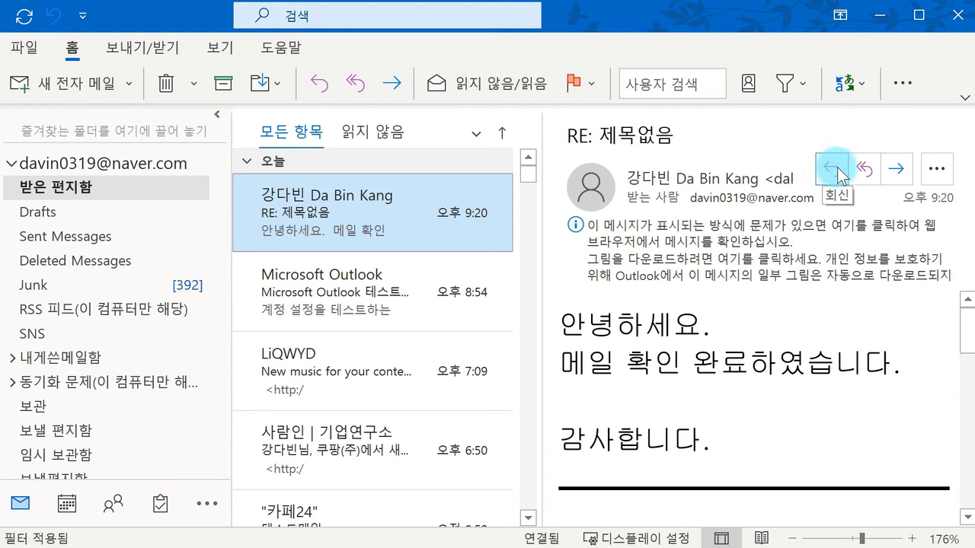
right_click(372, 209)
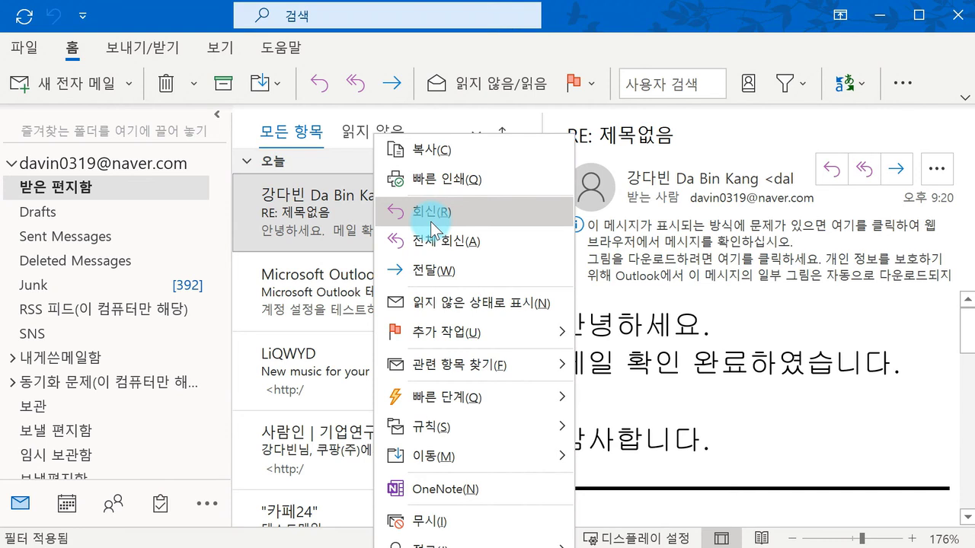
left_click(430, 213)
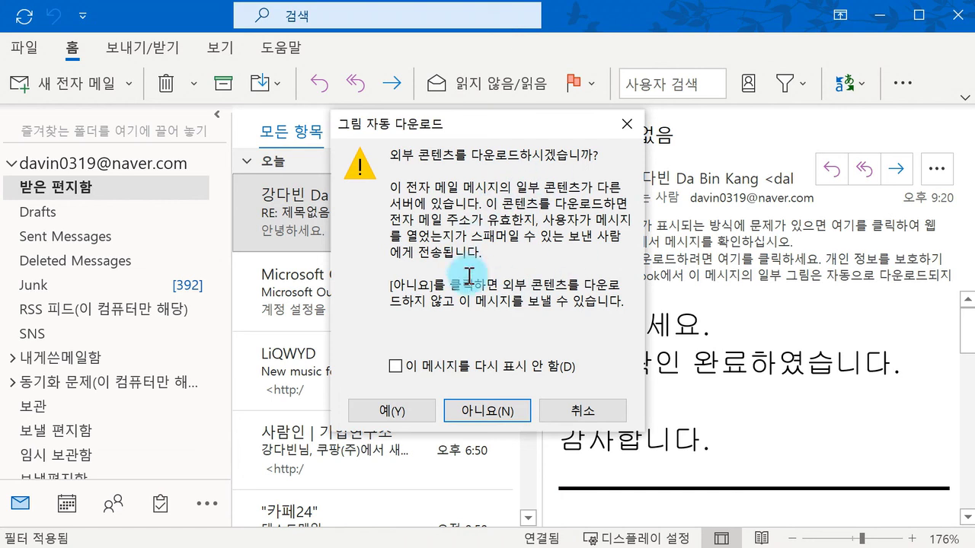
left_click(390, 415)
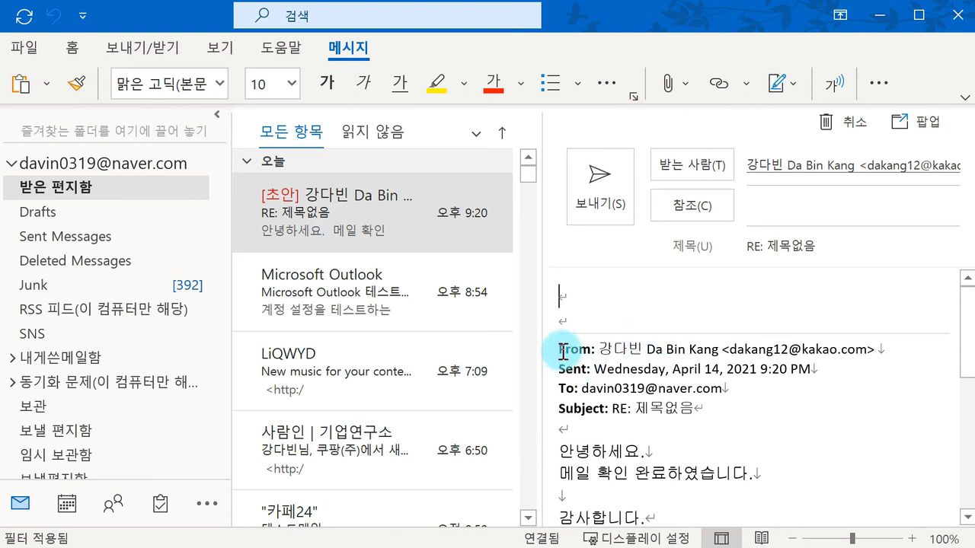
left_click_drag(554, 345, 718, 447)
left_click(646, 358)
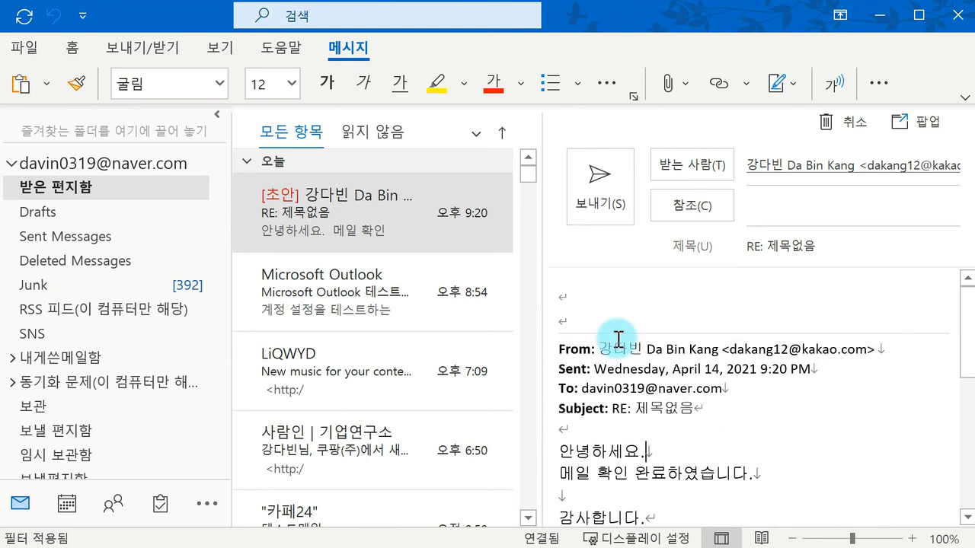
left_click(591, 295)
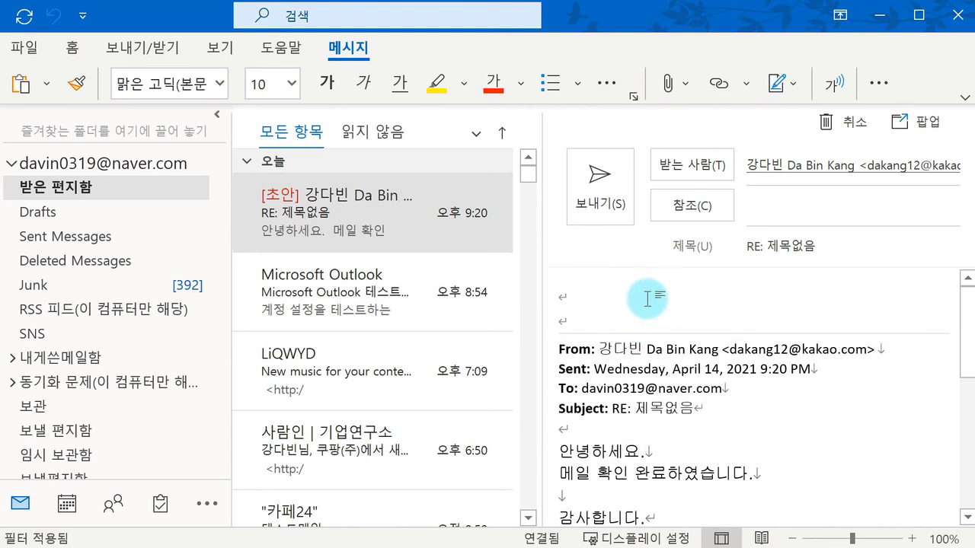
left_click(770, 248)
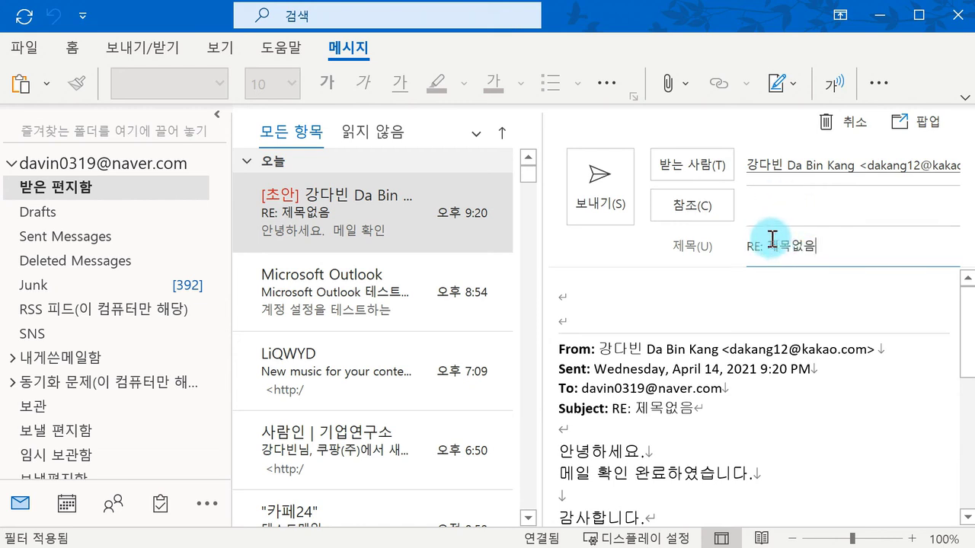
left_click_drag(773, 245, 863, 245)
Step: Click away from the subject text in the Outlook reply draft
left_click(875, 248)
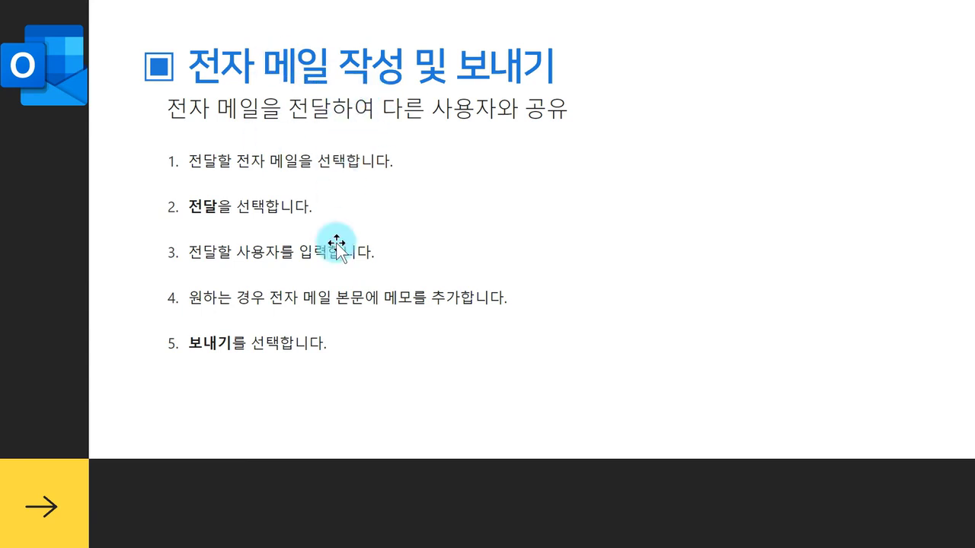
Step: Forward the RE: 제목없음 message, choosing 아니요(N) so external content is not downloaded
mouse_move(516, 547)
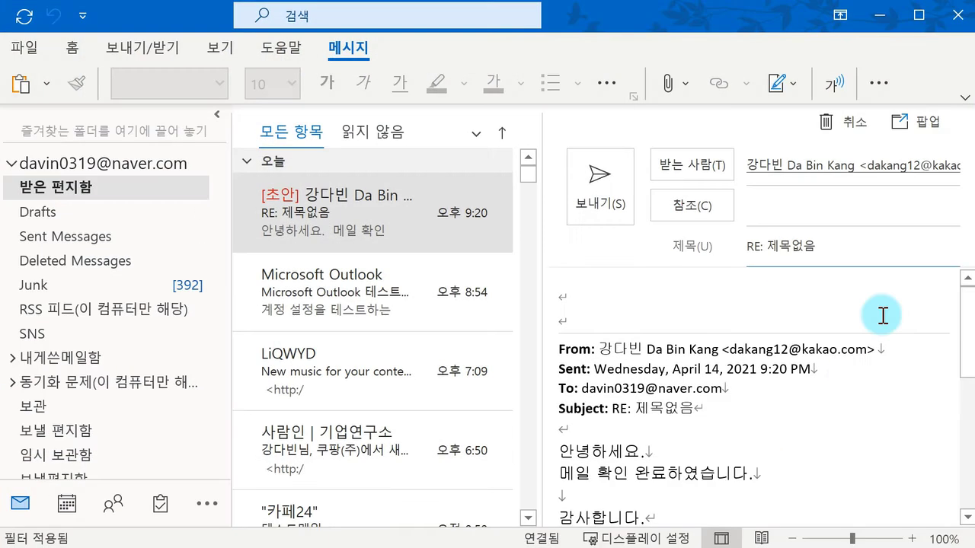
left_click(769, 206)
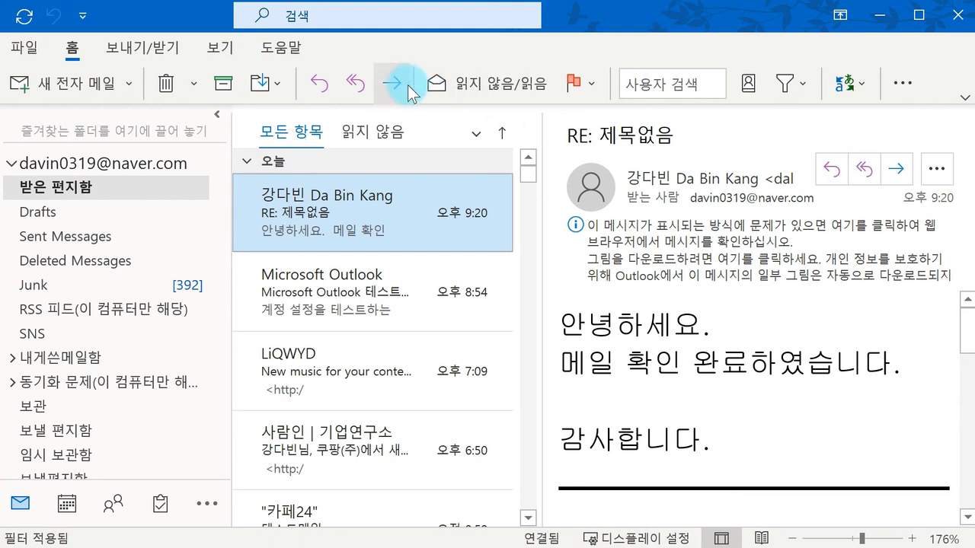
left_click(901, 169)
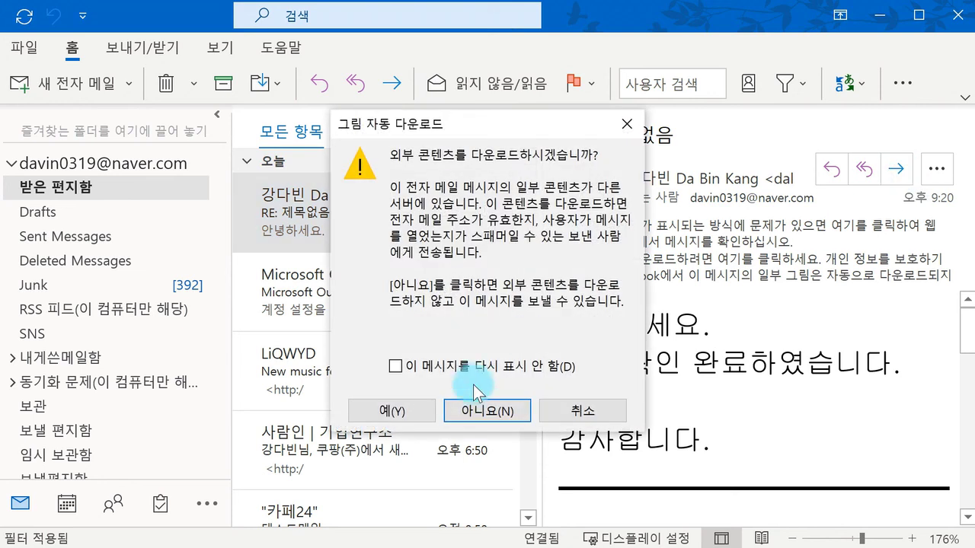
left_click(448, 407)
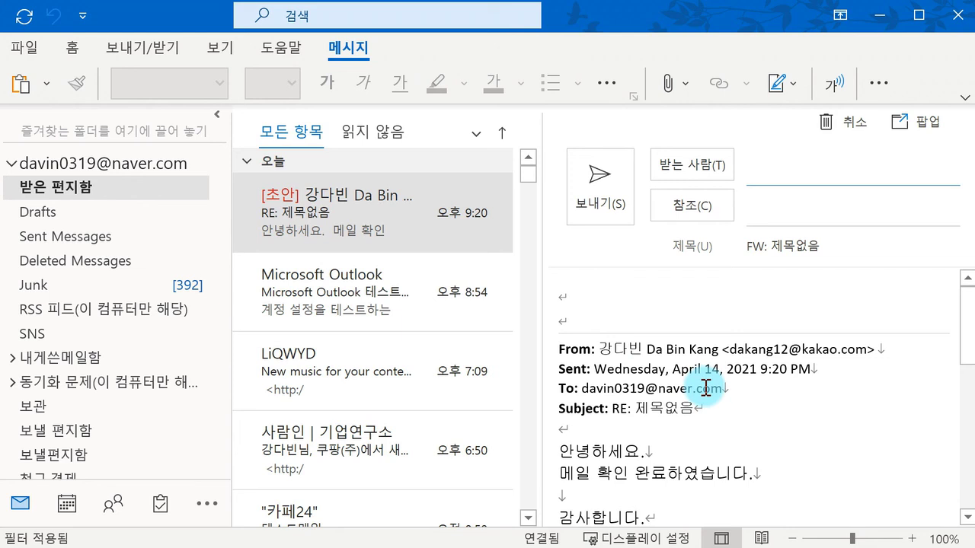
Step: Click through the FW: 제목없음 draft's subject and body, briefly selecting the top lines
left_click(707, 409)
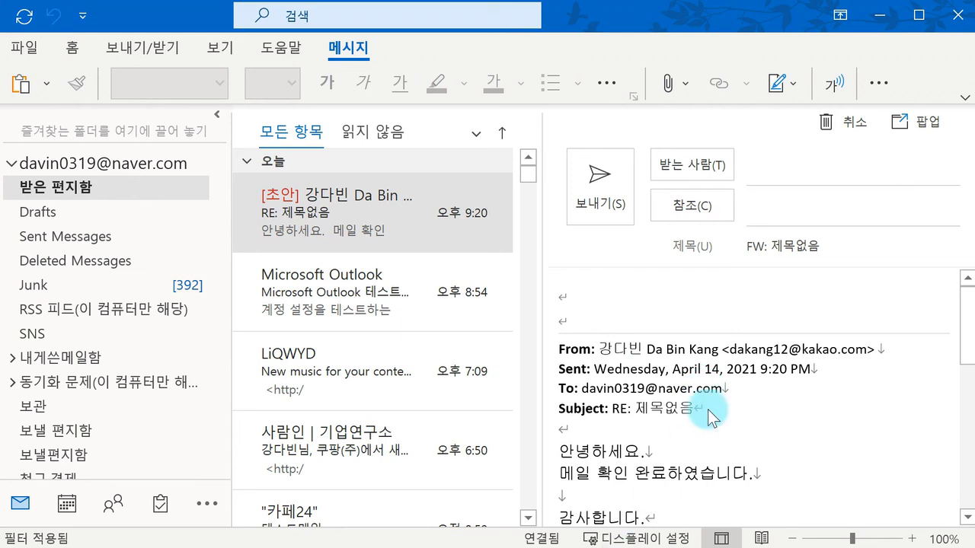
left_click(770, 248)
left_click(747, 389)
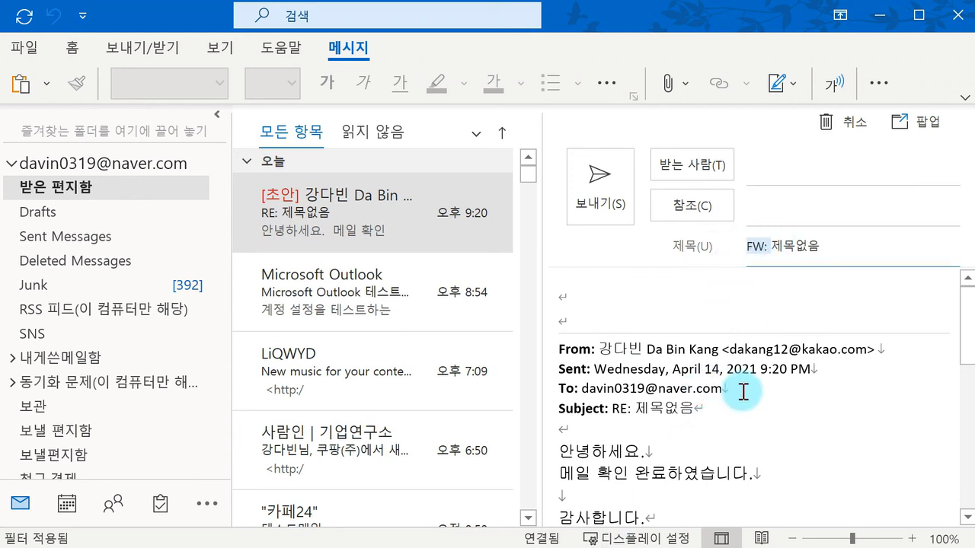
left_click(740, 370)
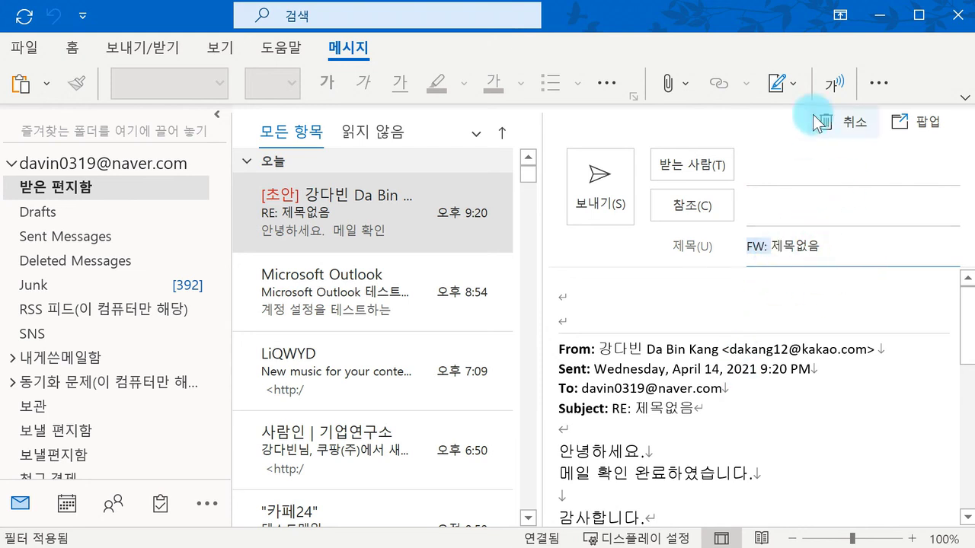
left_click(625, 305)
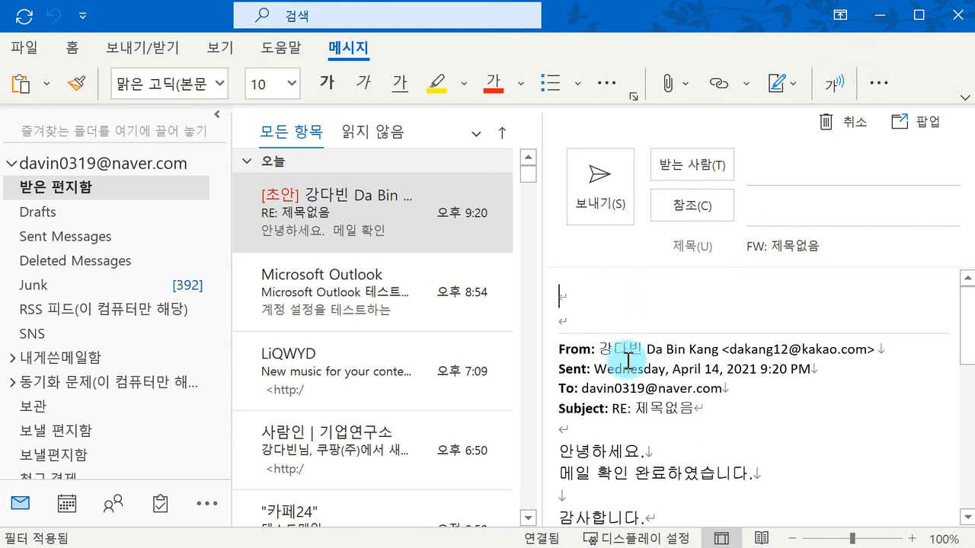
left_click_drag(564, 297, 618, 392)
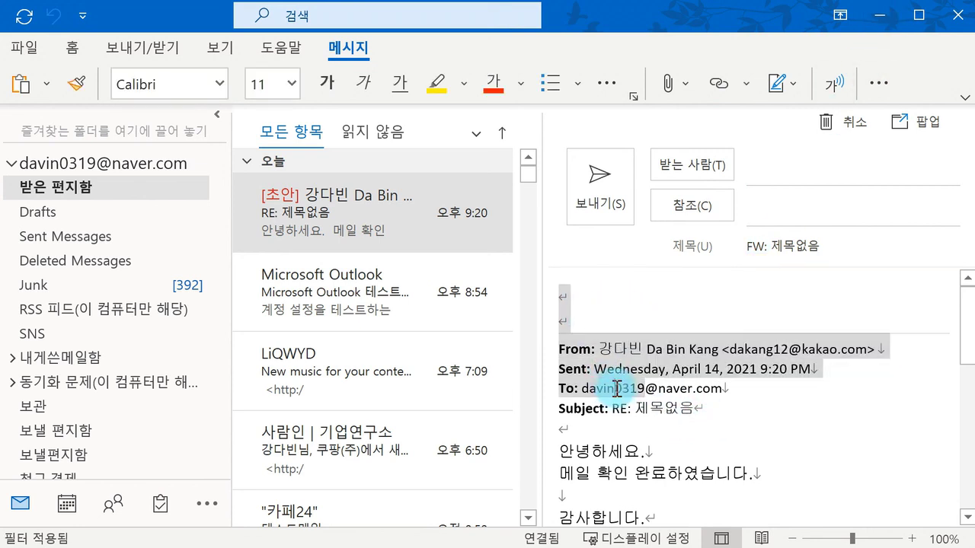
left_click(601, 284)
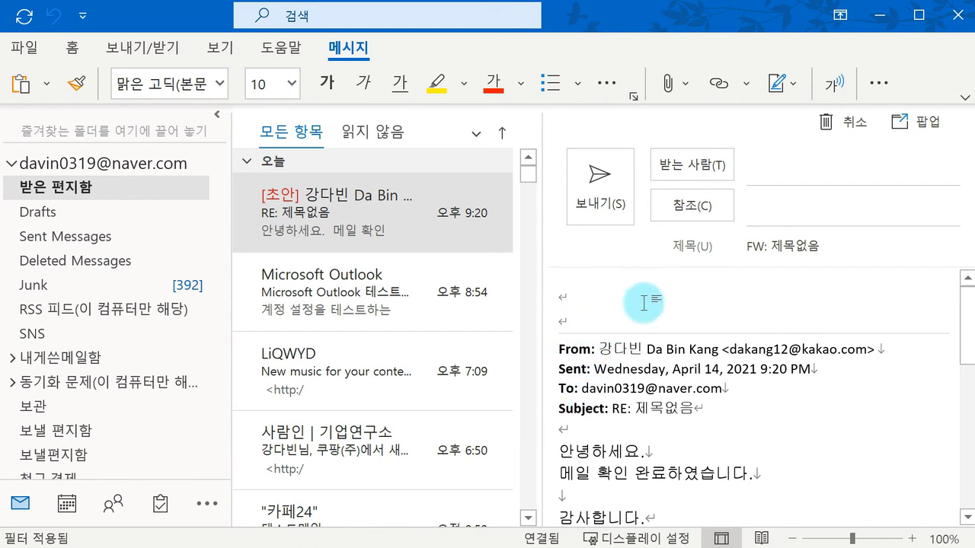
Step: Discard the FW: 제목없음 forward draft with 취소
left_click(834, 123)
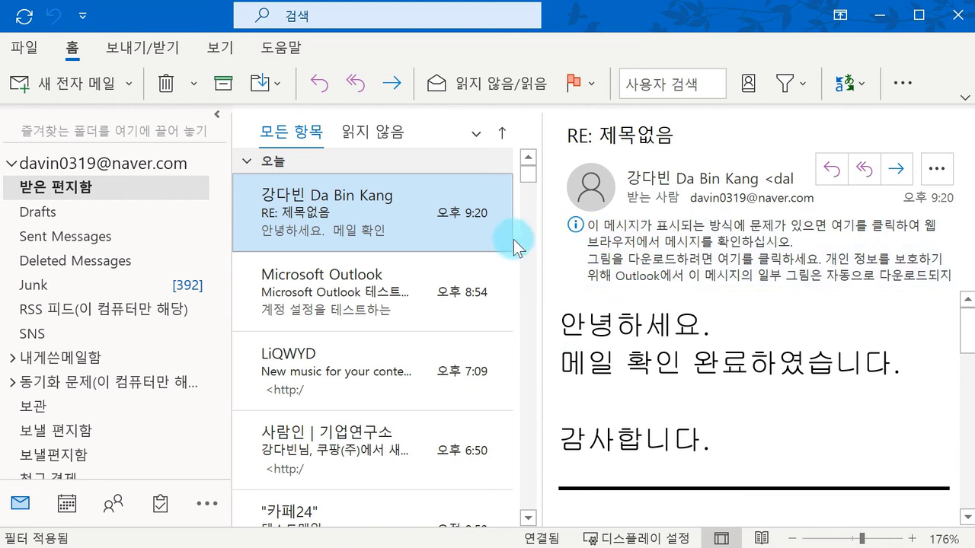
Step: Start a new e-mail and open 서명 > 서명(S)... from its 삽입 tab
left_click(80, 90)
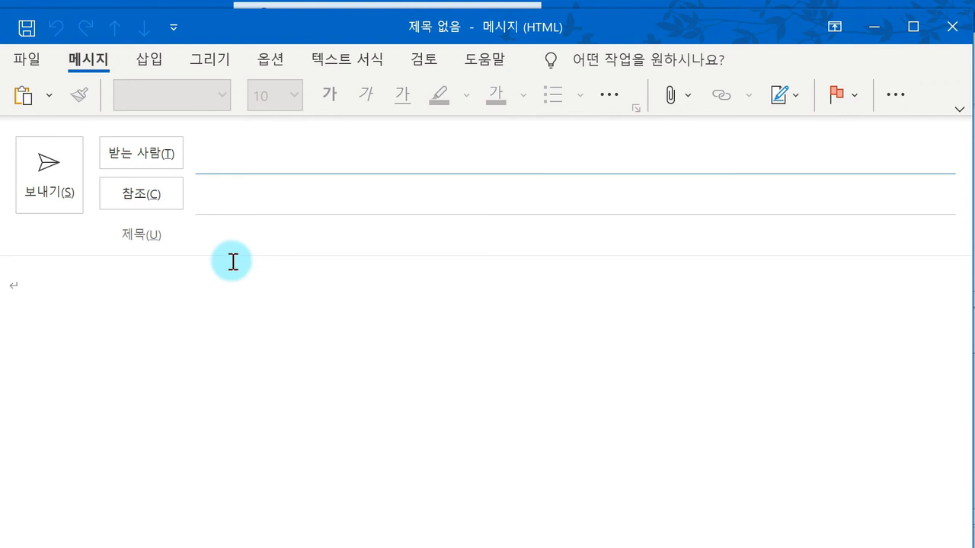
left_click(159, 59)
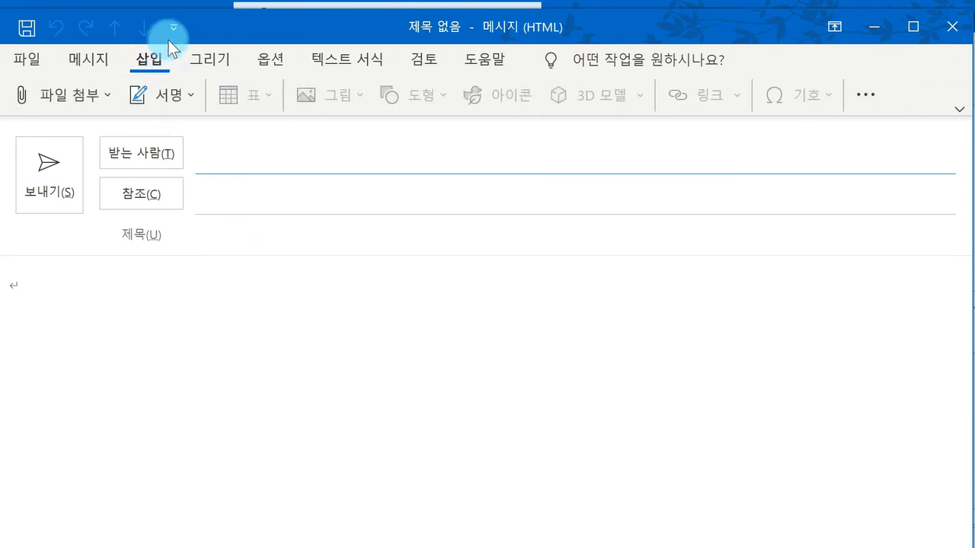
left_click(174, 96)
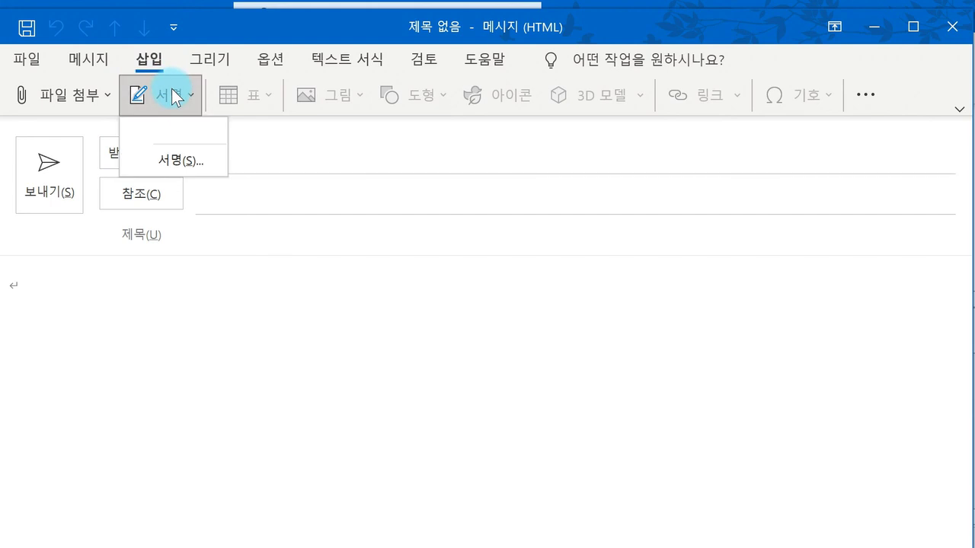
left_click(184, 159)
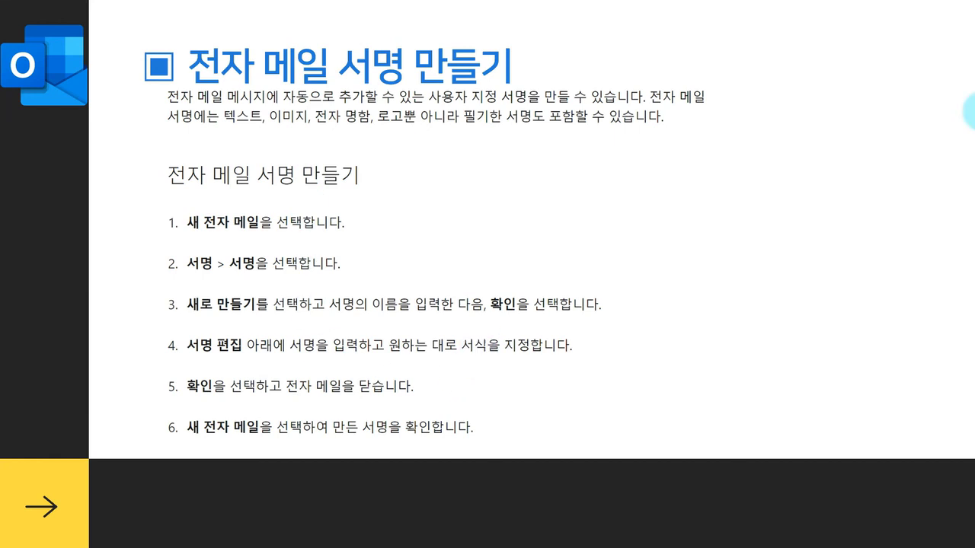
Step: Bring the new message window back and start a new signature in 서명 및 편지지
mouse_move(517, 546)
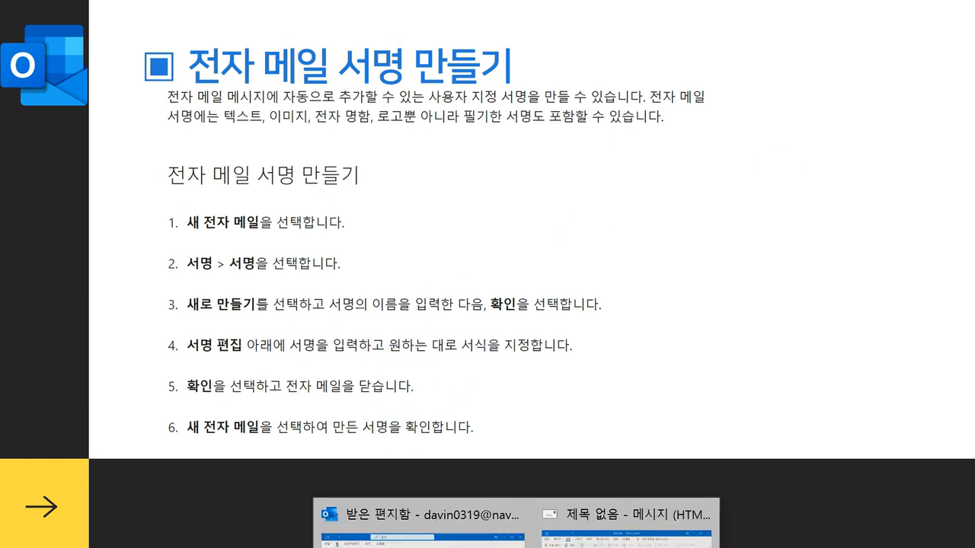
left_click(626, 533)
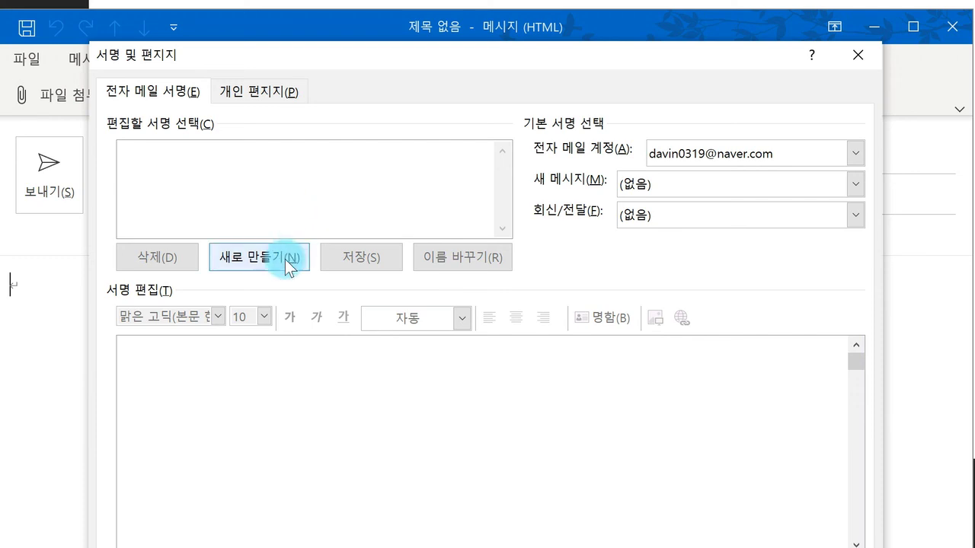
left_click(285, 259)
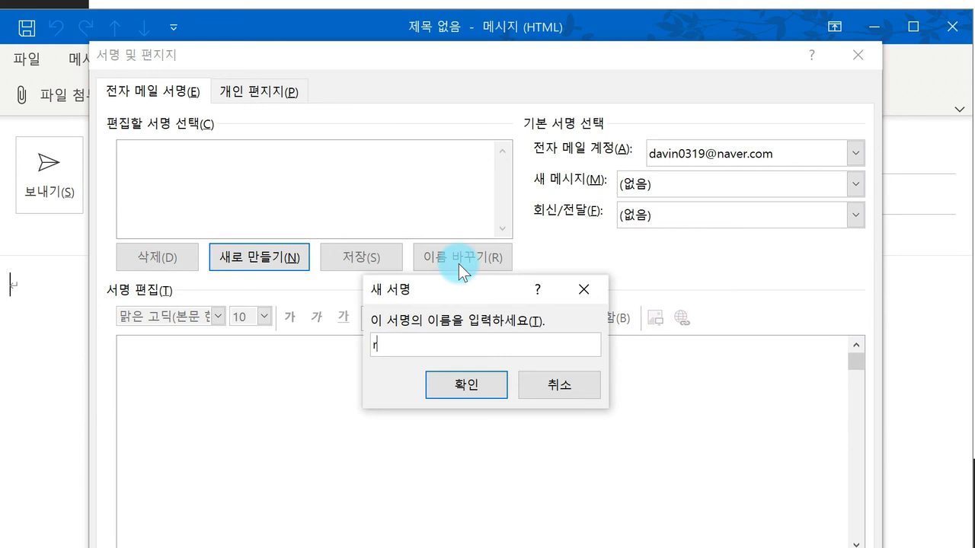
Step: Name the new signature '기본 서명', confirm, and place the cursor in its edit box
type("기보ㄴ ㅅㅓㅁㅕㅇ")
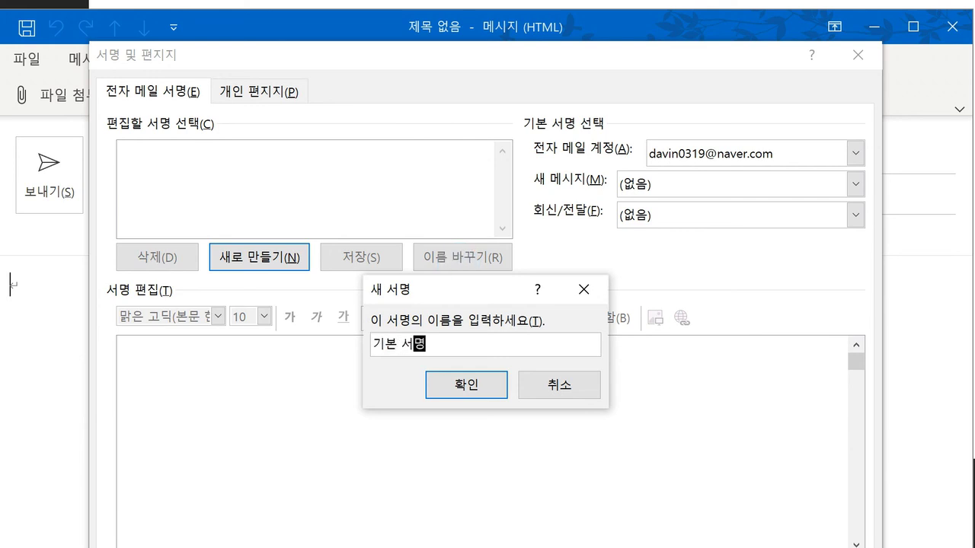
left_click(475, 384)
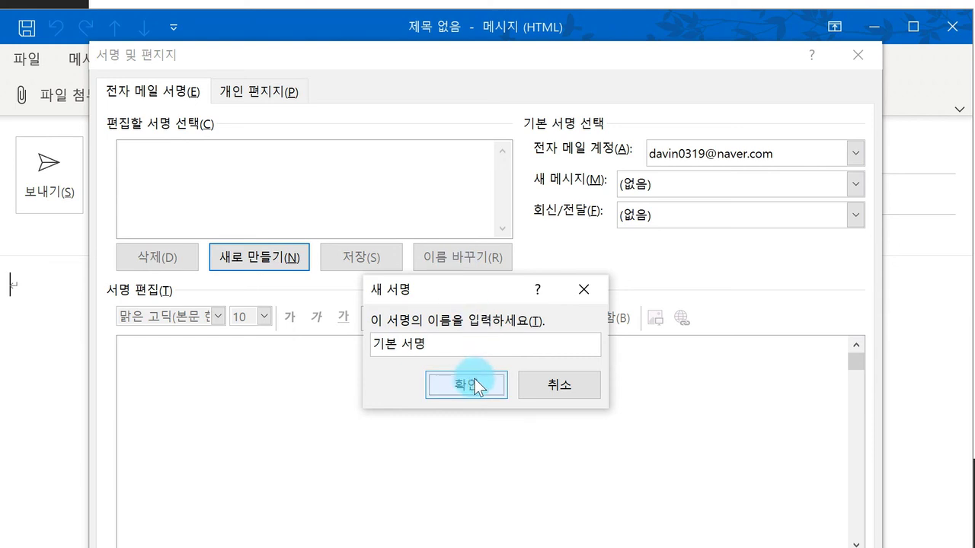
left_click(402, 394)
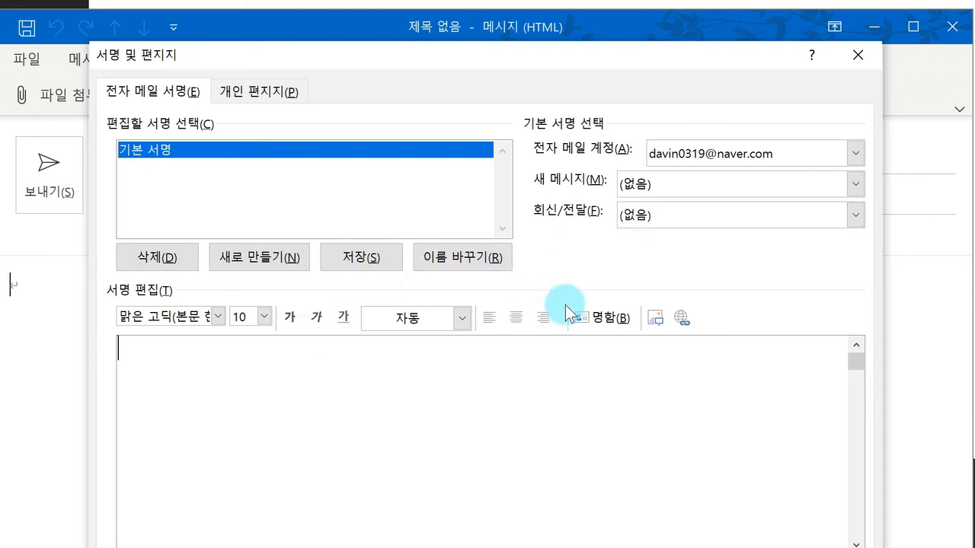
Step: Enter '감사합니다.' and a second line with the sender's name followed by '드림' as the signature
left_click(602, 317)
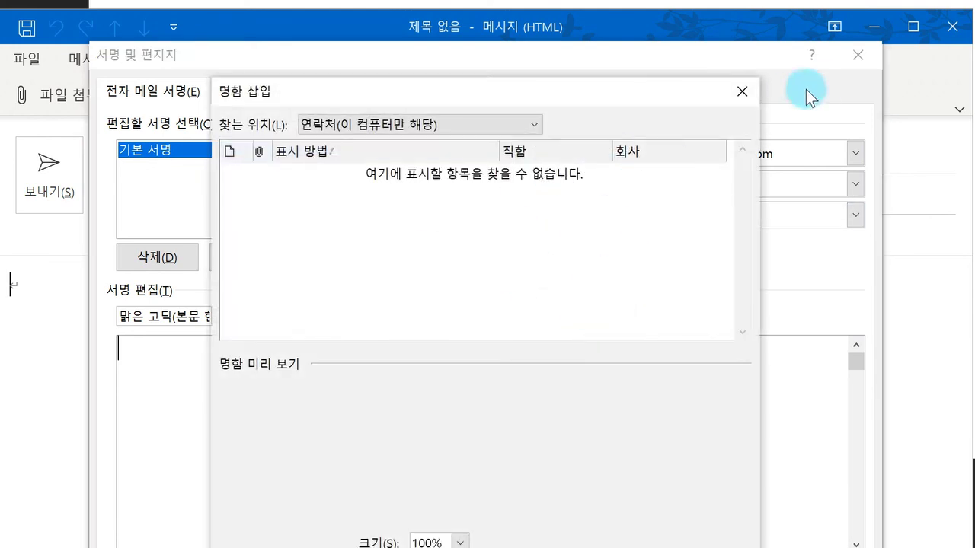
left_click(742, 92)
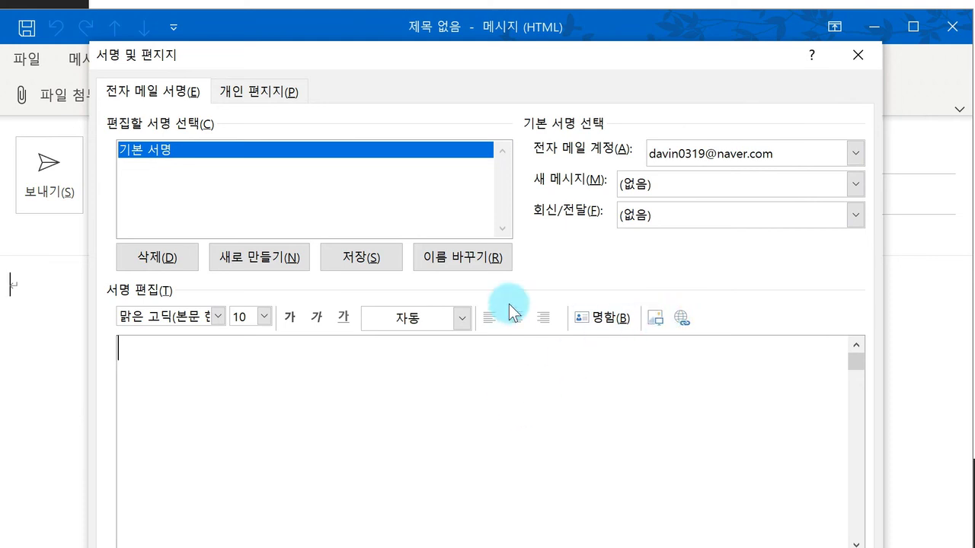
type("감사합니다.")
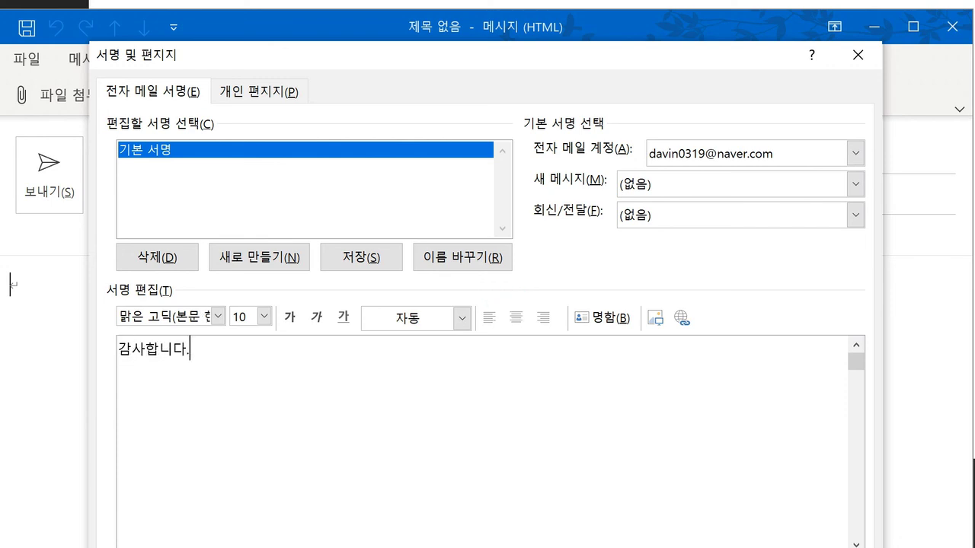
key("Return")
type("강 다 빈 드림")
left_click_drag(391, 383, 87, 346)
left_click(288, 385)
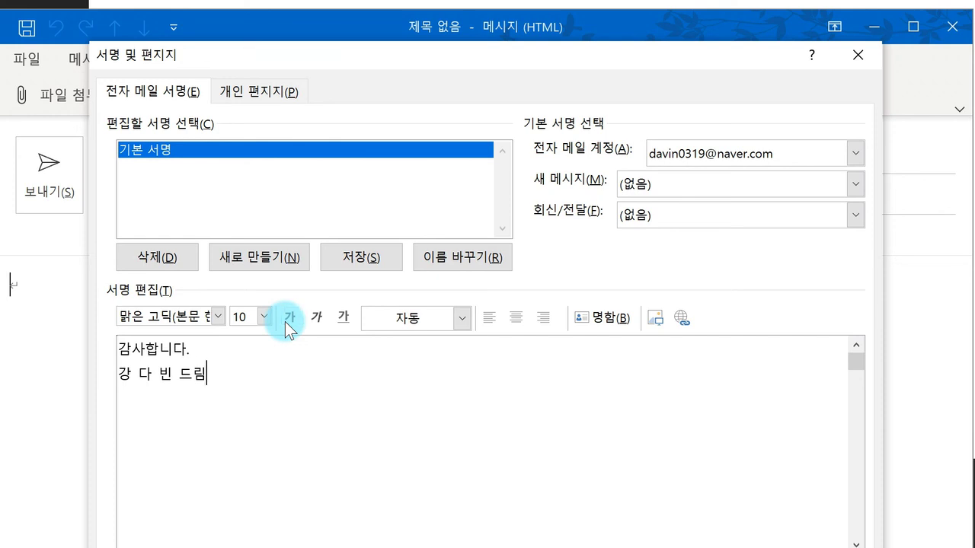
left_click_drag(301, 57, 315, 0)
Step: Set 기본 서명 as the default signature for both new messages and replies/forwards, and confirm with 확인
left_click(212, 403)
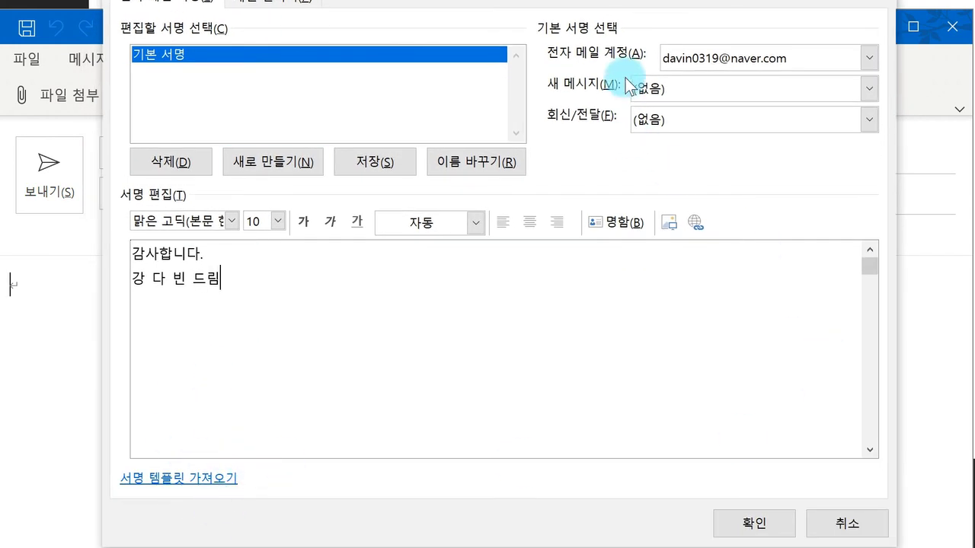
left_click(670, 88)
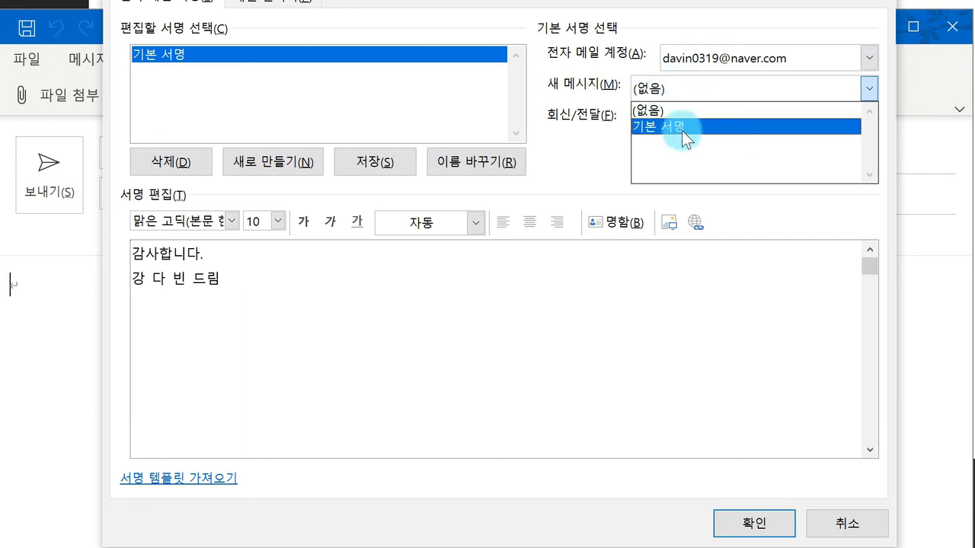
left_click(680, 126)
left_click(687, 121)
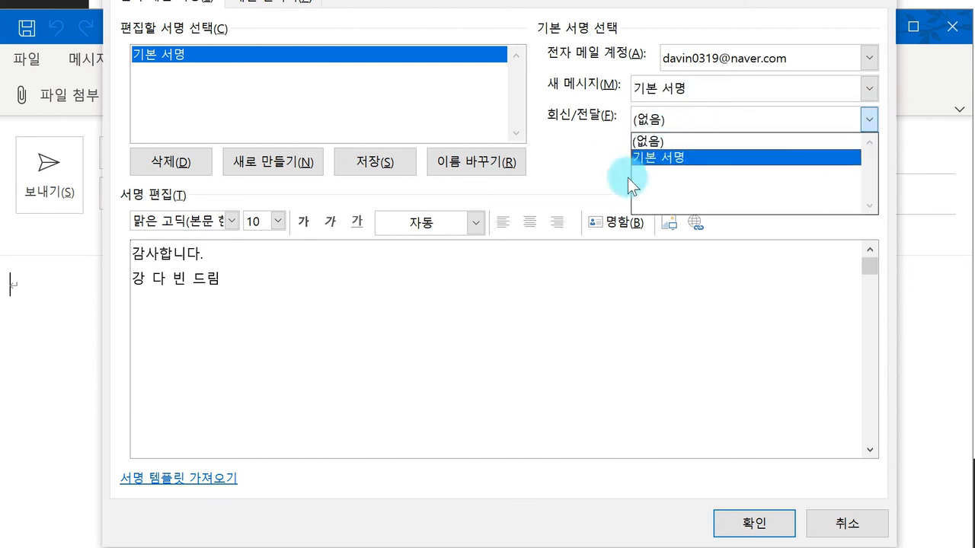
left_click(679, 92)
left_click(688, 122)
left_click(690, 144)
left_click(694, 129)
left_click(702, 156)
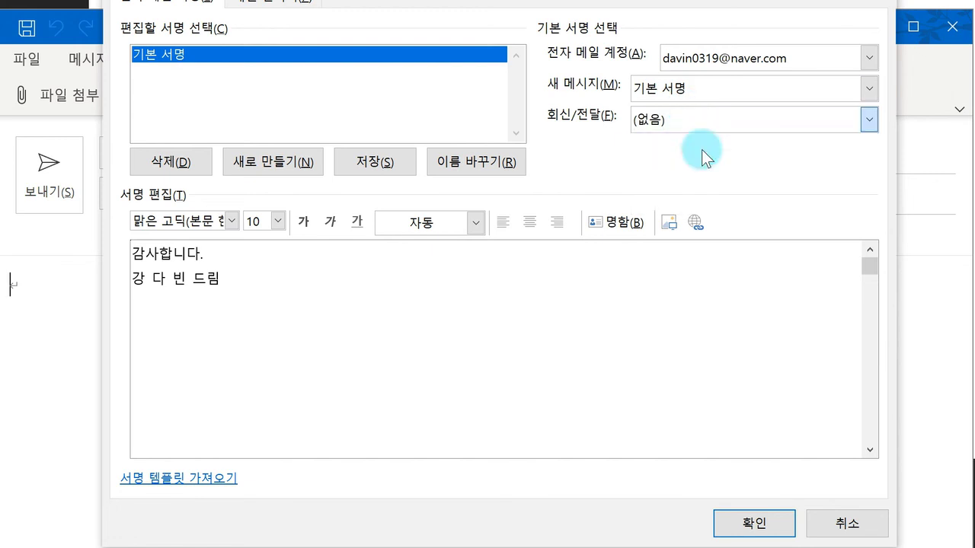
mouse_move(370, 21)
left_mouse_down()
mouse_move(344, 11)
mouse_move(347, 0)
left_mouse_up()
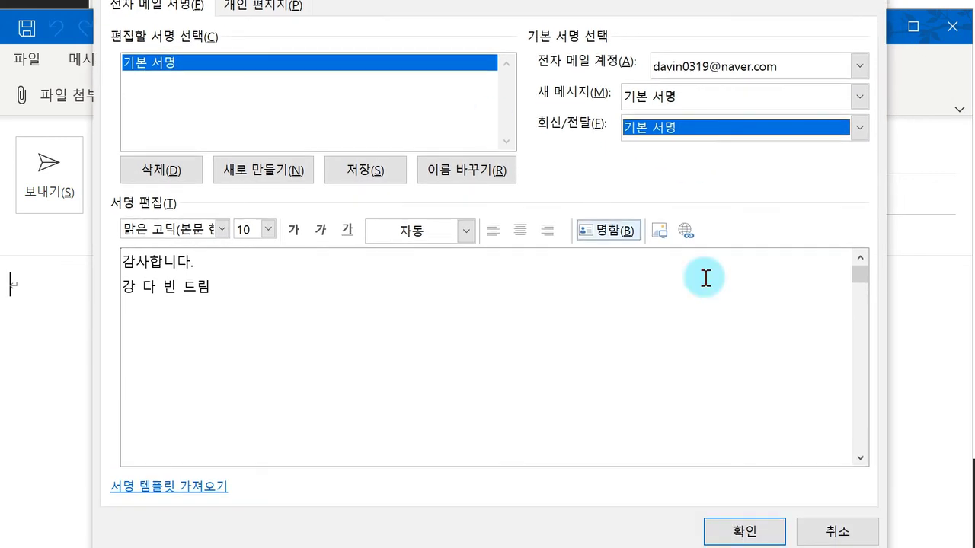
left_click(746, 520)
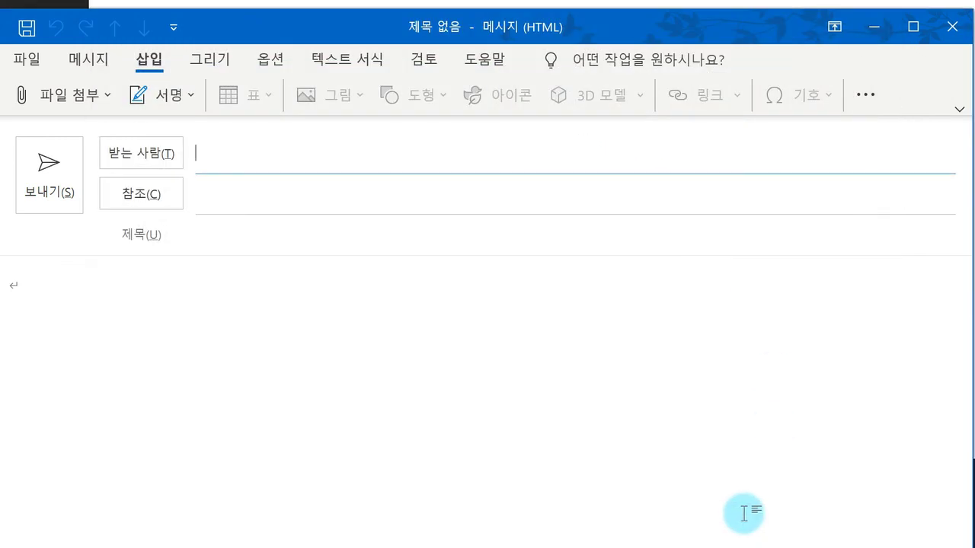
Step: Insert the 기본 서명 signature into the message body, then close the draft without saving it
left_click(168, 106)
left_click(170, 131)
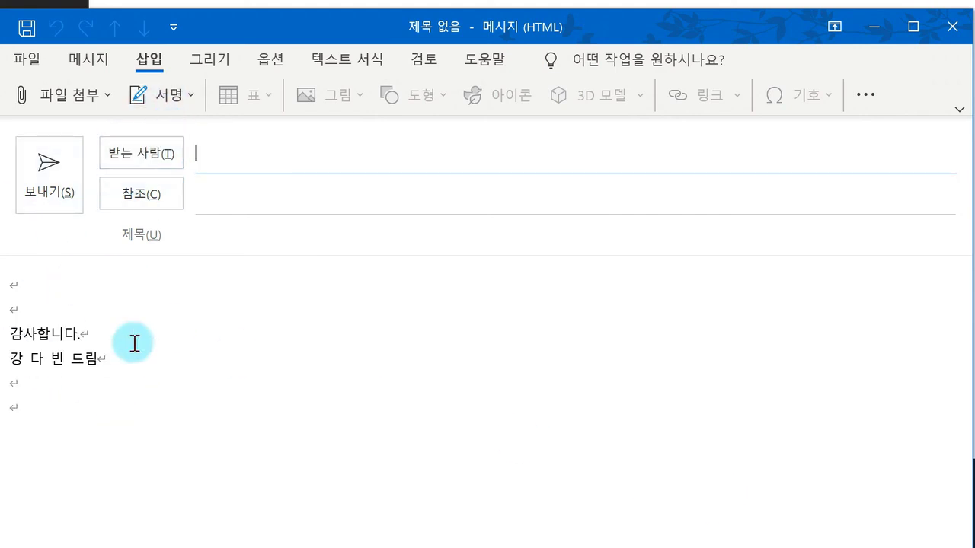
left_click(98, 417)
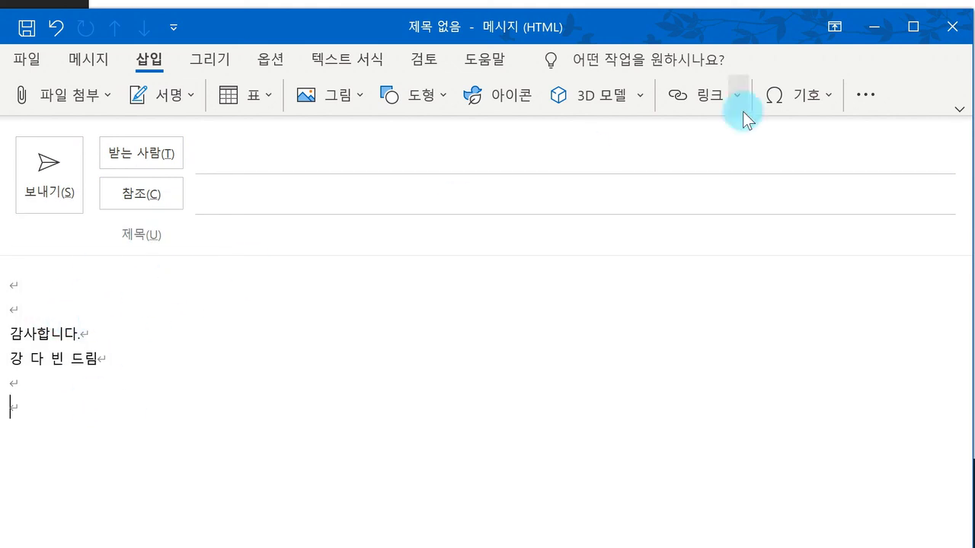
left_click(952, 26)
left_click(387, 337)
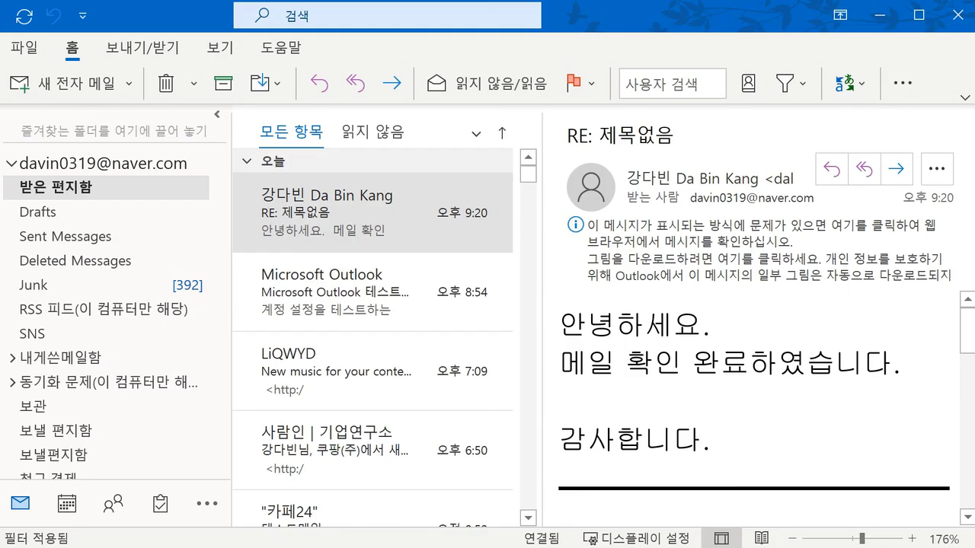
Step: Start a new email with 새 전자 메일 on the Home tab
left_click(24, 83)
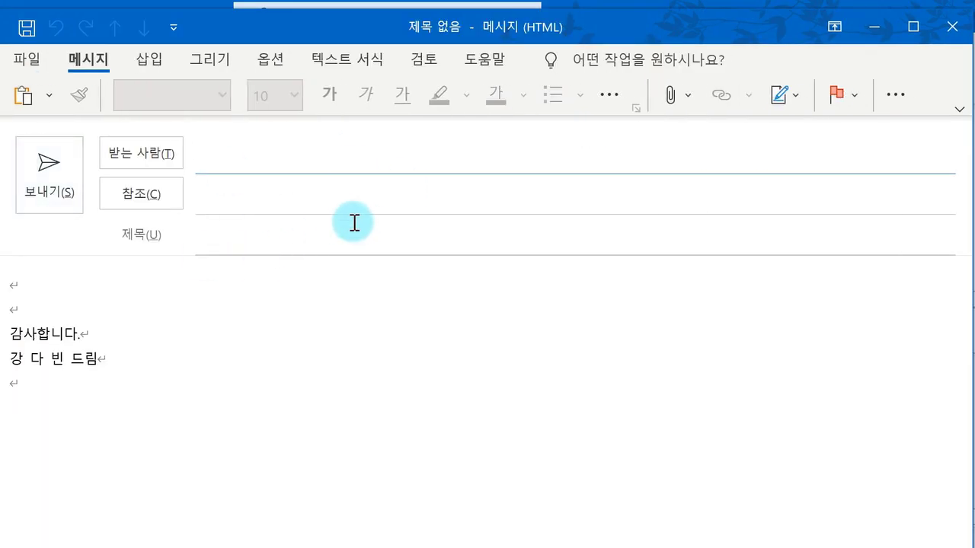
Step: Browse the 최근 항목 file list under 삽입 > 파일 첨부, then bring the message window back
left_click(145, 60)
left_click(92, 104)
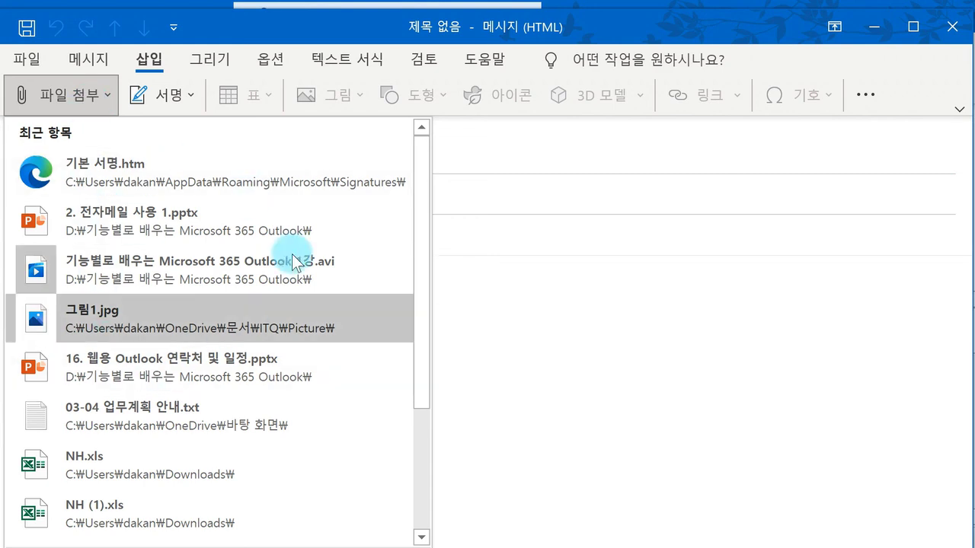
scroll(232, 197, "down", 2)
scroll(167, 266, "up", 2)
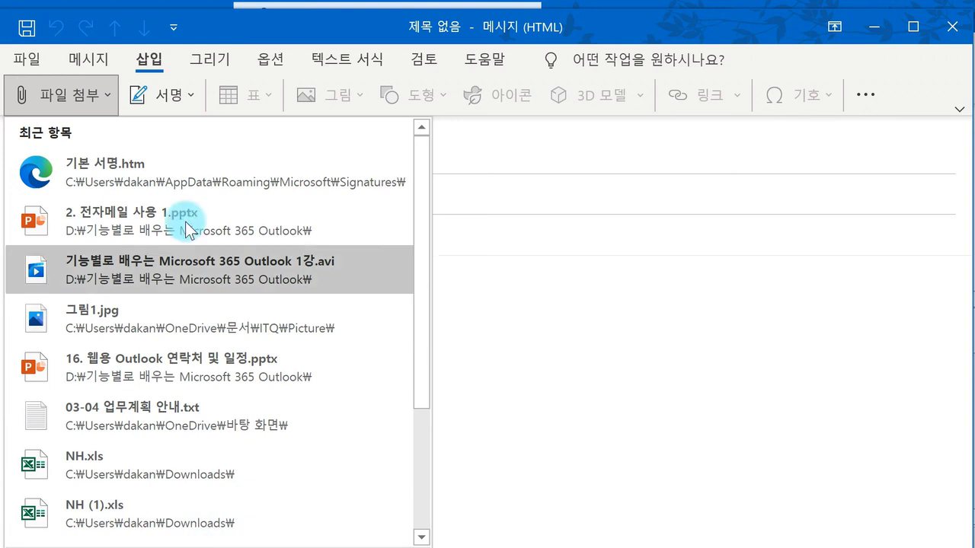
scroll(213, 323, "down", 3)
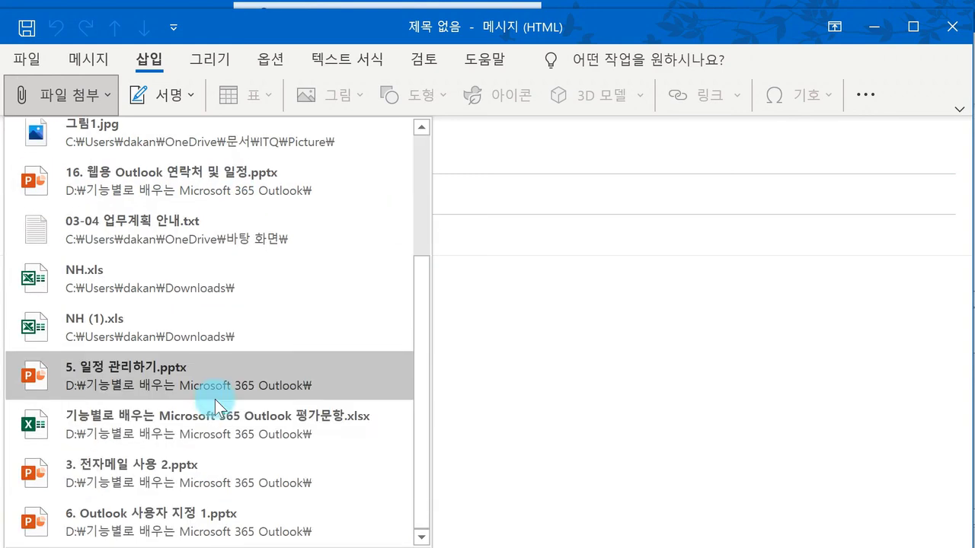
scroll(267, 431, "up", 3)
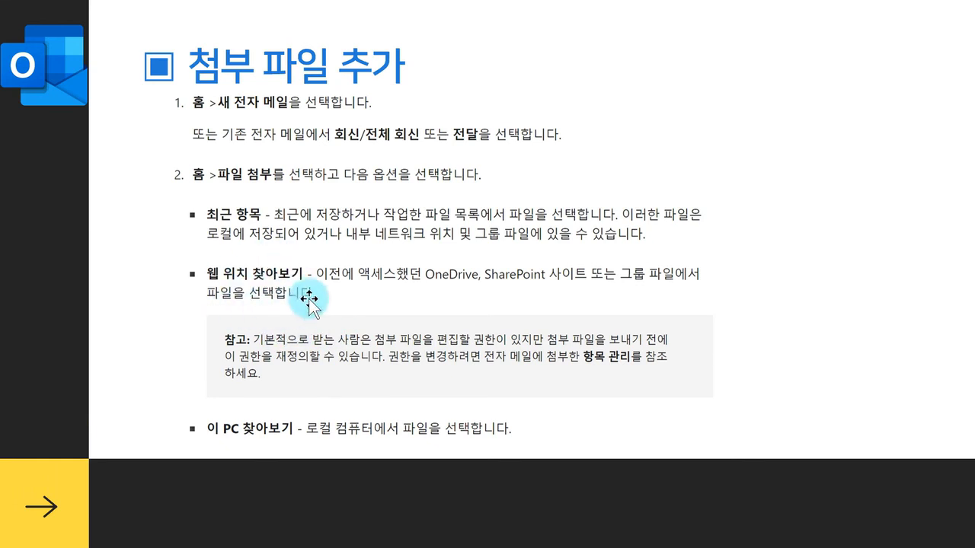
mouse_move(517, 547)
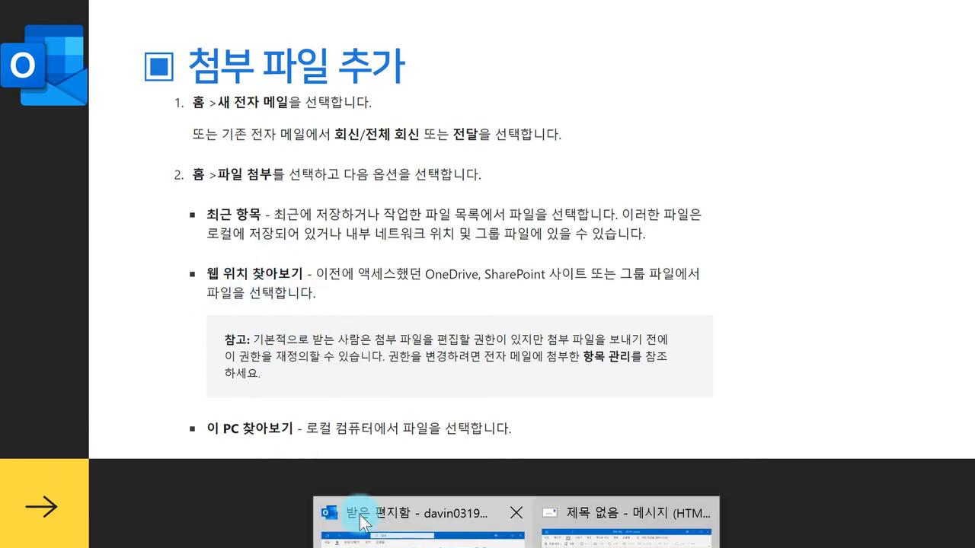
left_click(629, 525)
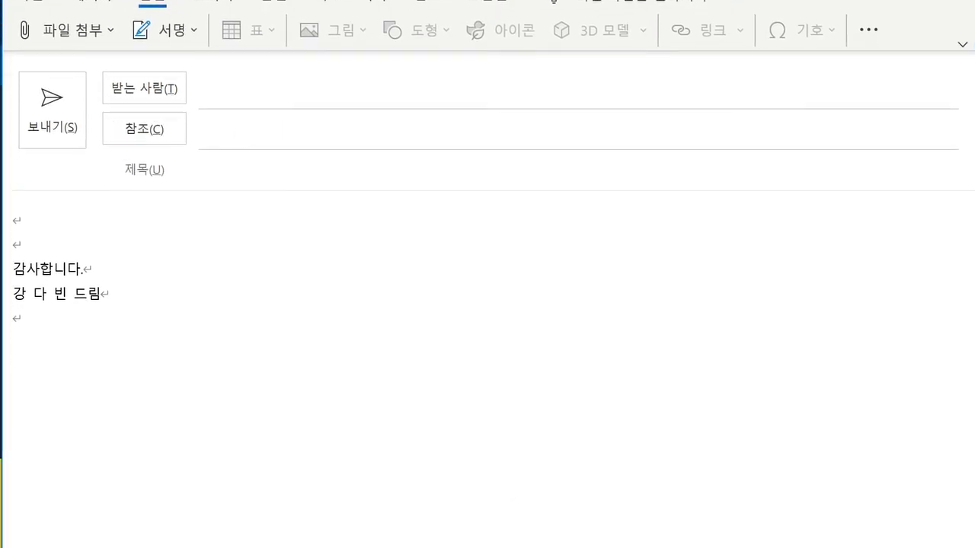
Step: Look at the 파일 첨부 options, browse this PC for a file, and cancel without attaching anything
left_click(104, 96)
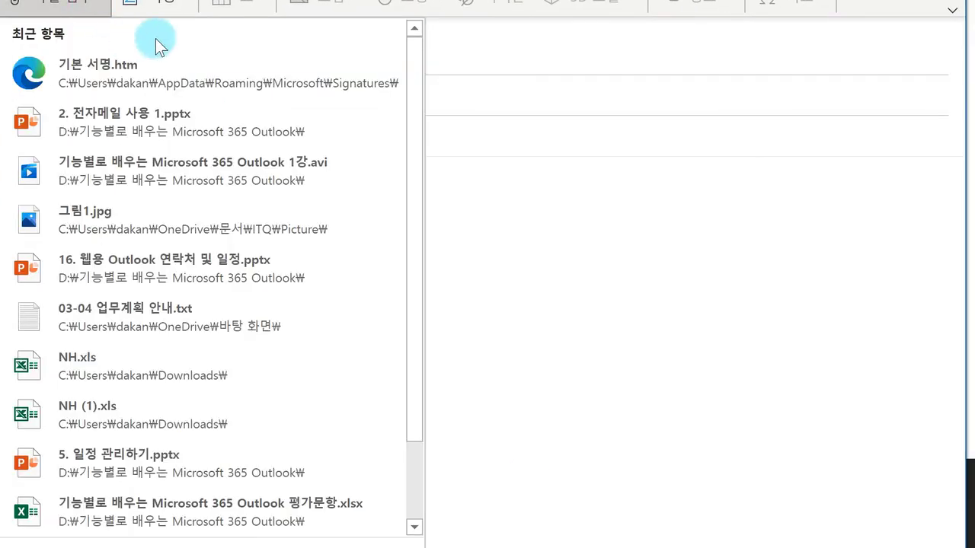
key("Escape")
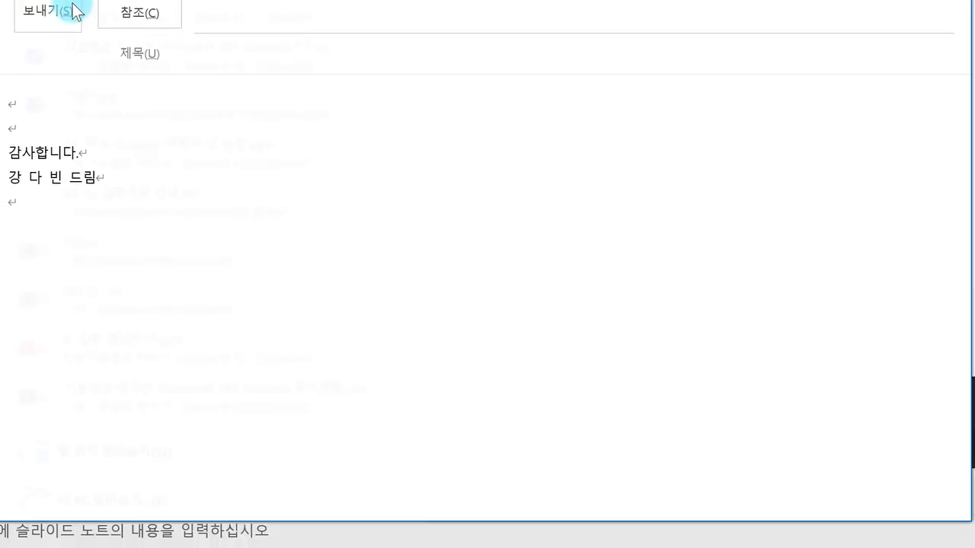
mouse_move(411, 486)
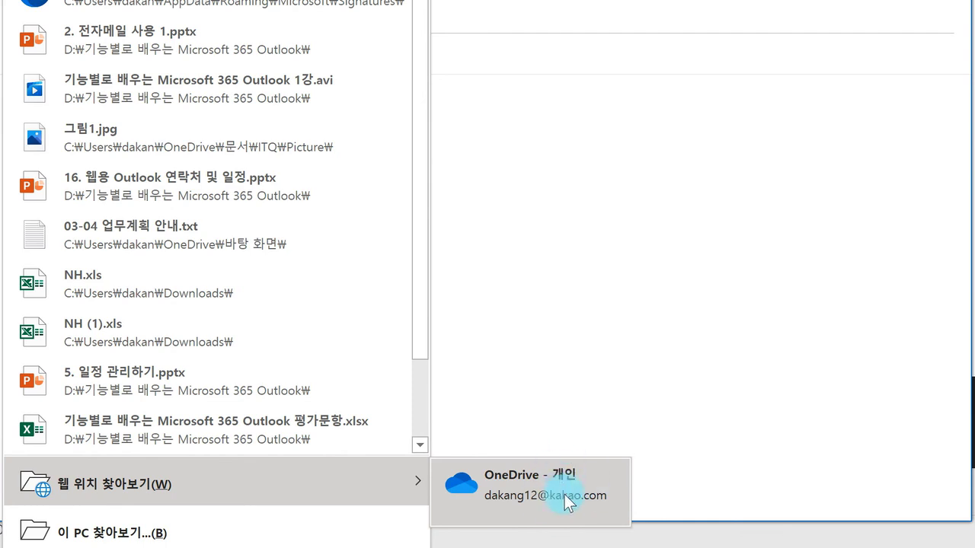
left_click(304, 522)
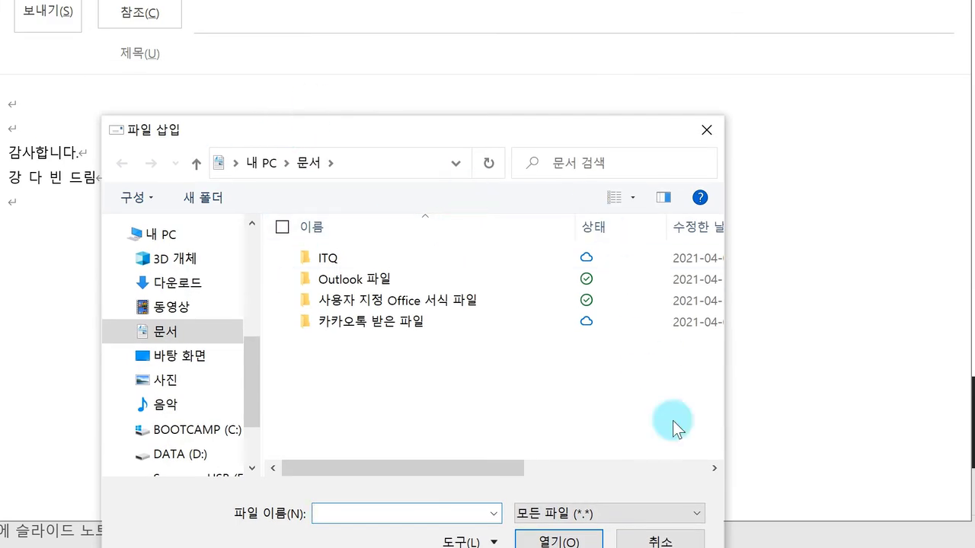
left_click(680, 545)
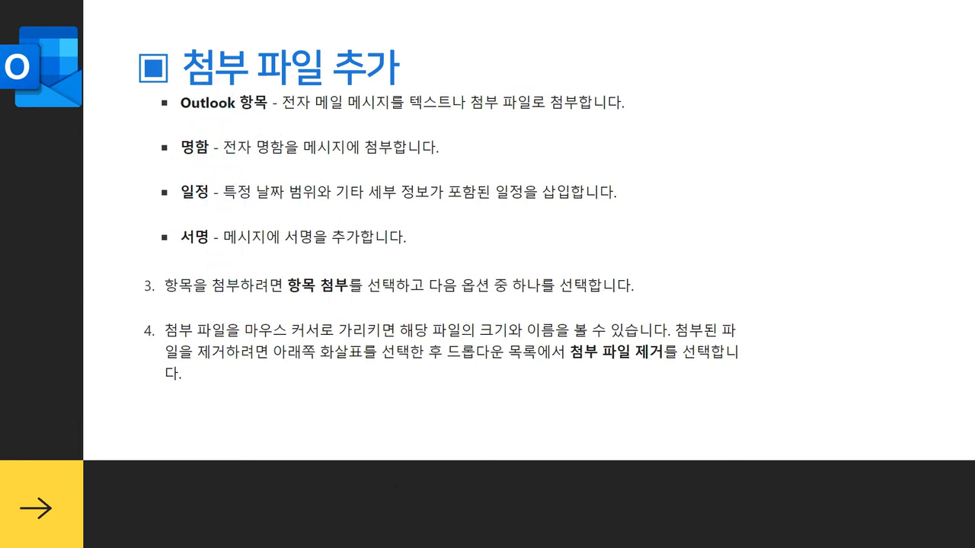
Step: Bring the untitled message back and check the 서명 list without inserting a signature
mouse_move(510, 544)
left_click(602, 525)
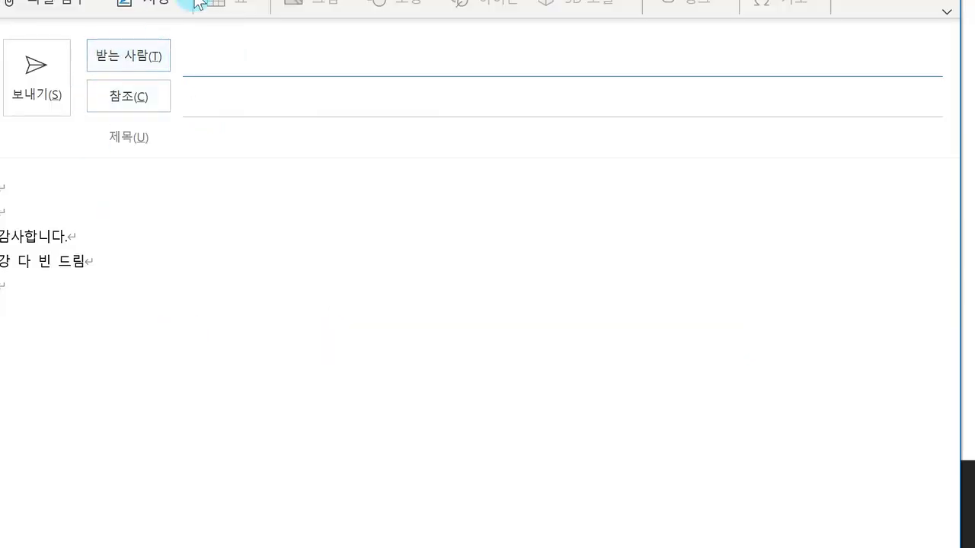
left_click(169, 79)
left_click(263, 76)
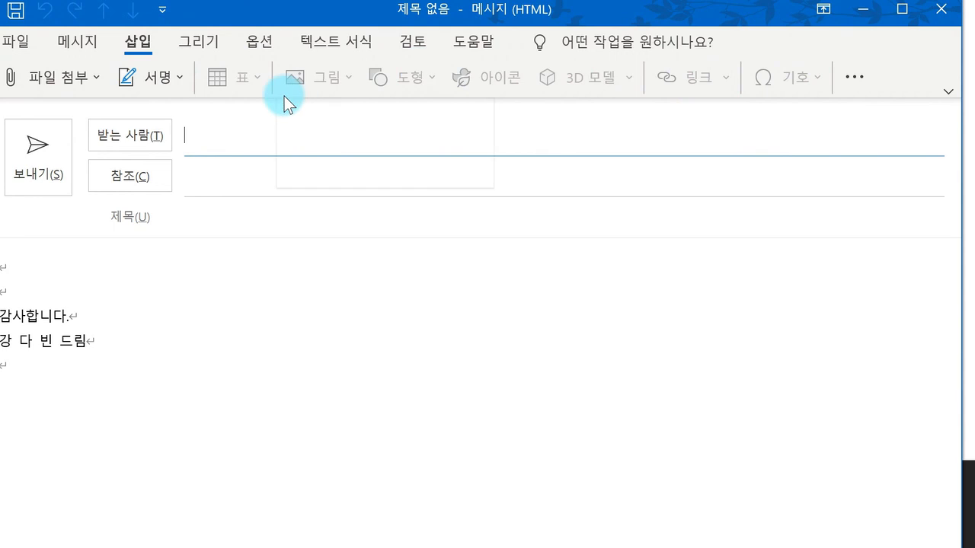
Step: Preview the Outlook 항목 insert dialog from the ⋯ menu and cancel it, then show the 파일 첨부 recent list
left_click(864, 78)
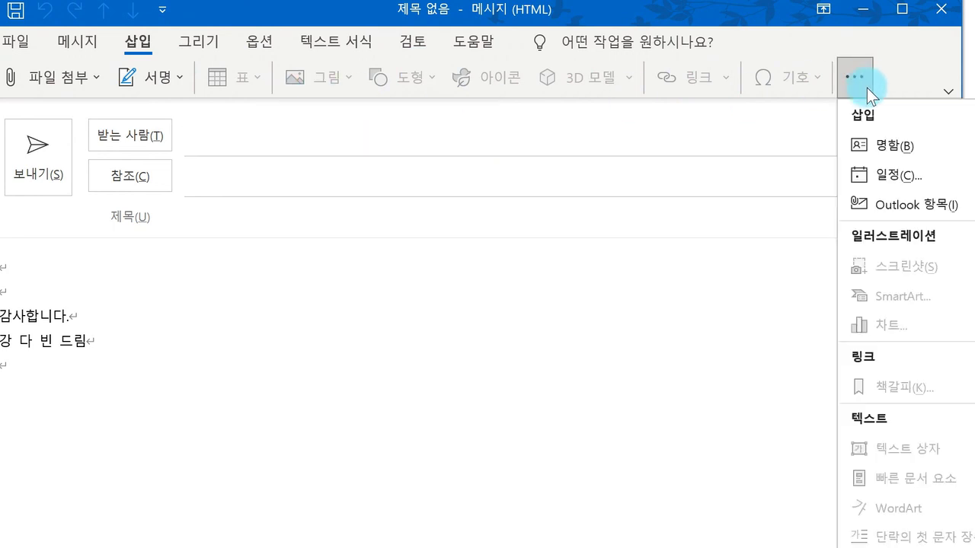
left_click(906, 204)
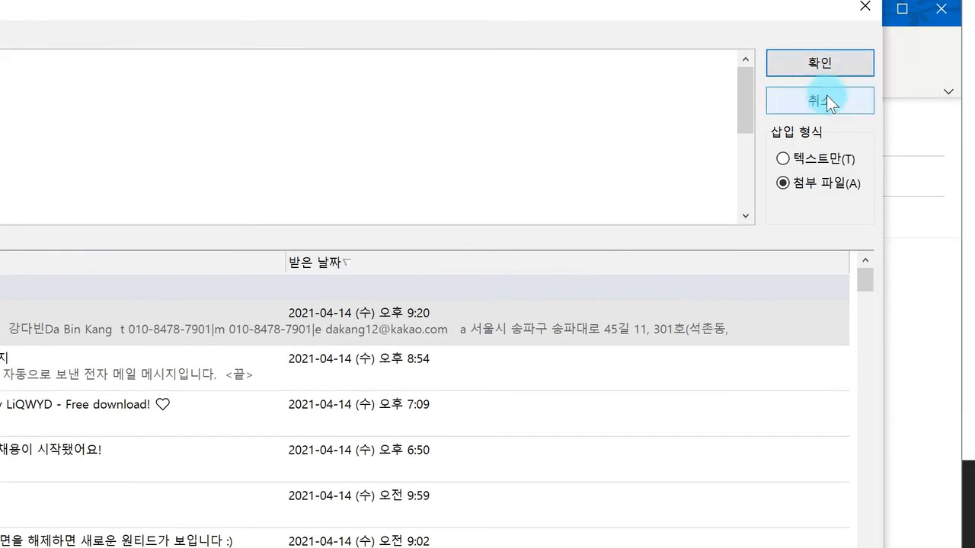
left_click(825, 98)
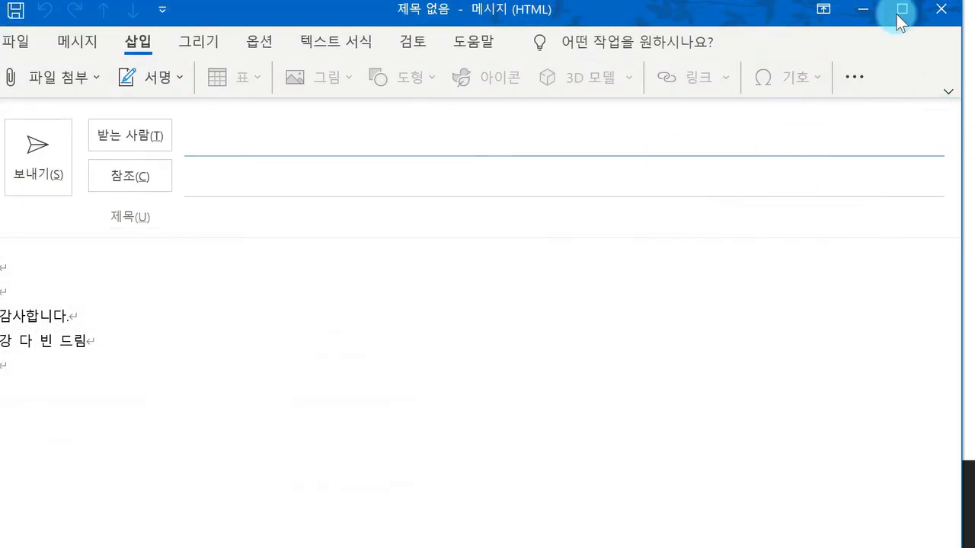
left_click(68, 85)
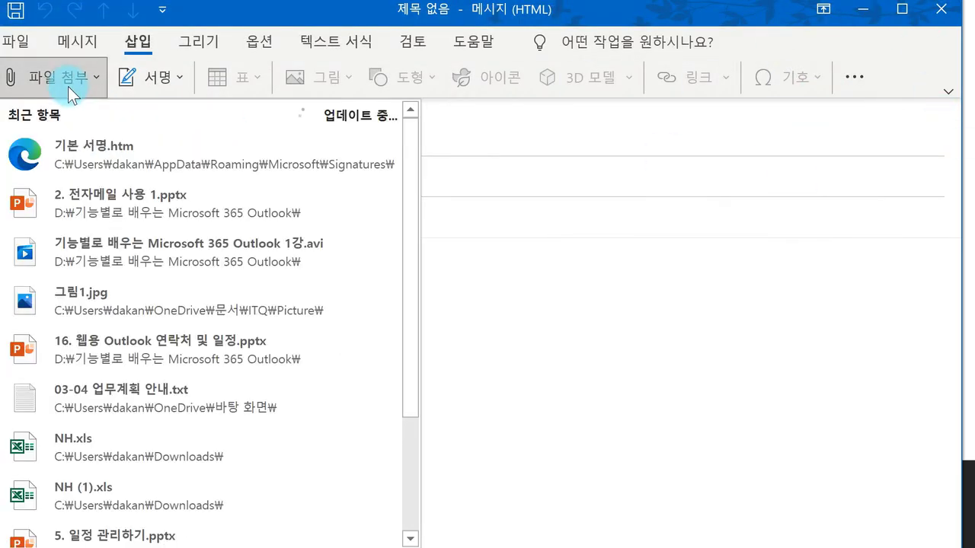
Step: Attach 2. 전자메일 사용 1.pptx from the recent files and minimise the message window
left_click(178, 219)
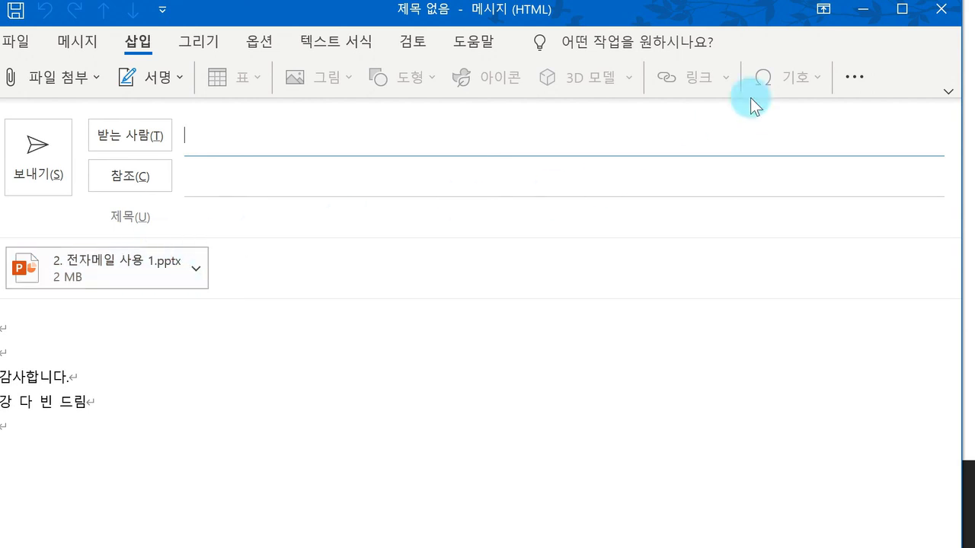
left_click(864, 13)
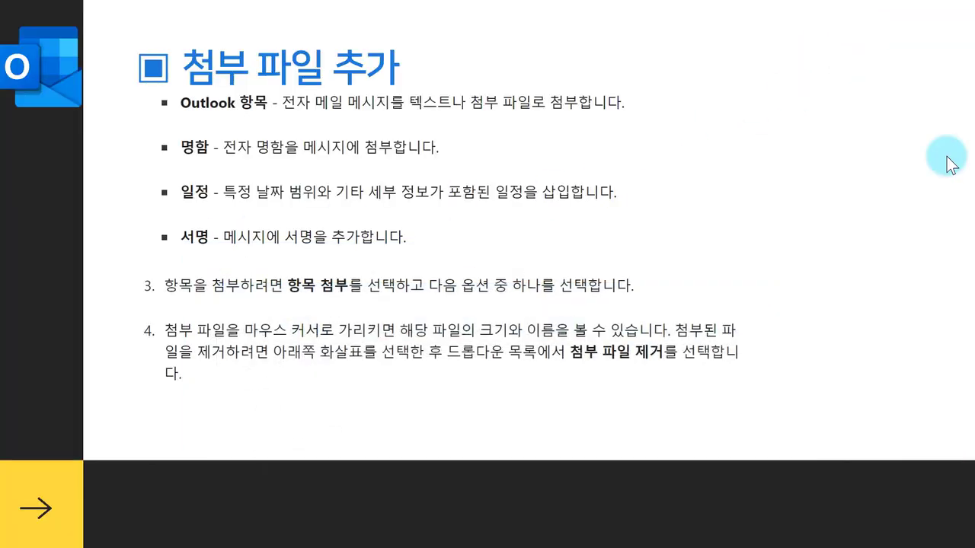